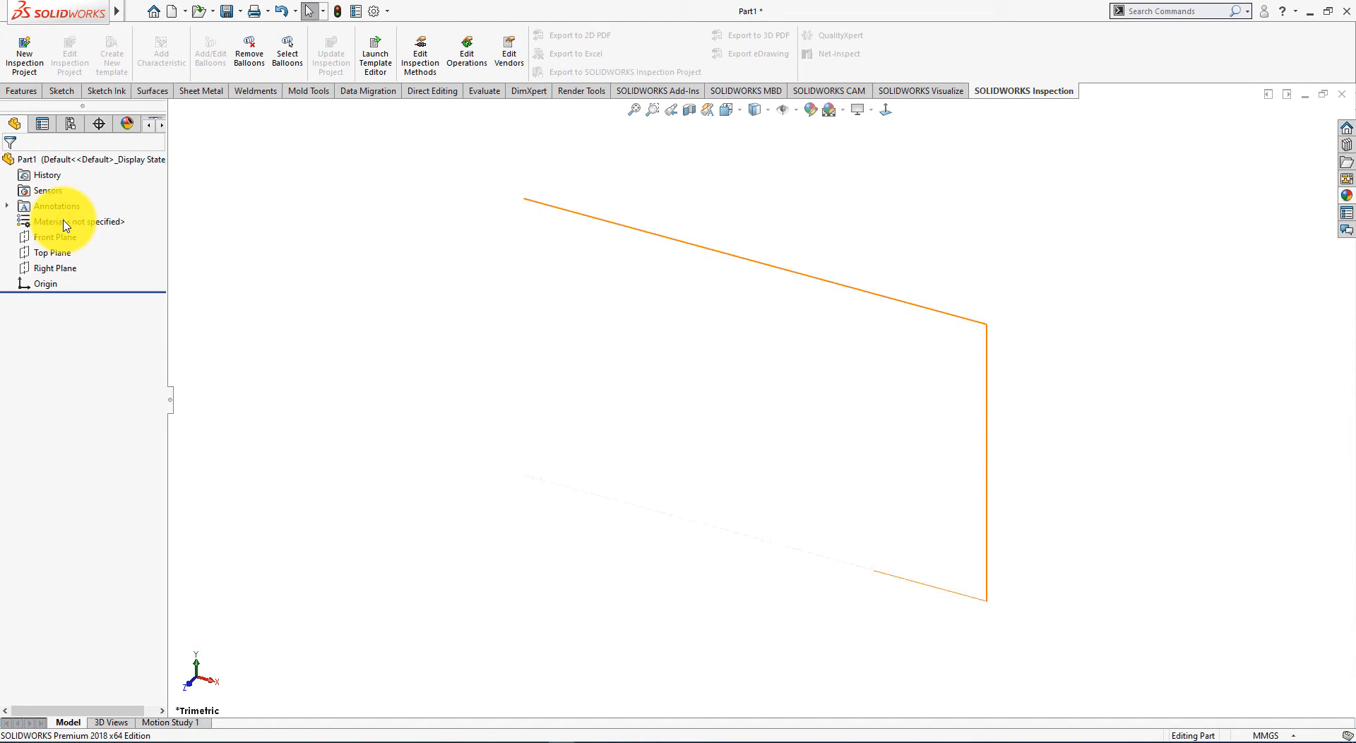
# Assign the Carbon Fibers material Hexcel AS4C (3000 Filaments) to the part
pyautogui.rightClick(66, 223)
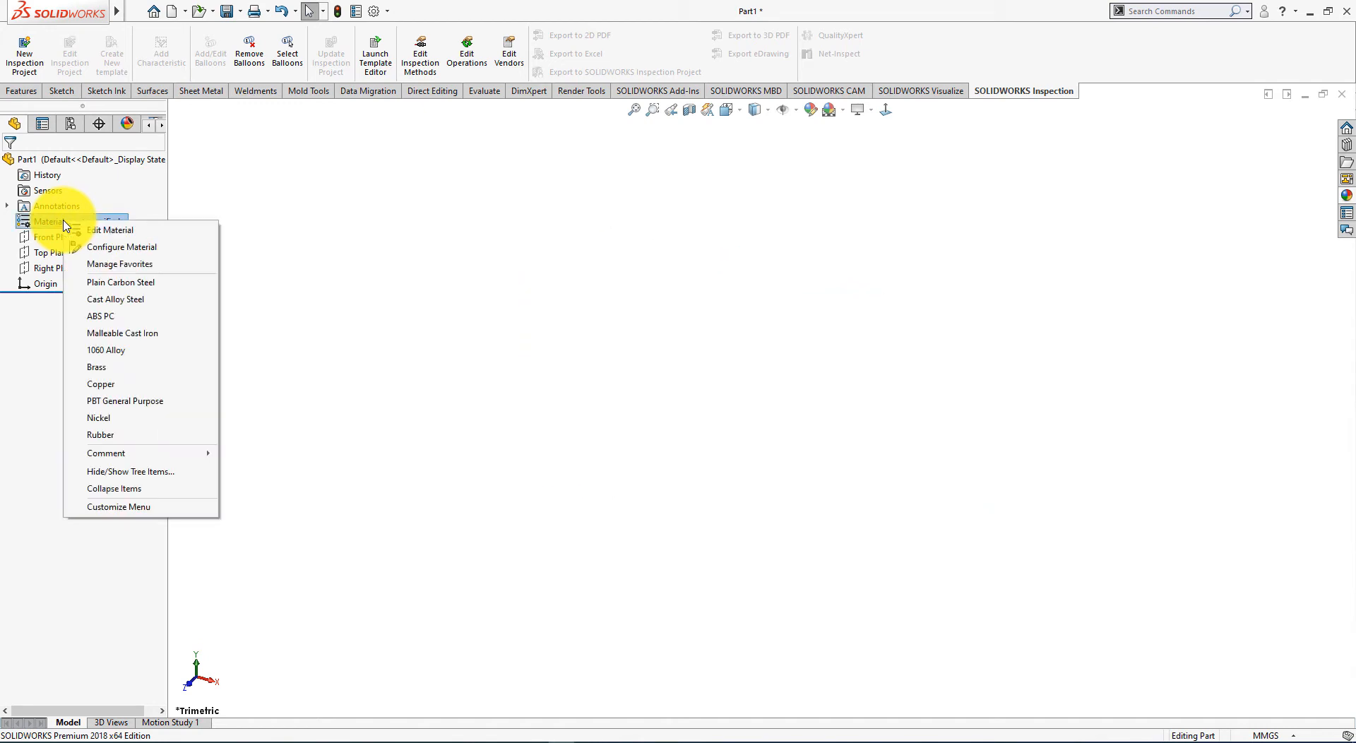
pyautogui.click(107, 230)
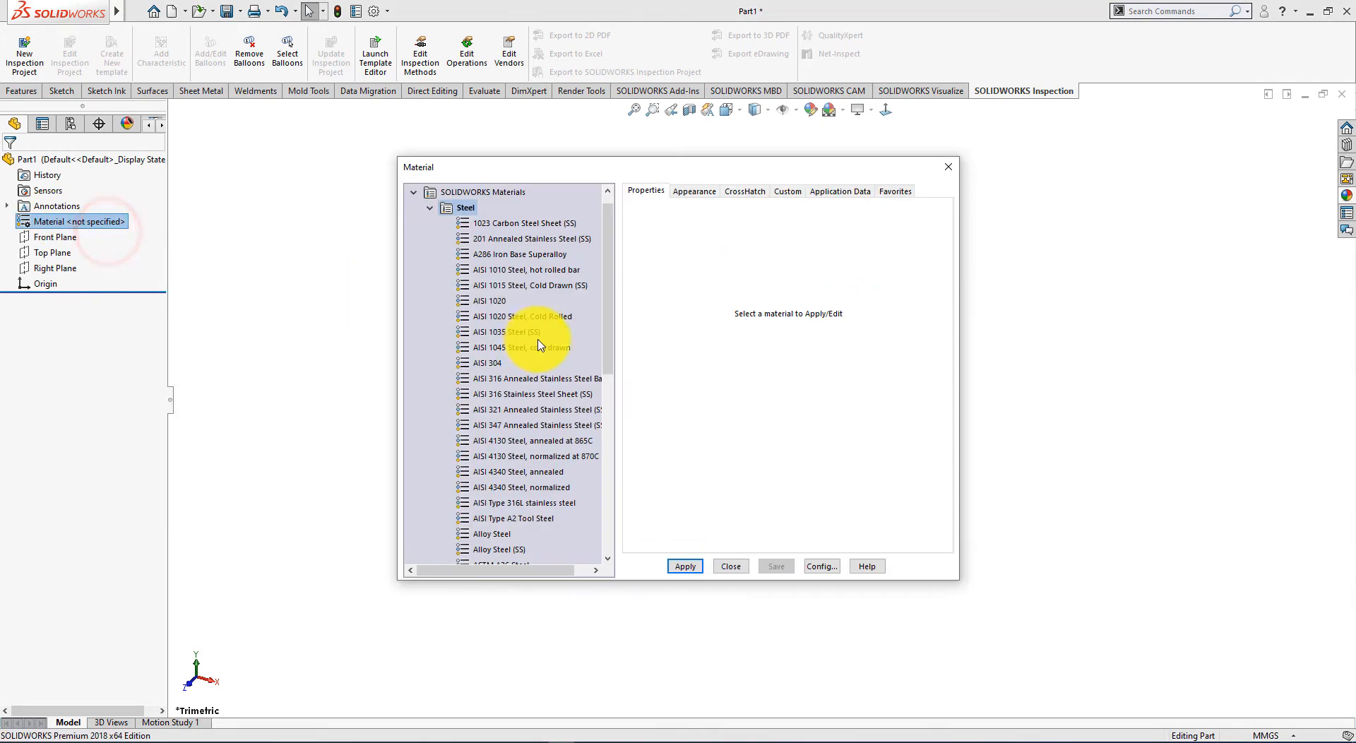
pyautogui.click(431, 207)
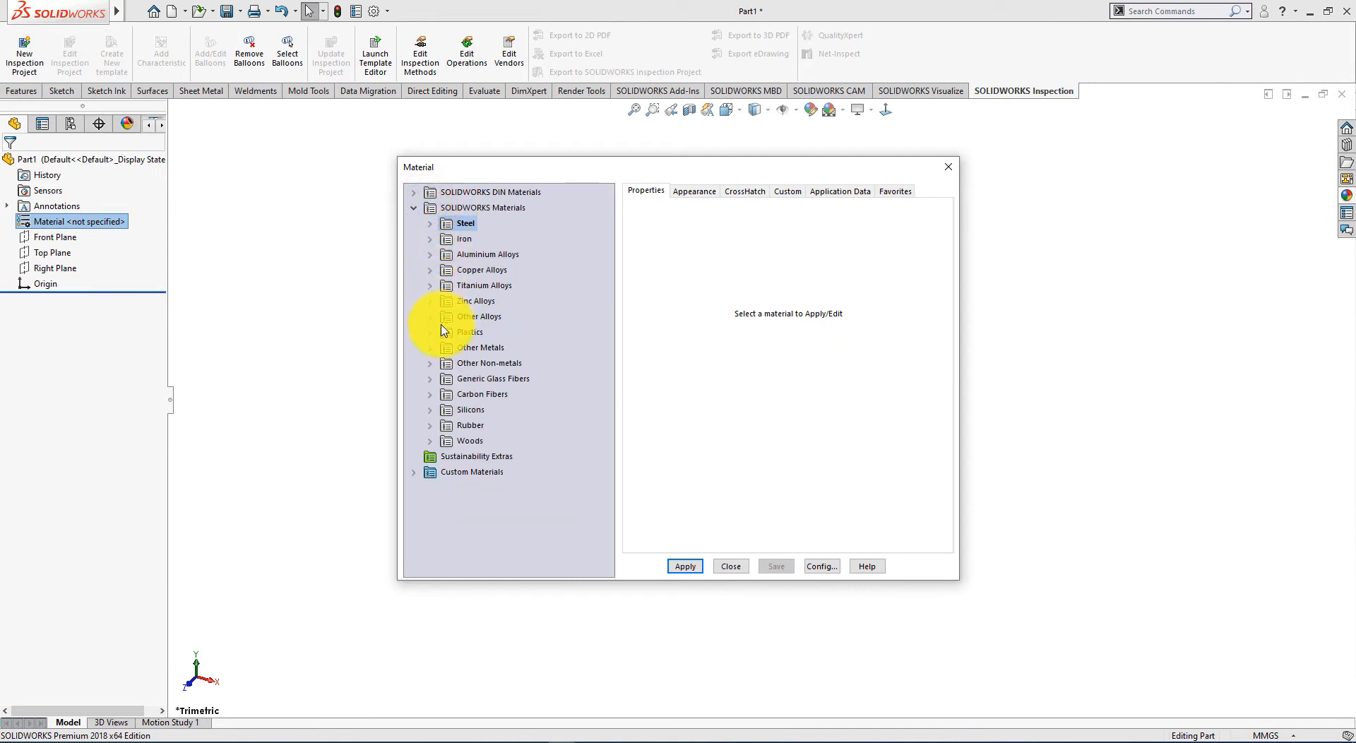
pyautogui.click(430, 394)
pyautogui.click(495, 410)
pyautogui.click(687, 569)
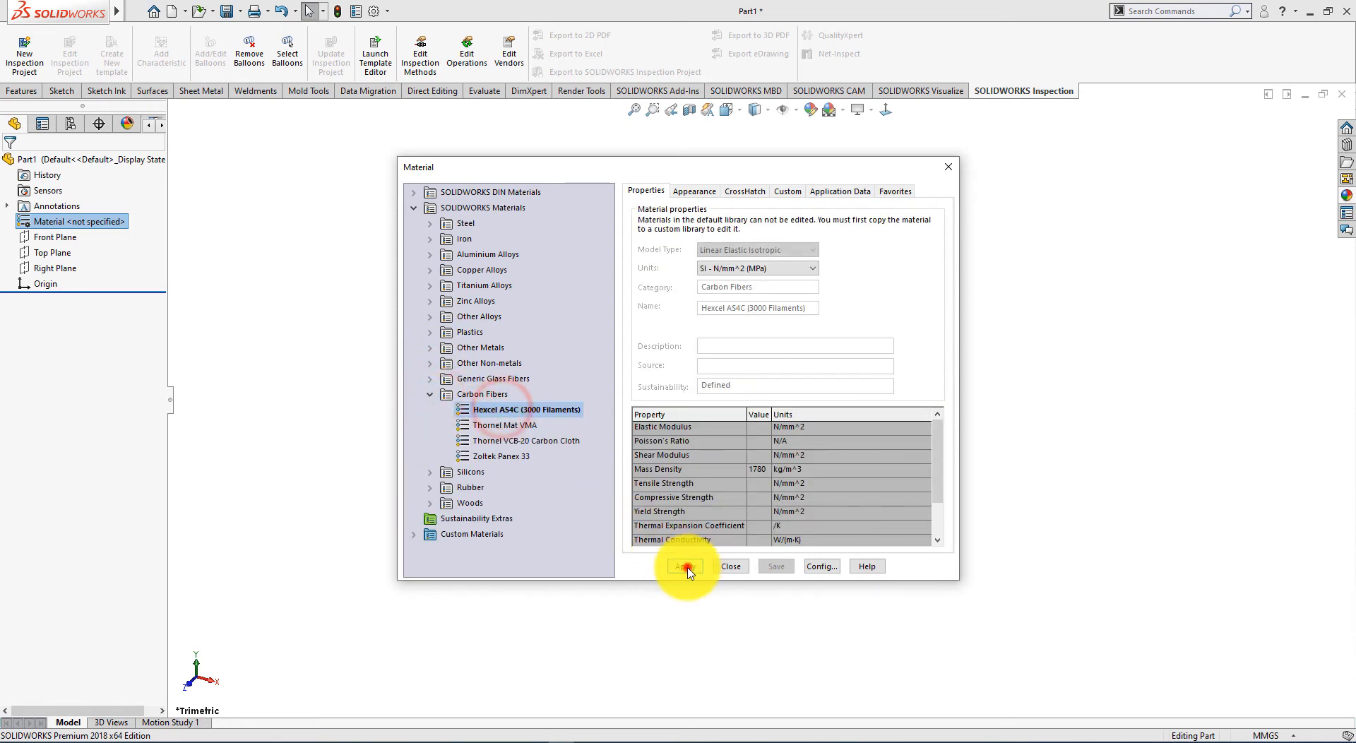
pyautogui.click(735, 568)
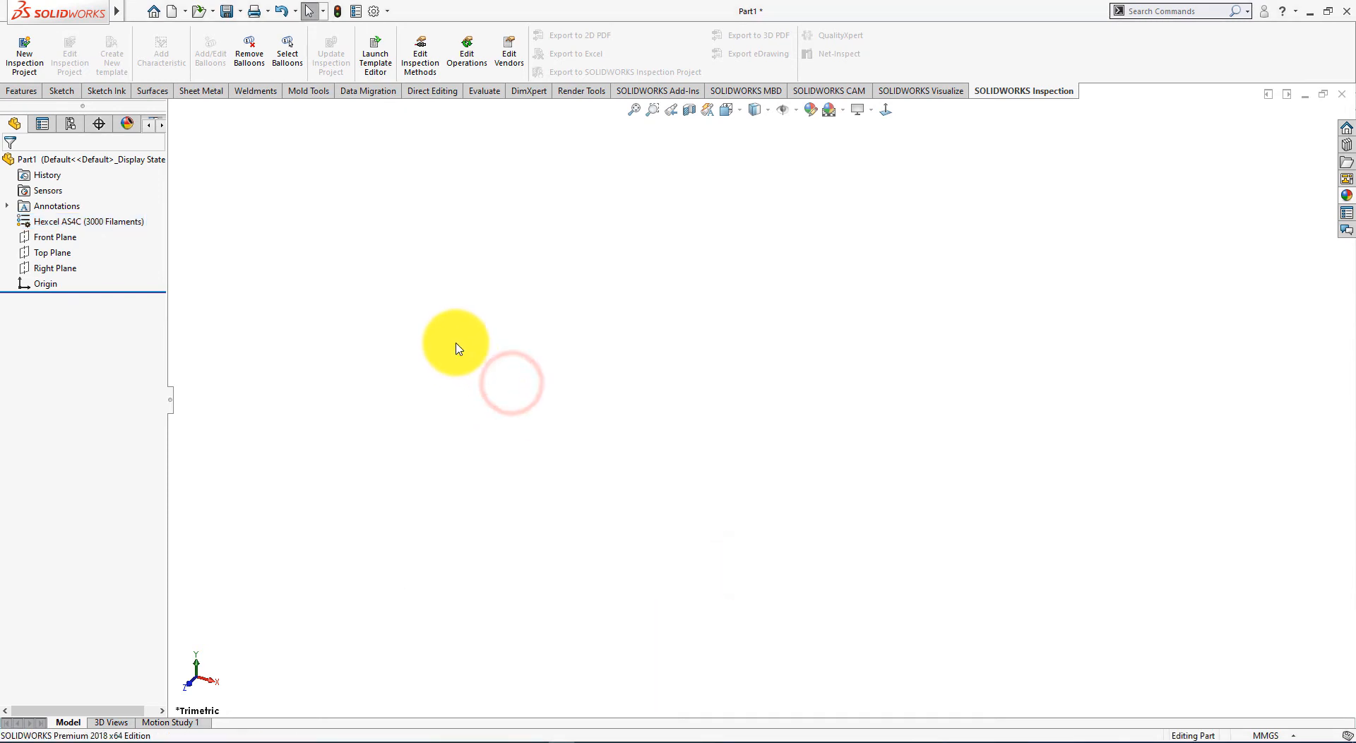
# Consult the Exercise-21 reference drawing in Photos and start a sketch on the part's Front Plane
pyautogui.hotkey('alt', 'Tab')
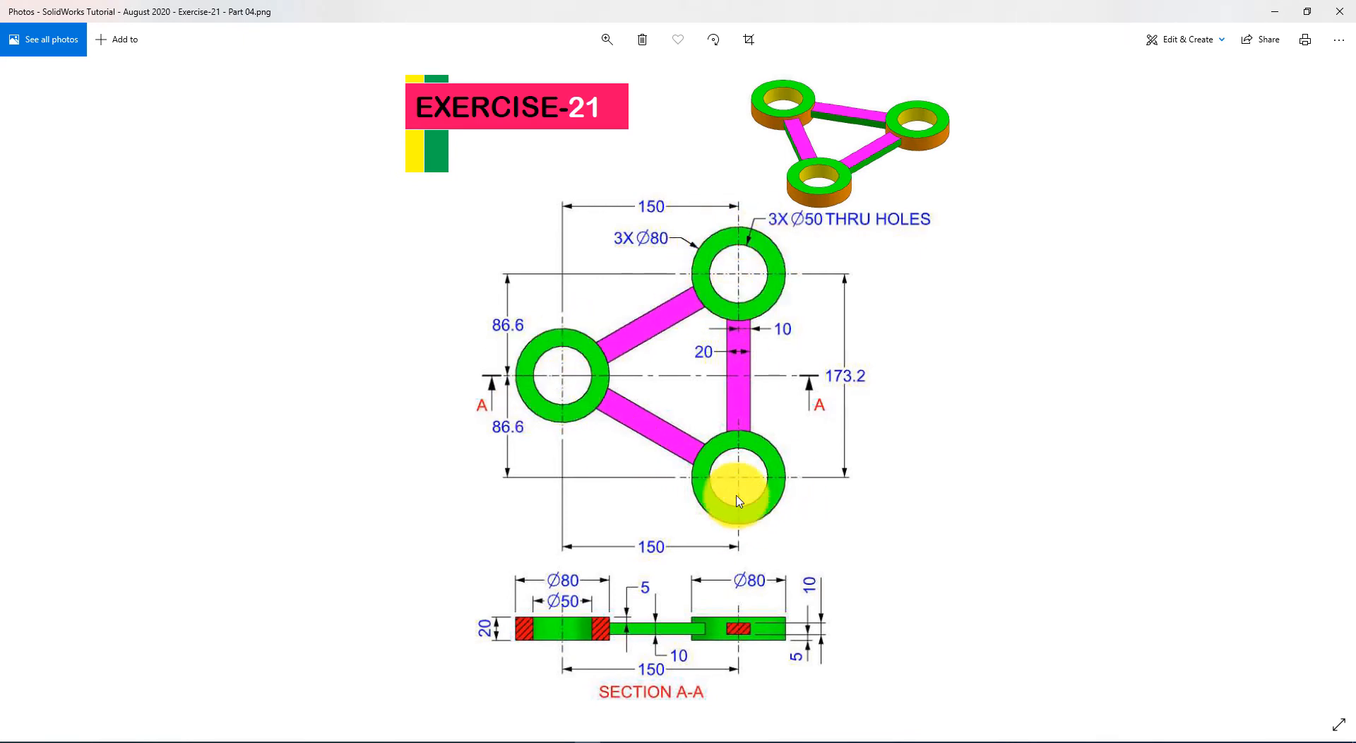
pyautogui.hotkey('alt', 'Tab')
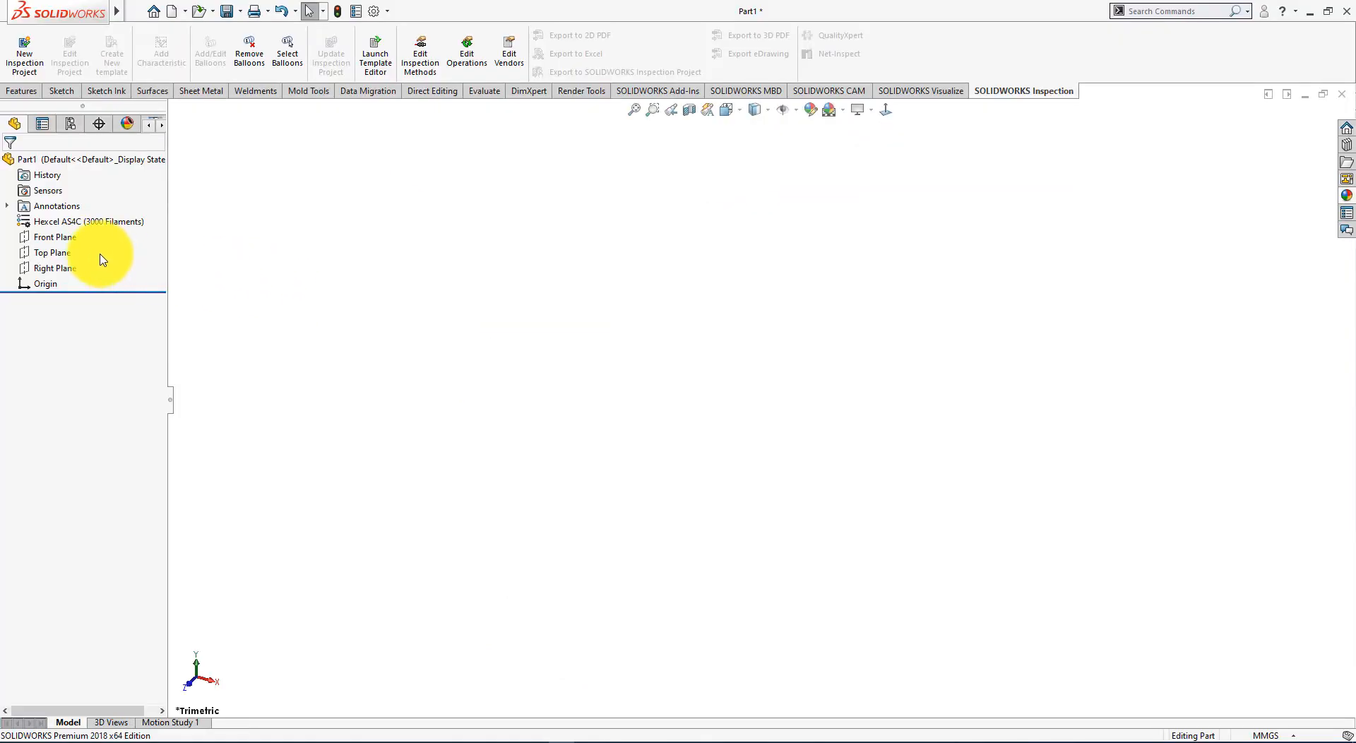
pyautogui.click(58, 240)
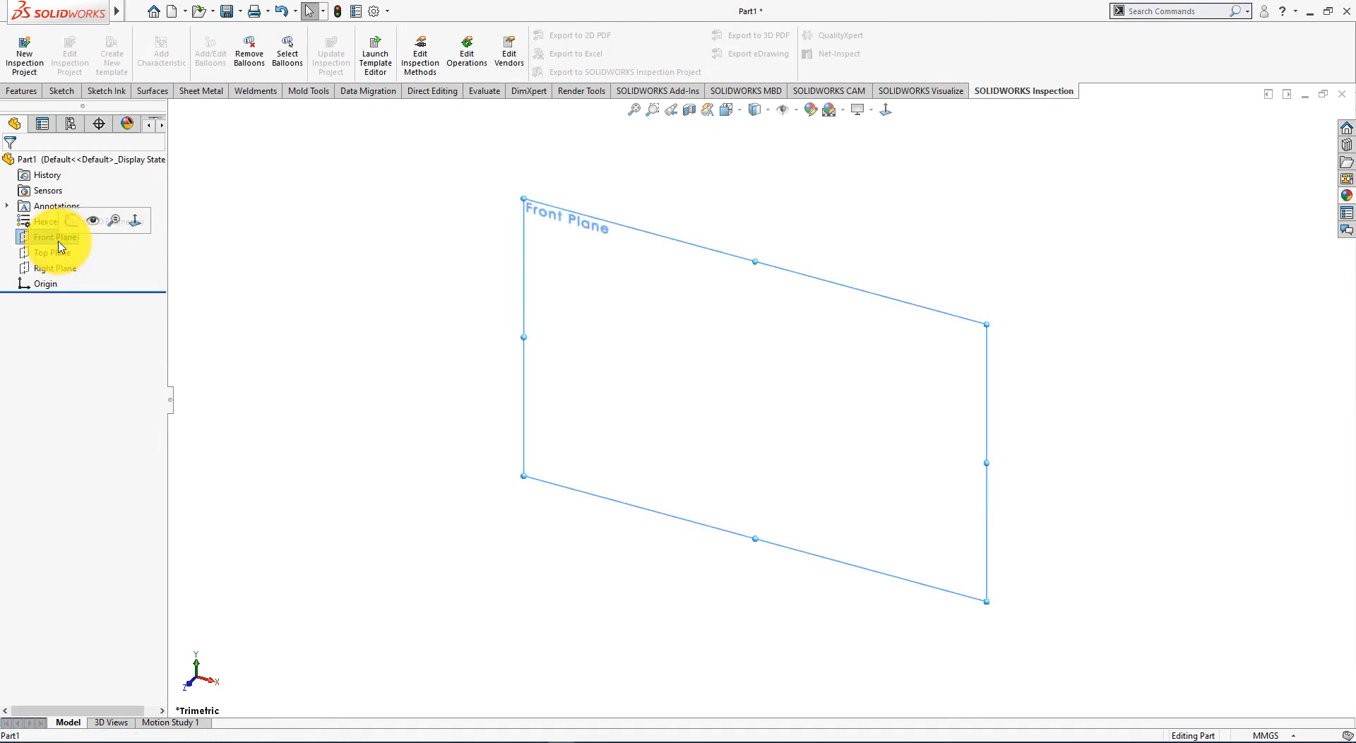
pyautogui.click(74, 225)
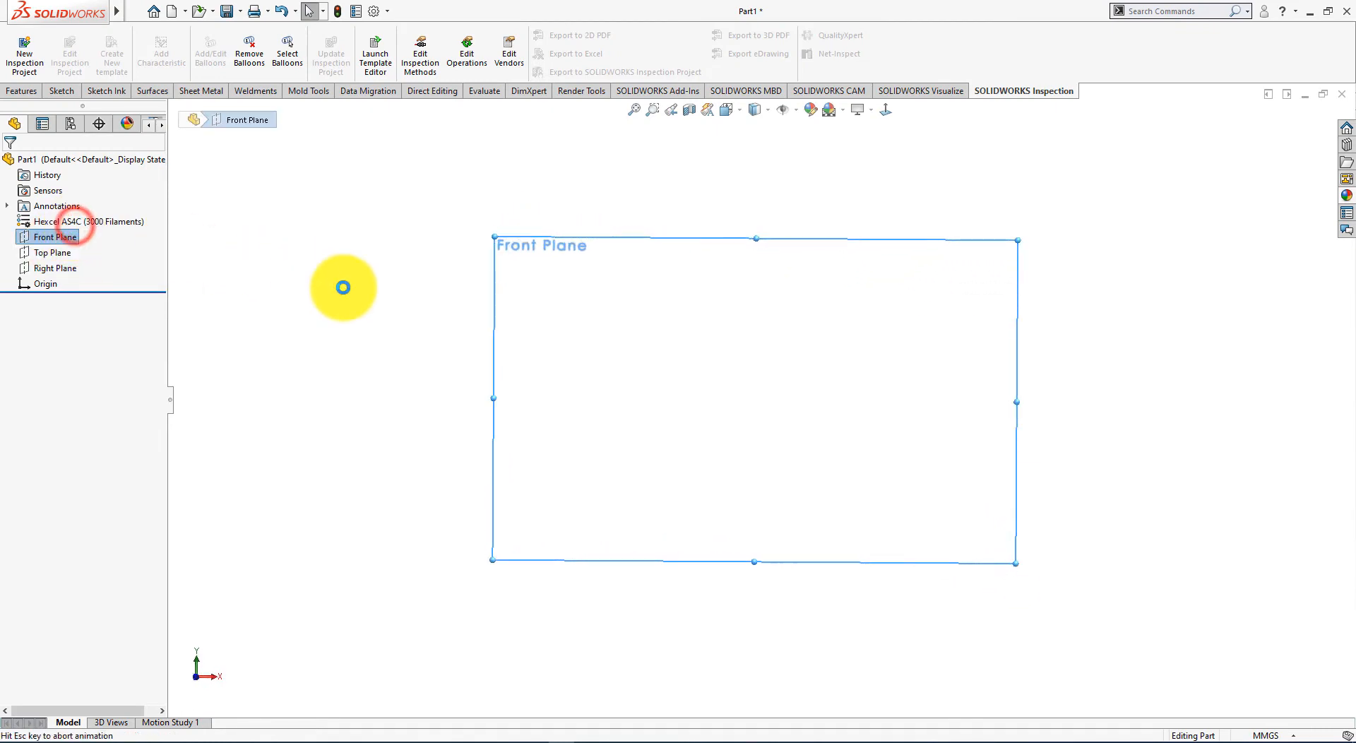
pyautogui.click(380, 307)
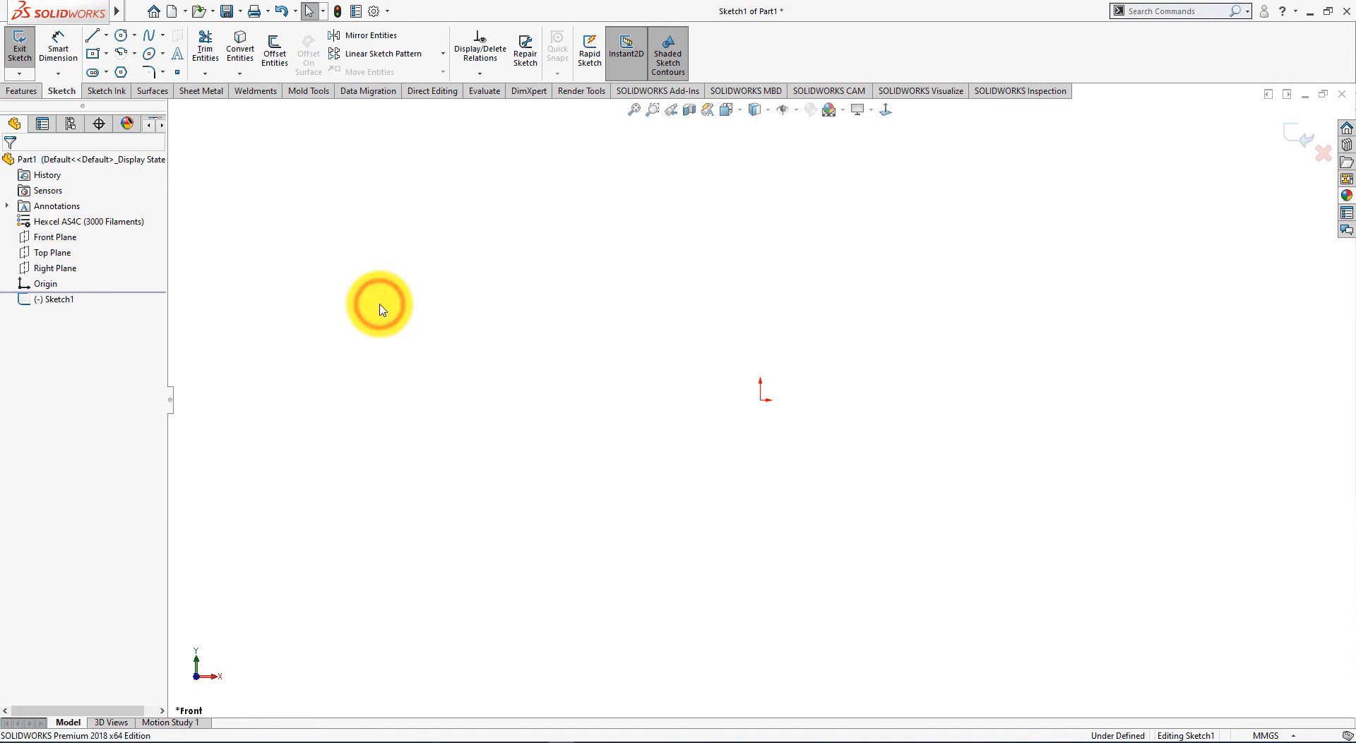
# Draw a horizontal centerline about 152 mm long from the origin in the +X direction
pyautogui.hotkey('alt', 'Tab')
pyautogui.hotkey('alt', 'Tab')
pyautogui.click(121, 35)
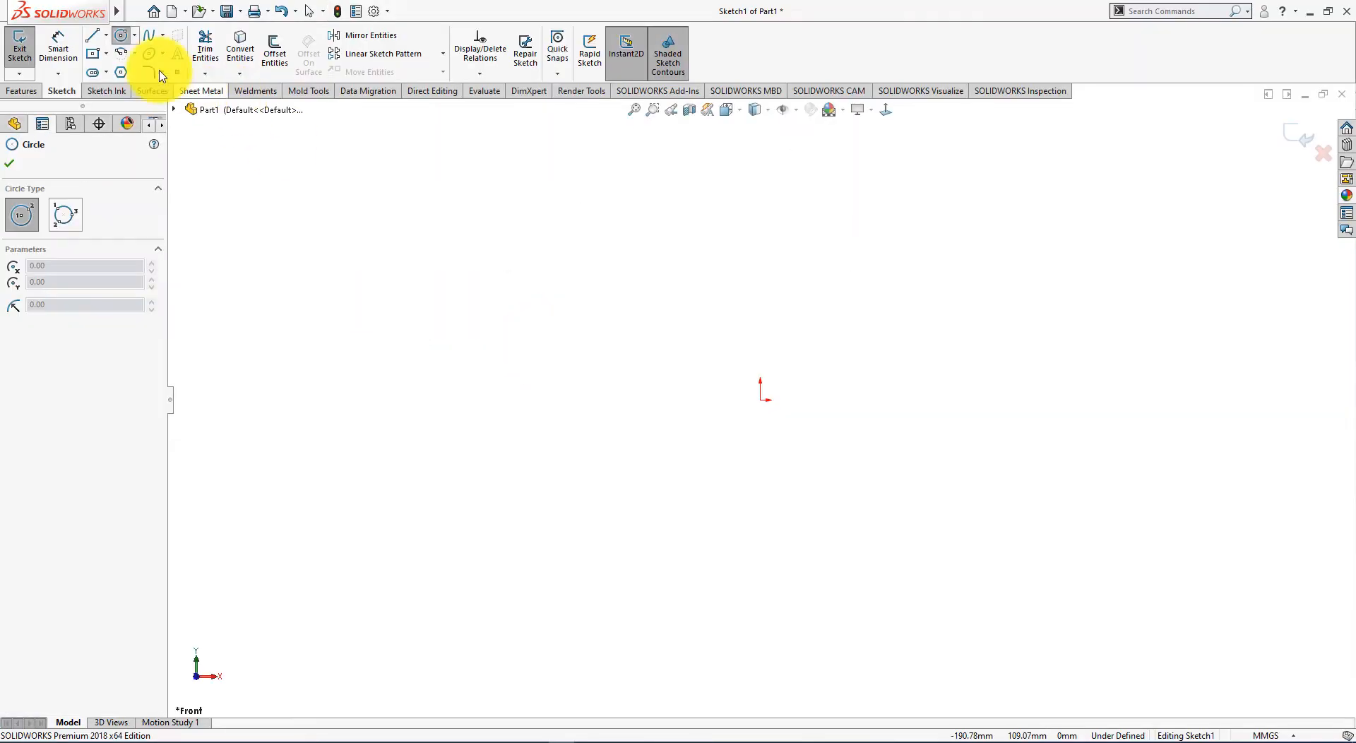
pyautogui.click(107, 35)
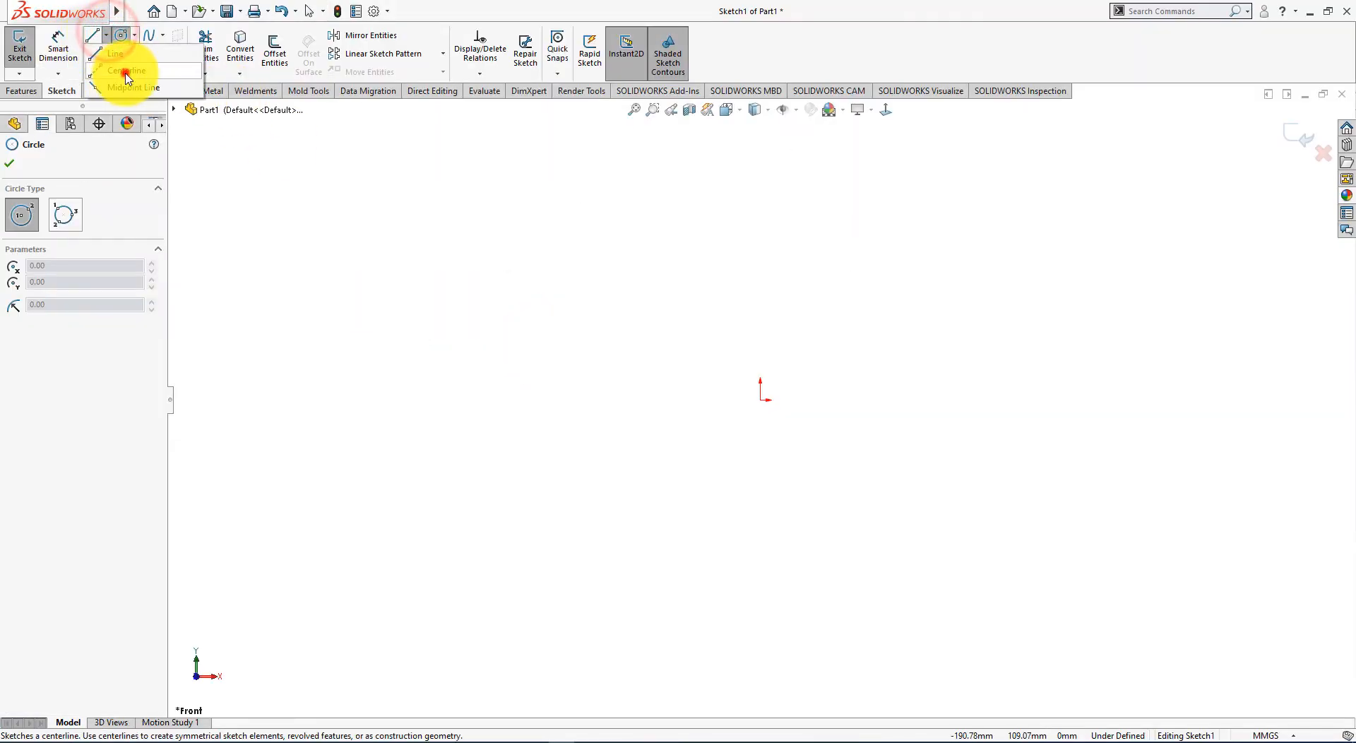
pyautogui.click(127, 71)
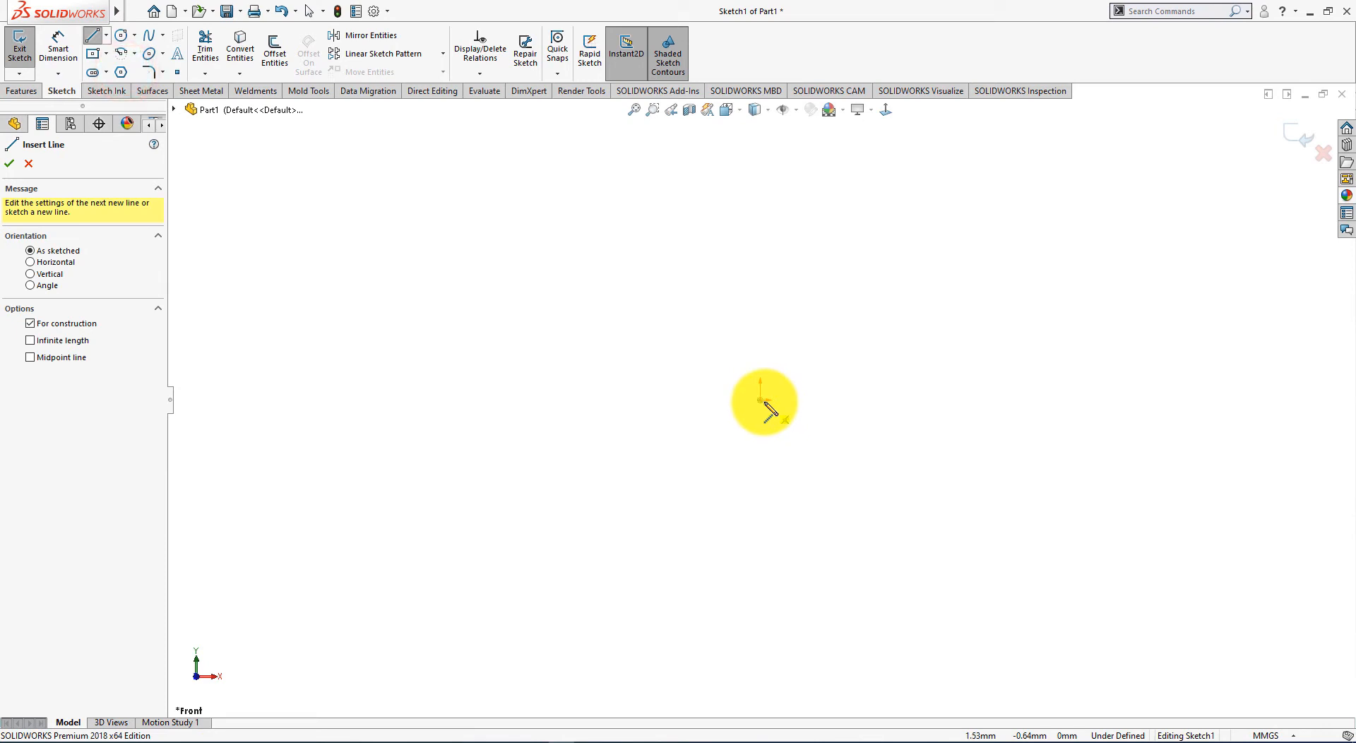
pyautogui.click(760, 401)
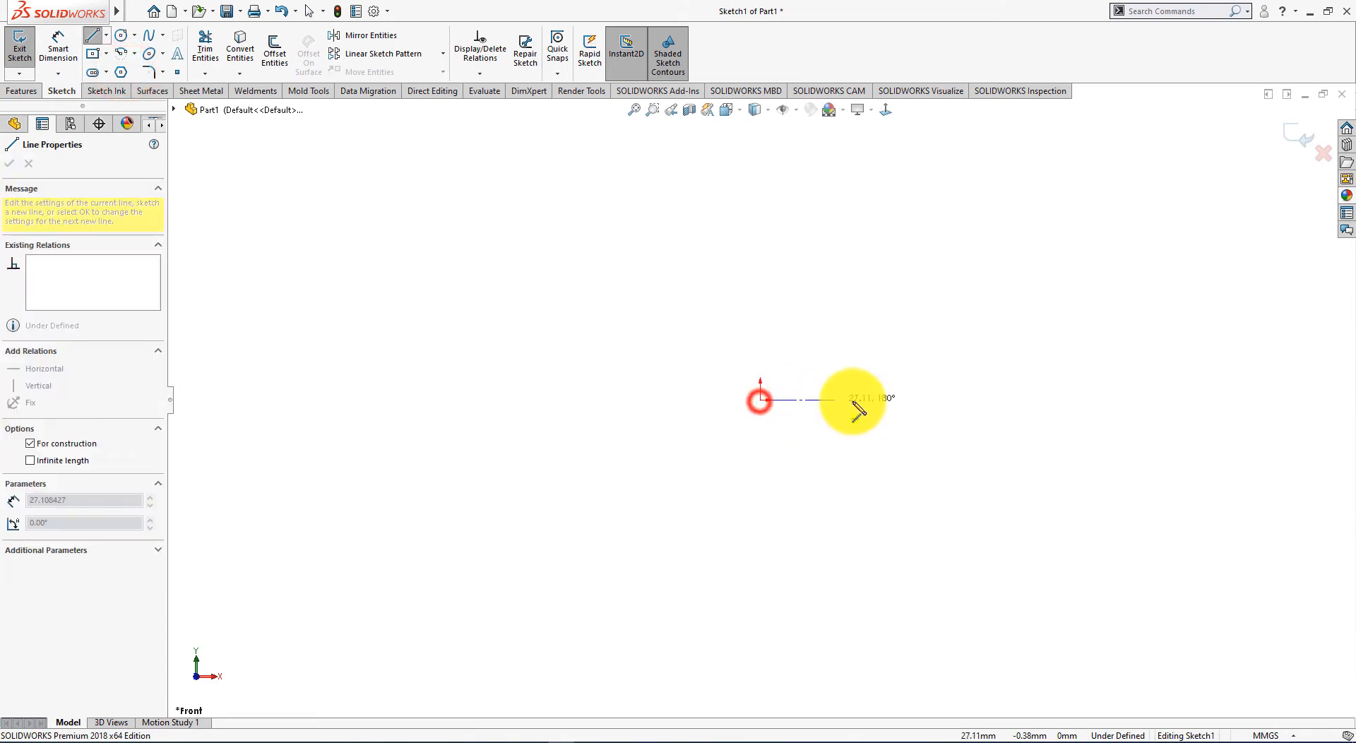
pyautogui.click(1024, 399)
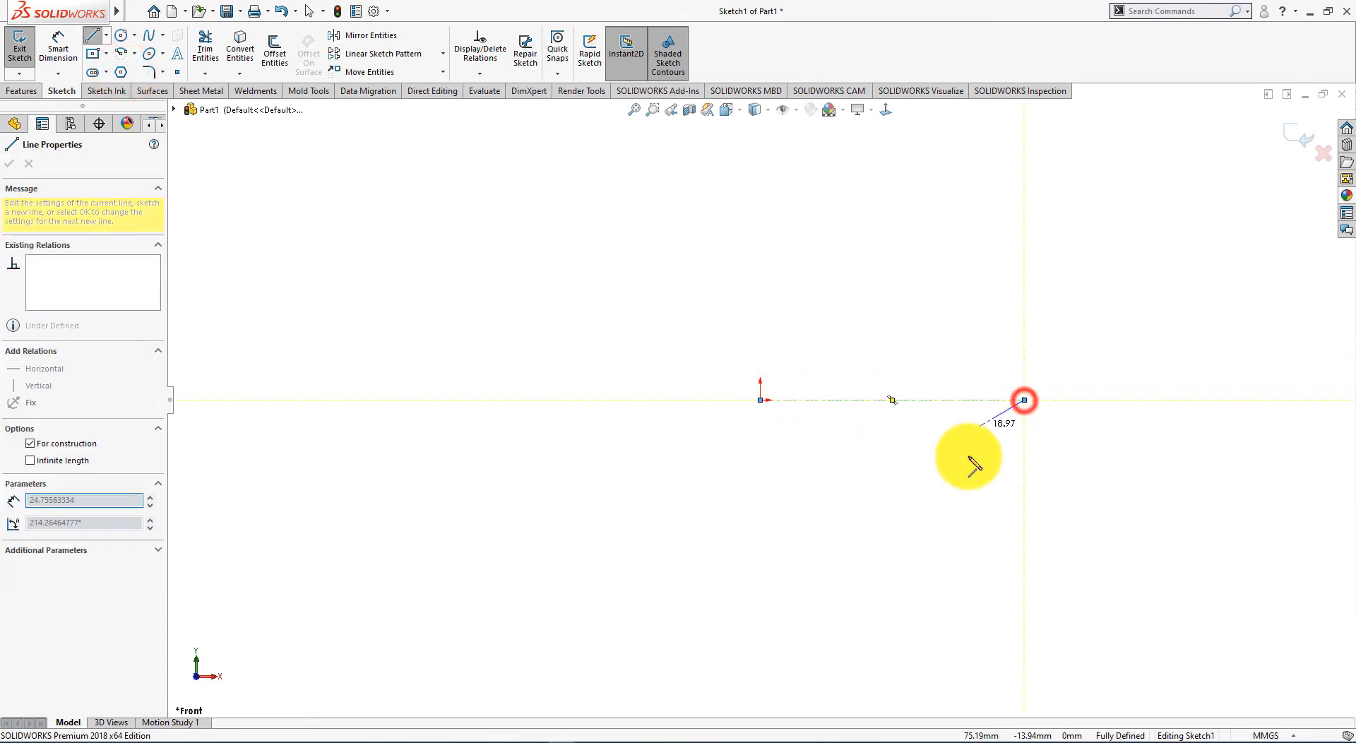
pyautogui.rightClick(970, 460)
pyautogui.click(1016, 466)
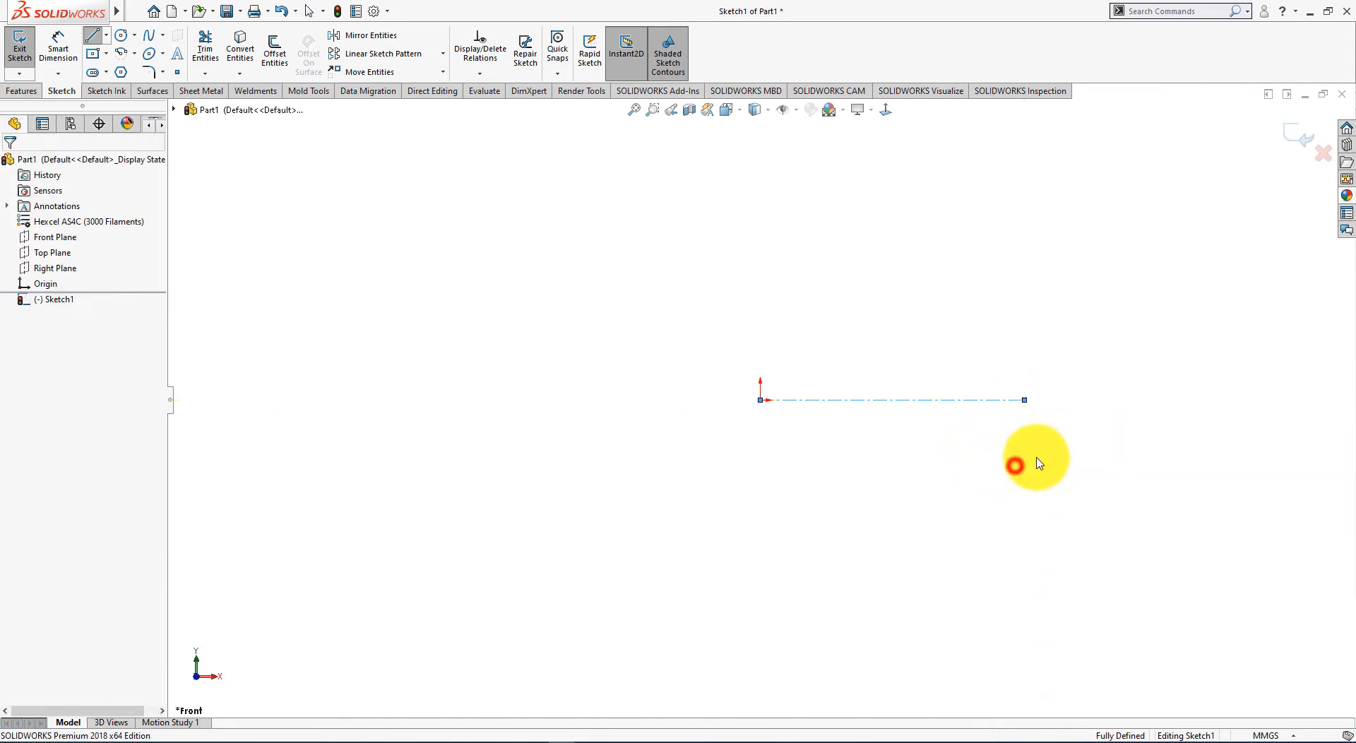
# Draw a separate vertical centerline about 109 mm long just beyond the free end of the horizontal centerline
pyautogui.rightClick(1081, 295)
pyautogui.moveTo(1215, 364)
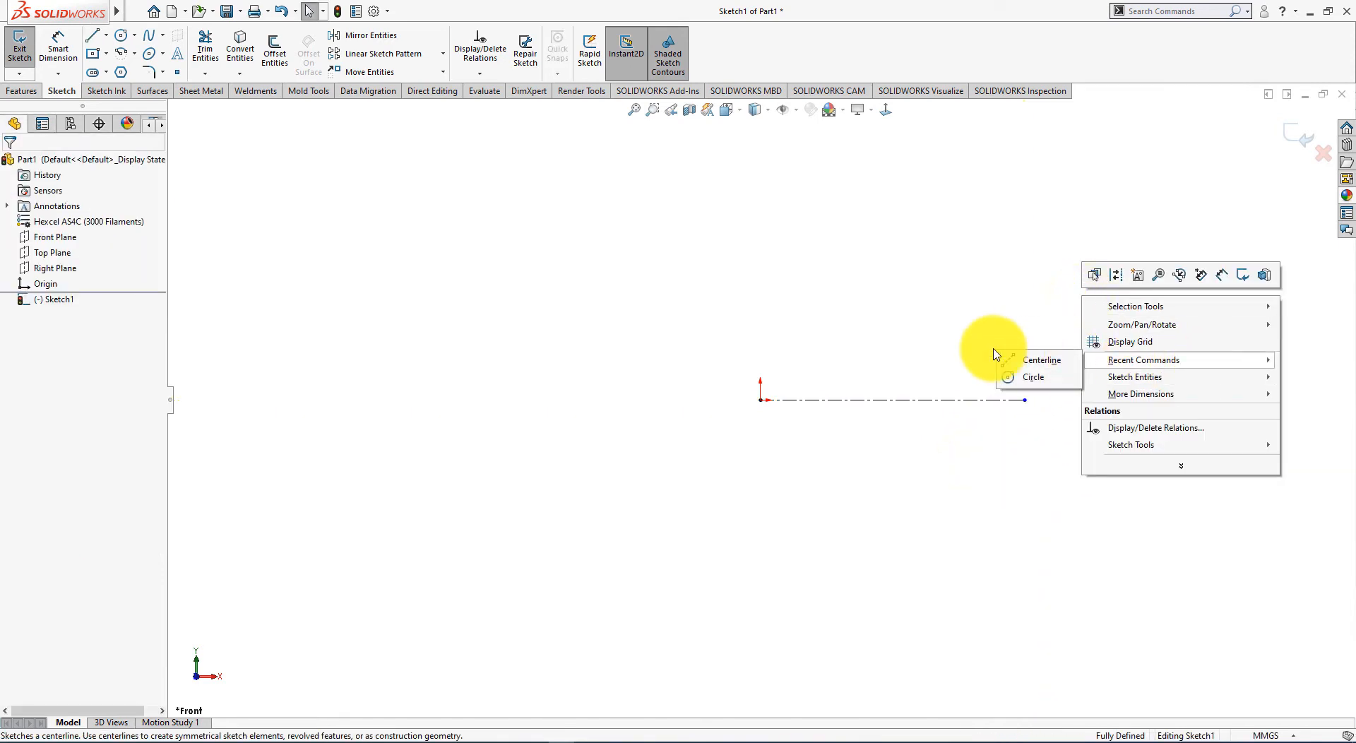
pyautogui.click(1051, 356)
pyautogui.click(1102, 238)
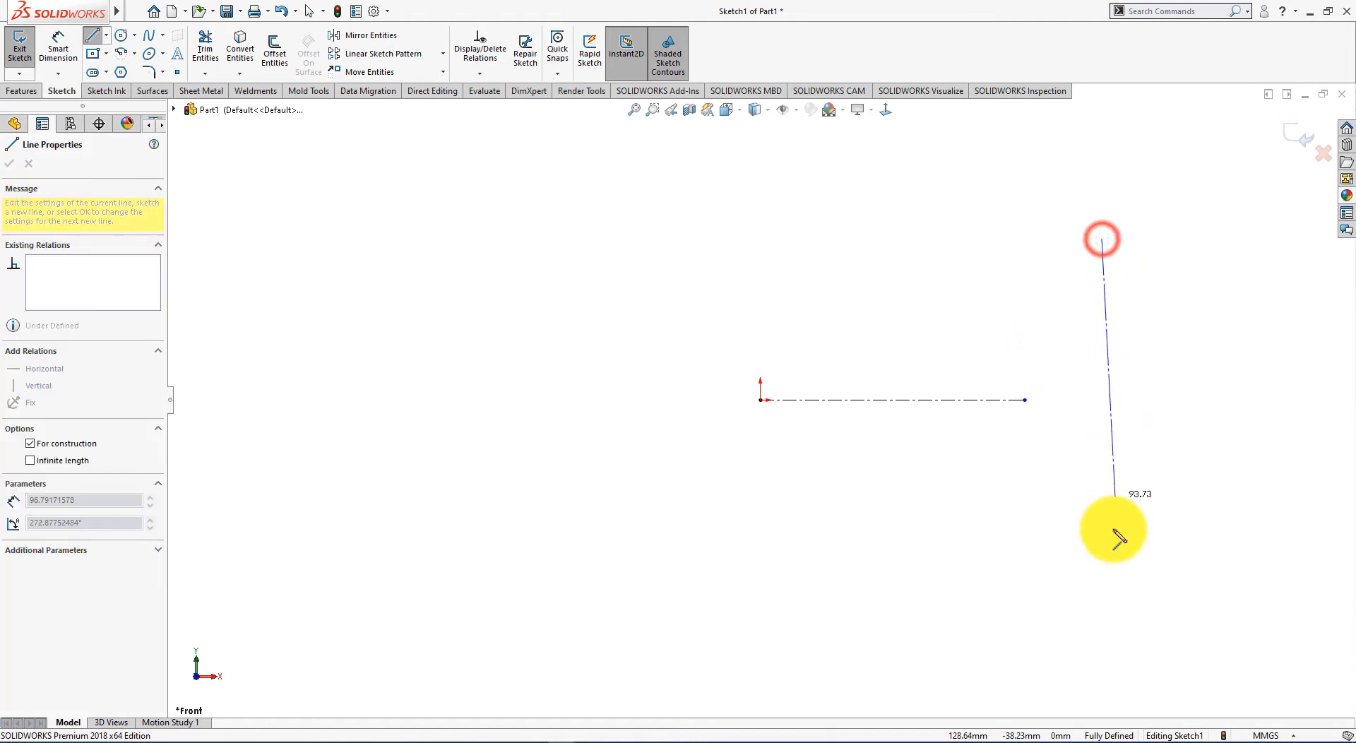
pyautogui.click(1102, 538)
pyautogui.rightClick(1194, 433)
pyautogui.click(1216, 450)
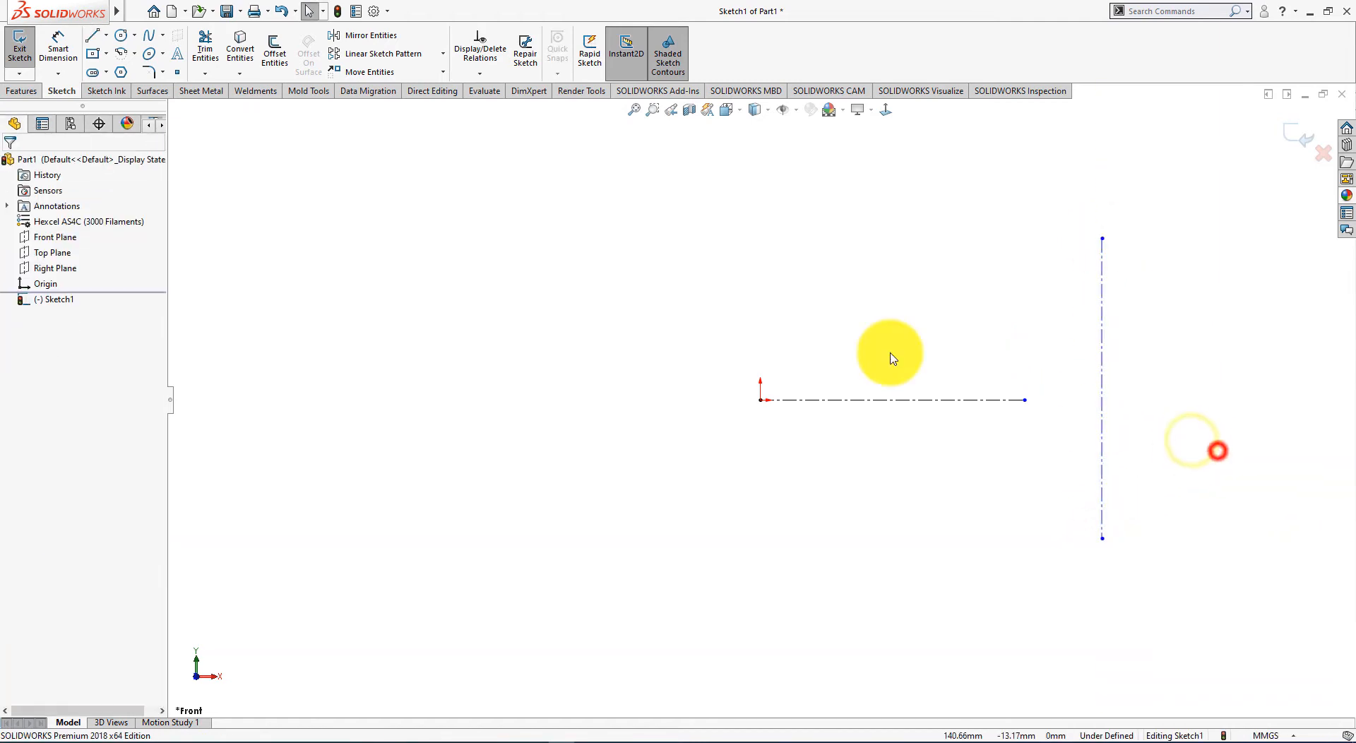
# Turn on the display of sketch relations in the graphics area
pyautogui.click(781, 110)
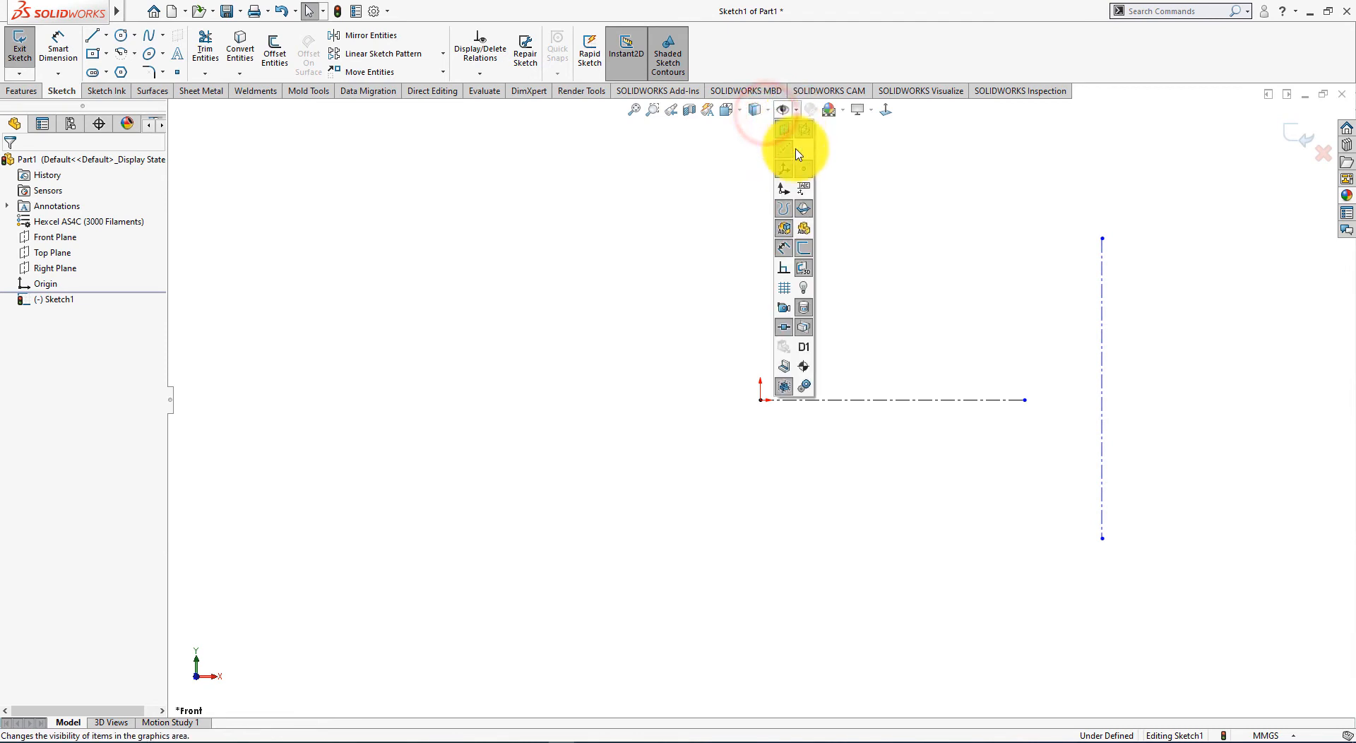
pyautogui.click(787, 270)
pyautogui.click(949, 290)
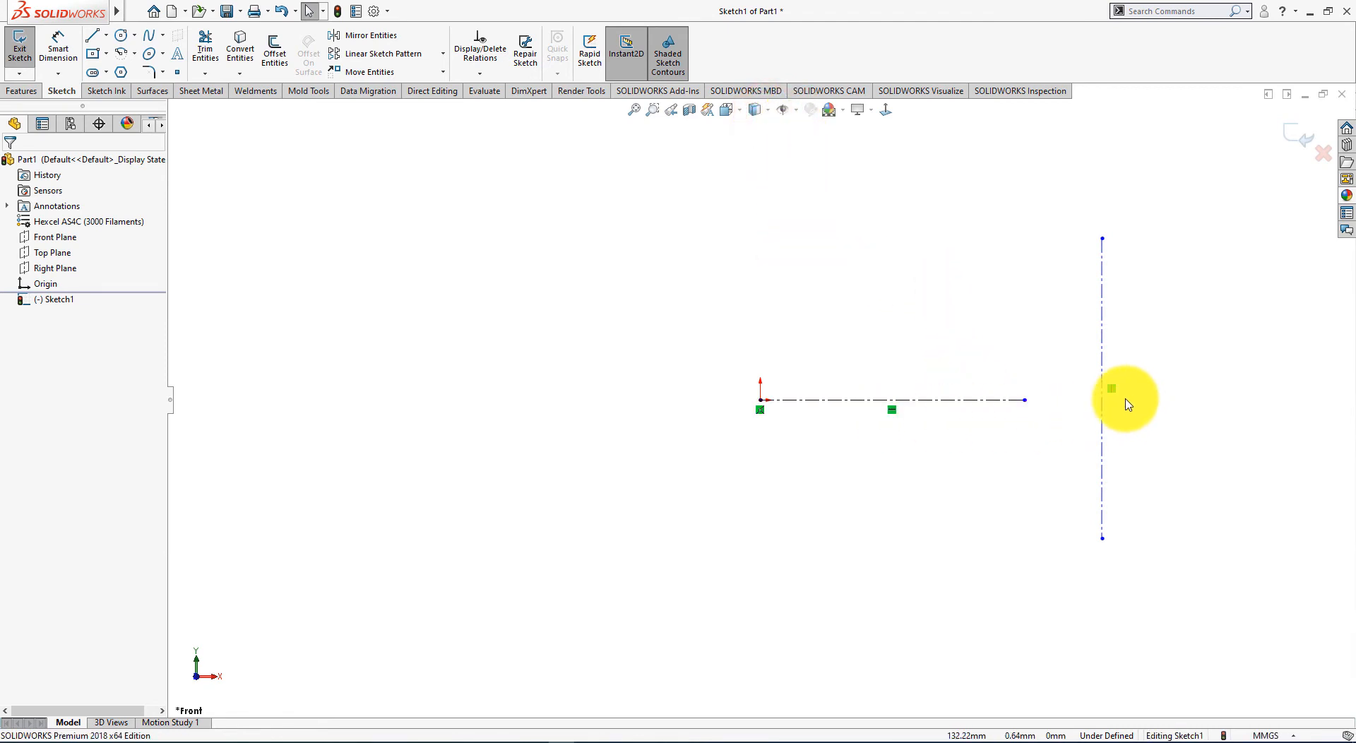
# Check the reference drawing and dimension the vertical centerline's length to 173.2 mm
pyautogui.hotkey('alt', 'Tab')
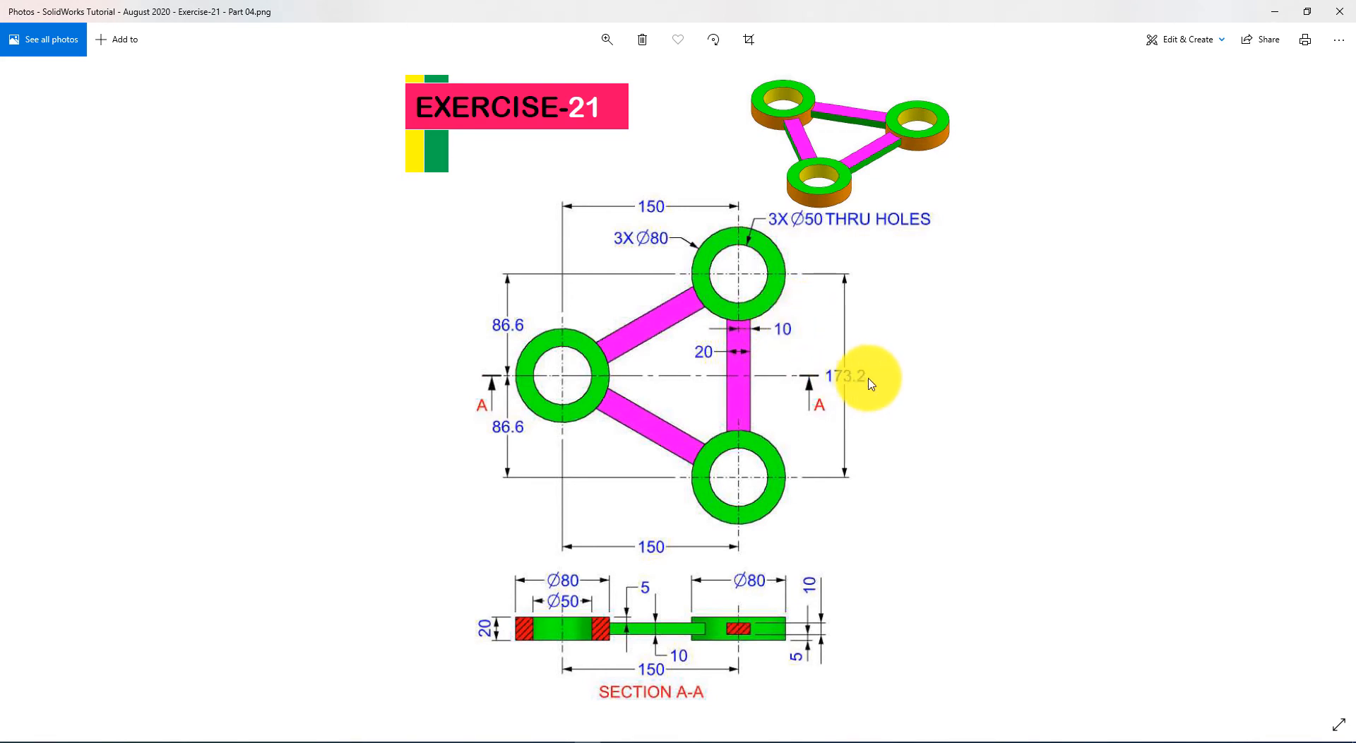
pyautogui.hotkey('alt', 'Tab')
pyautogui.click(65, 43)
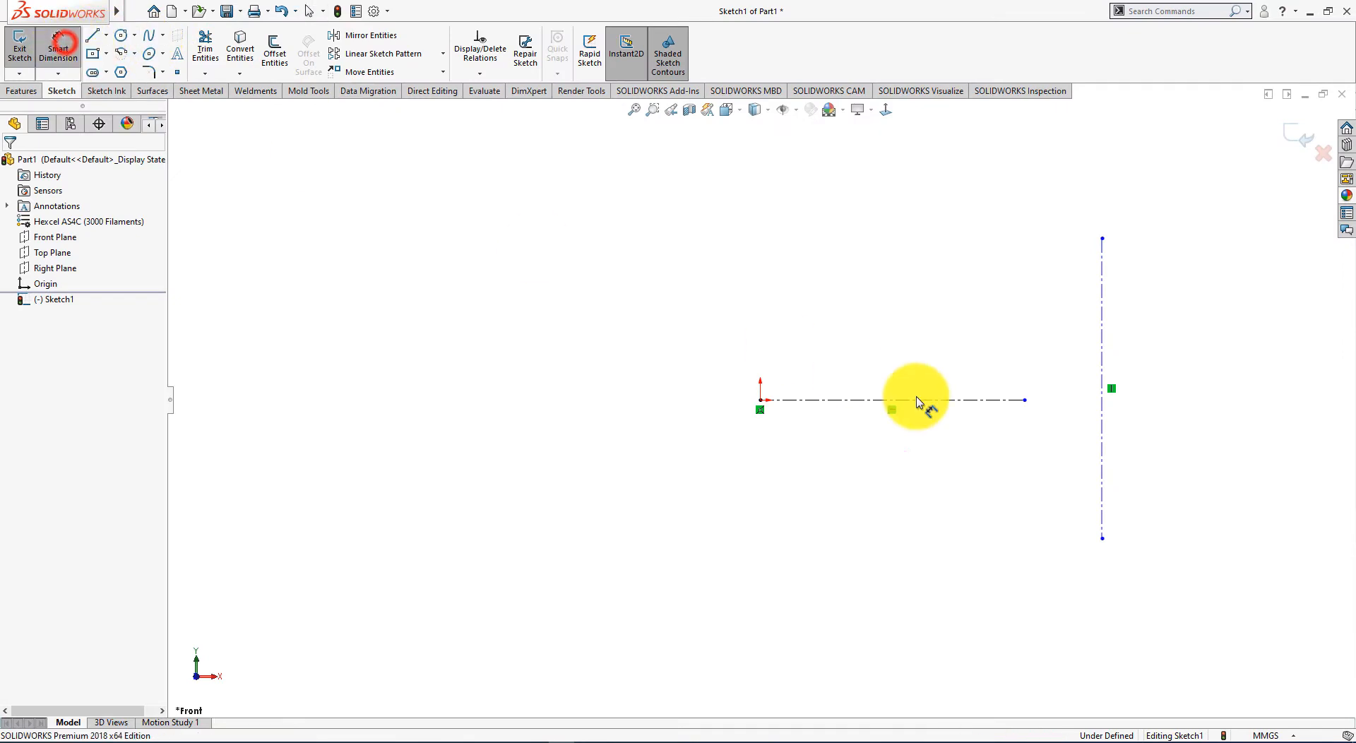
pyautogui.click(1104, 470)
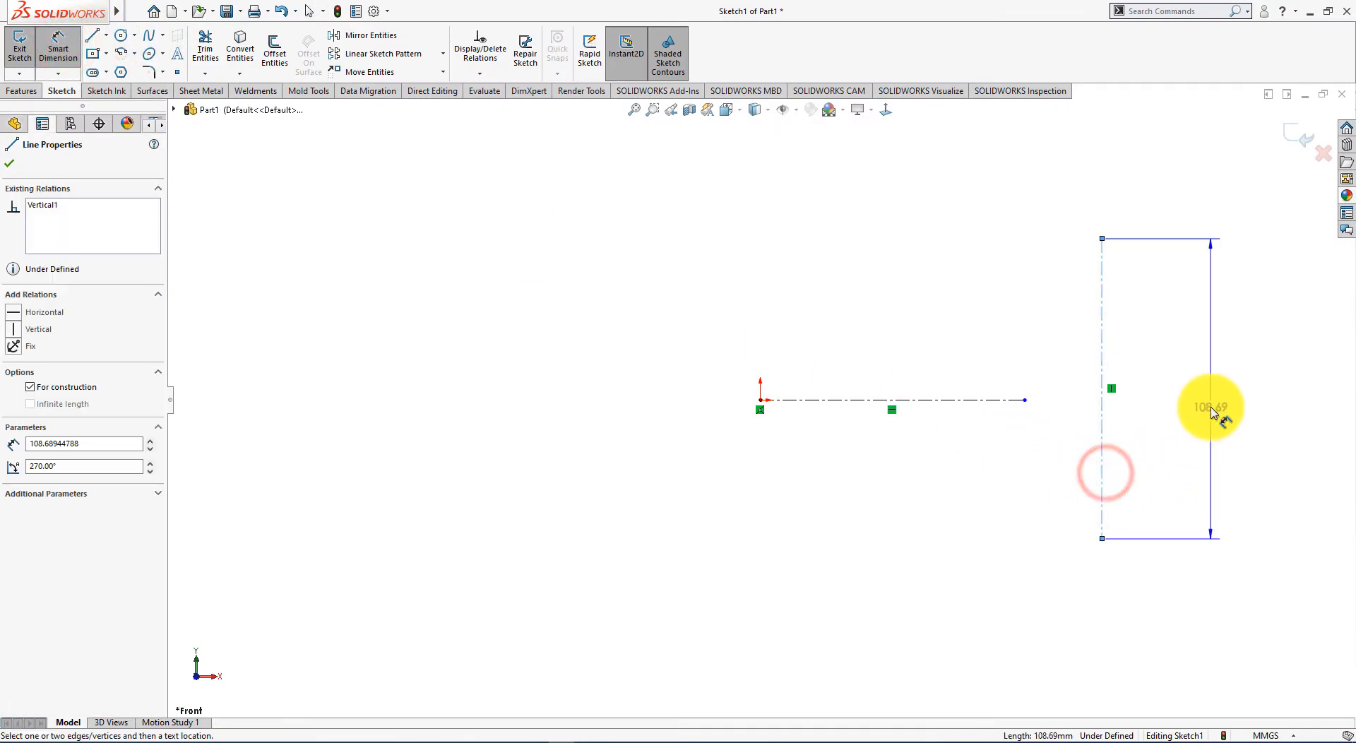
pyautogui.click(1211, 410)
pyautogui.write('173.2')
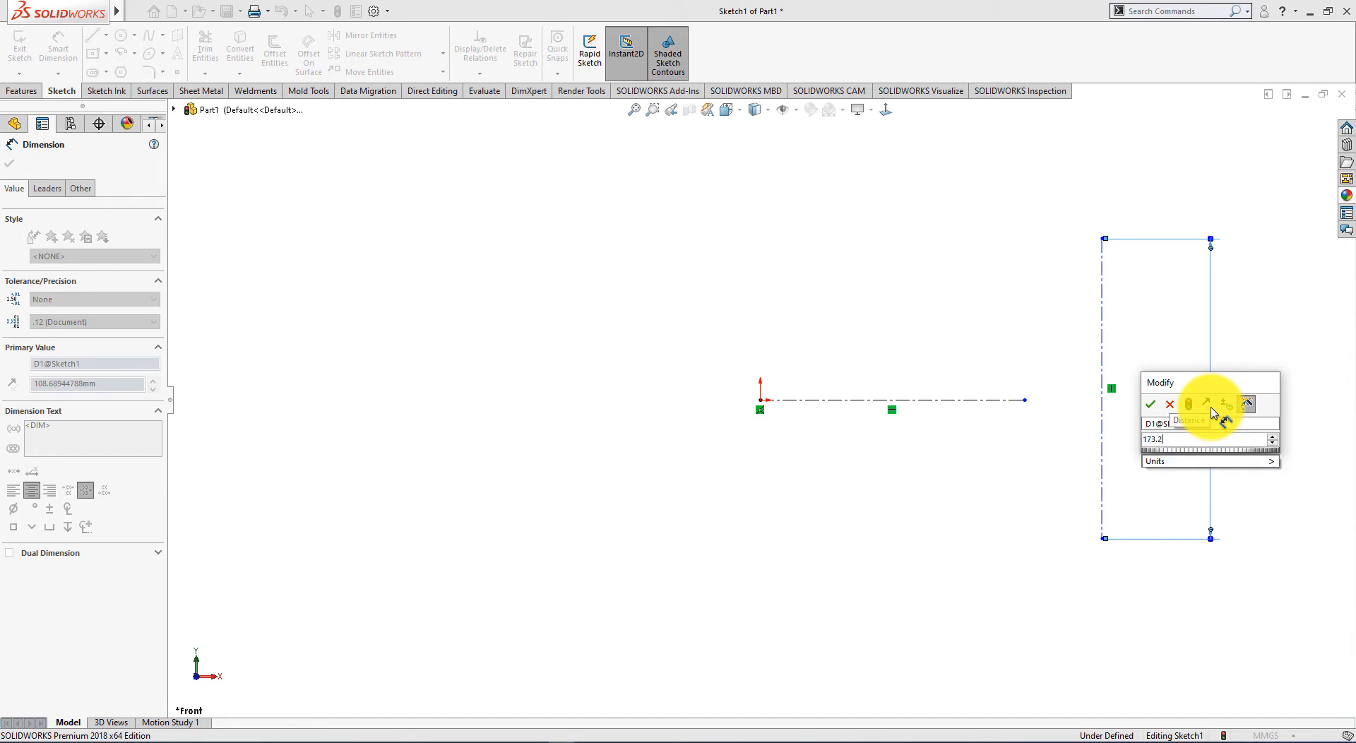
pyautogui.press('Return')
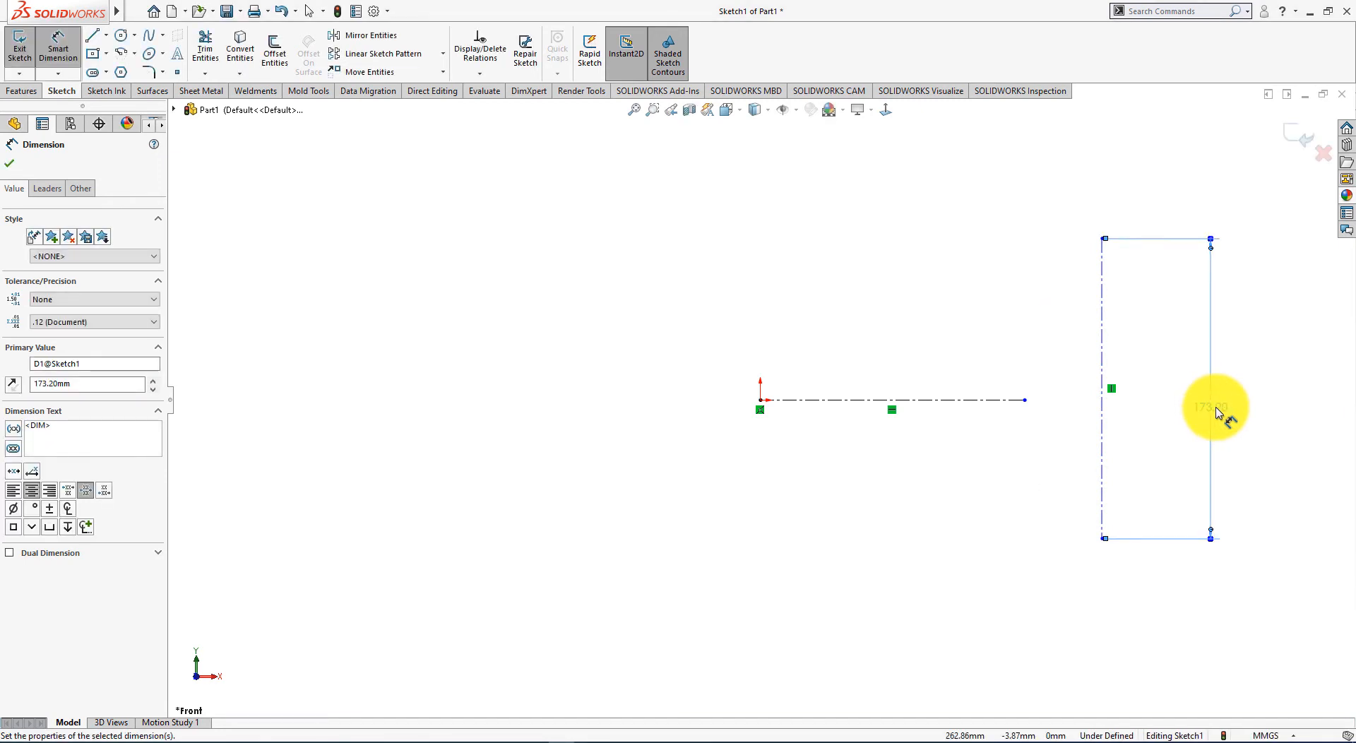
pyautogui.click(13, 165)
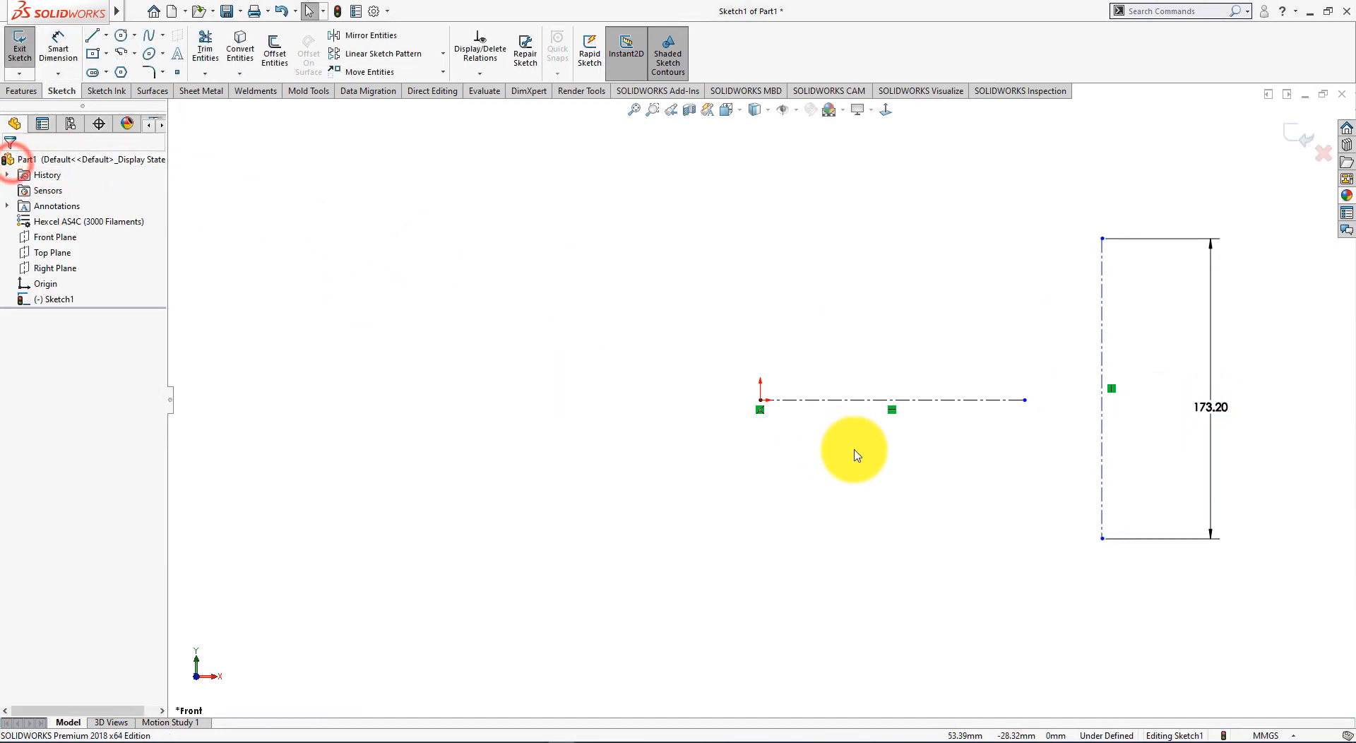
# Make the horizontal centerline's free endpoint coincident with the midpoint of the vertical centerline
pyautogui.click(1026, 401)
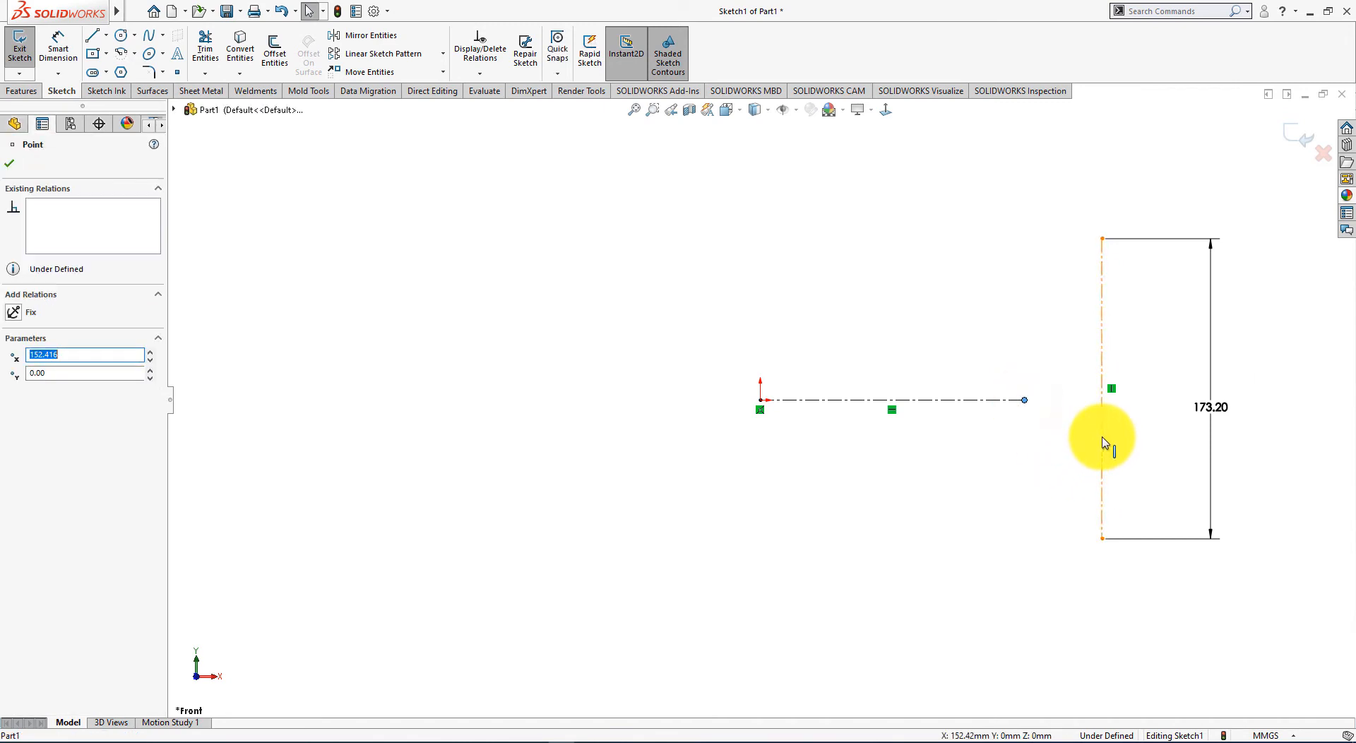
pyautogui.keyDown('ctrl'); pyautogui.click(1102, 389); pyautogui.keyUp('ctrl')
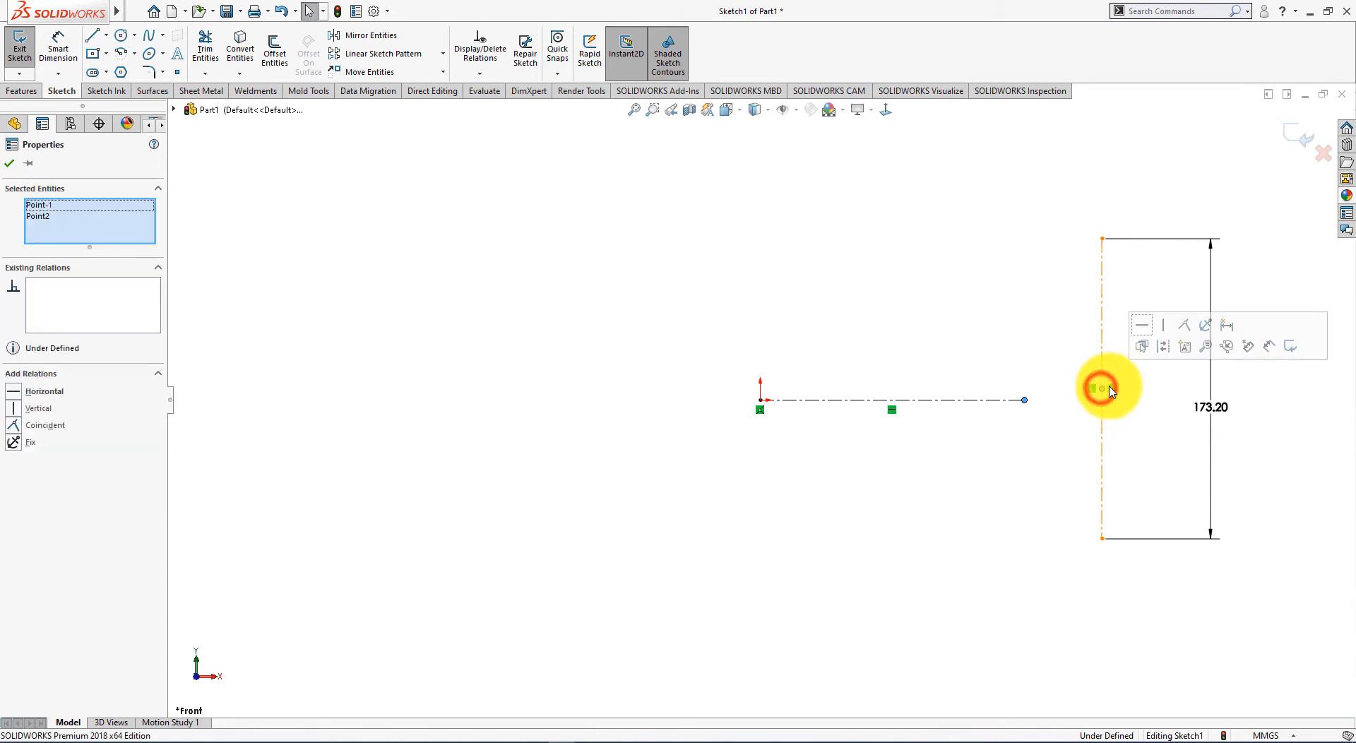
pyautogui.click(1186, 332)
pyautogui.click(1260, 479)
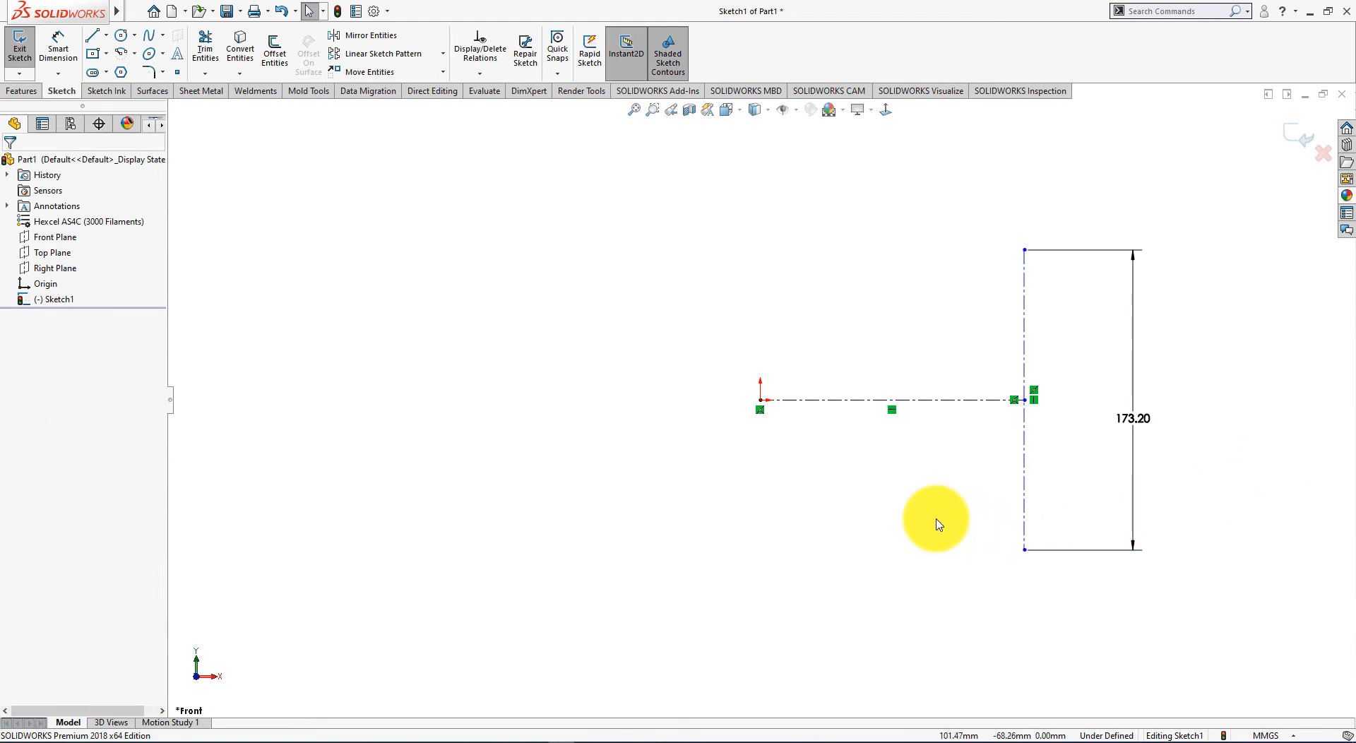
# Check the reference drawing and dimension the horizontal distance from the origin to the vertical centerline as 150 mm
pyautogui.hotkey('alt', 'Tab')
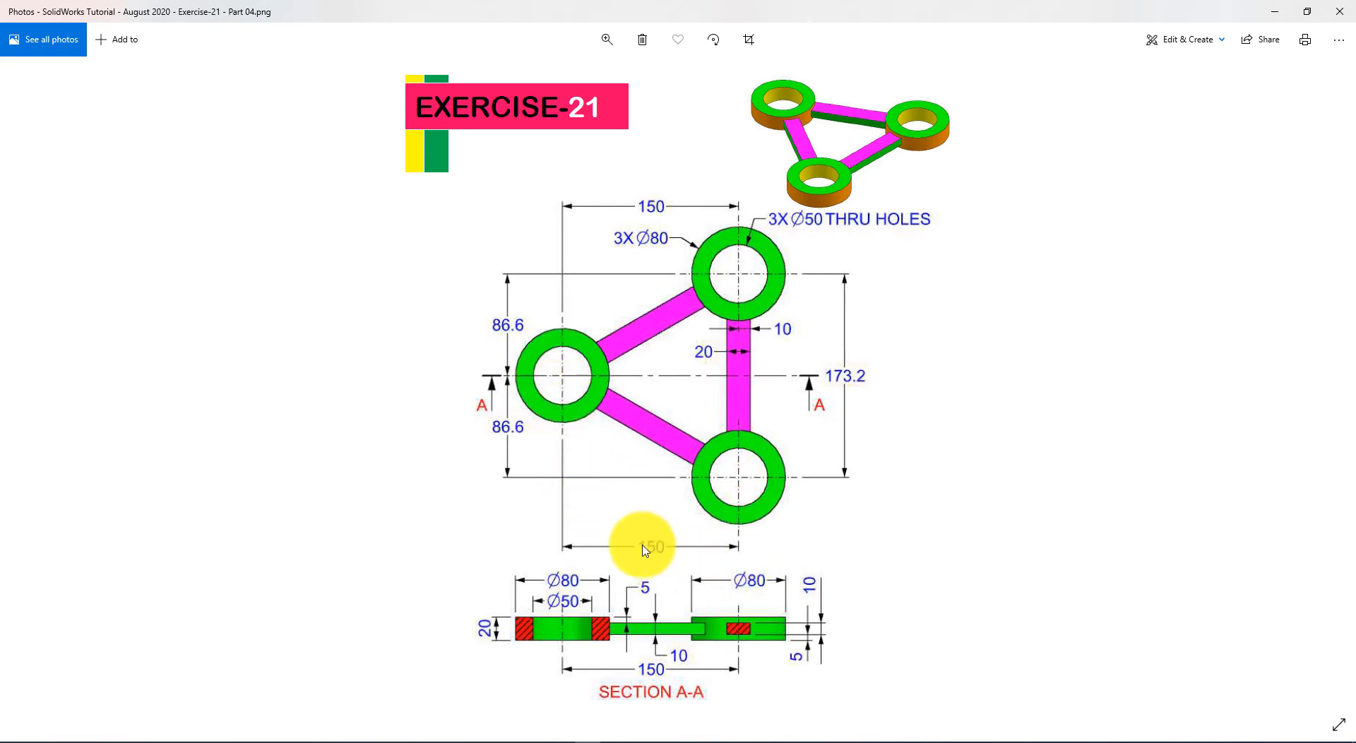
pyautogui.hotkey('alt', 'Tab')
pyautogui.click(58, 43)
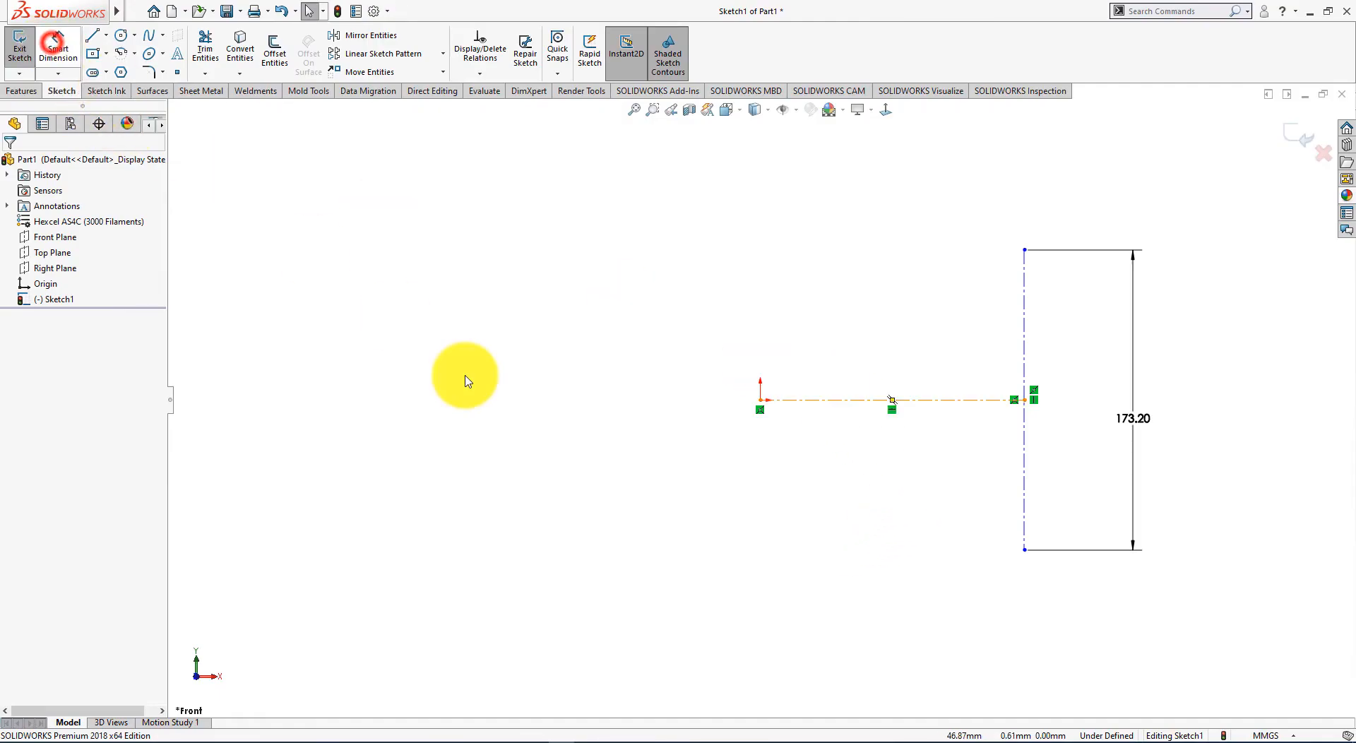
pyautogui.click(762, 403)
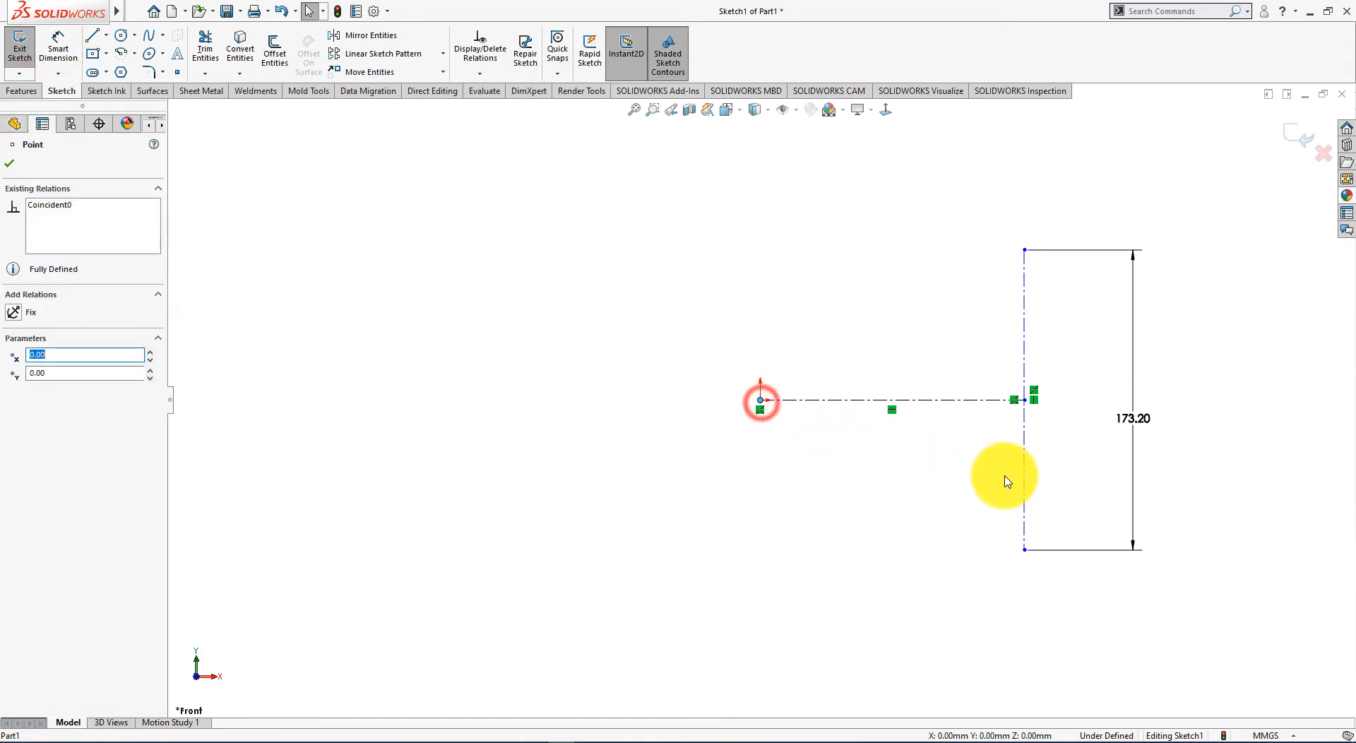
pyautogui.click(1024, 478)
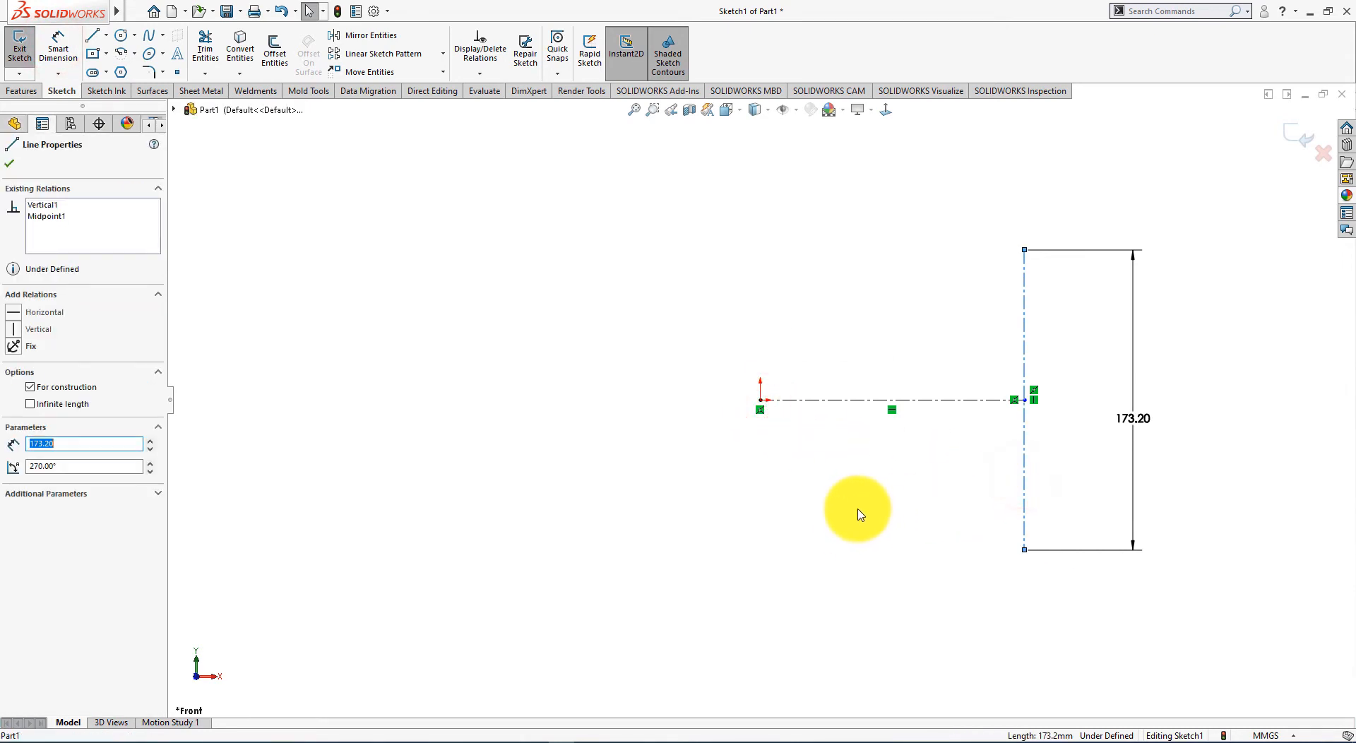
pyautogui.click(62, 55)
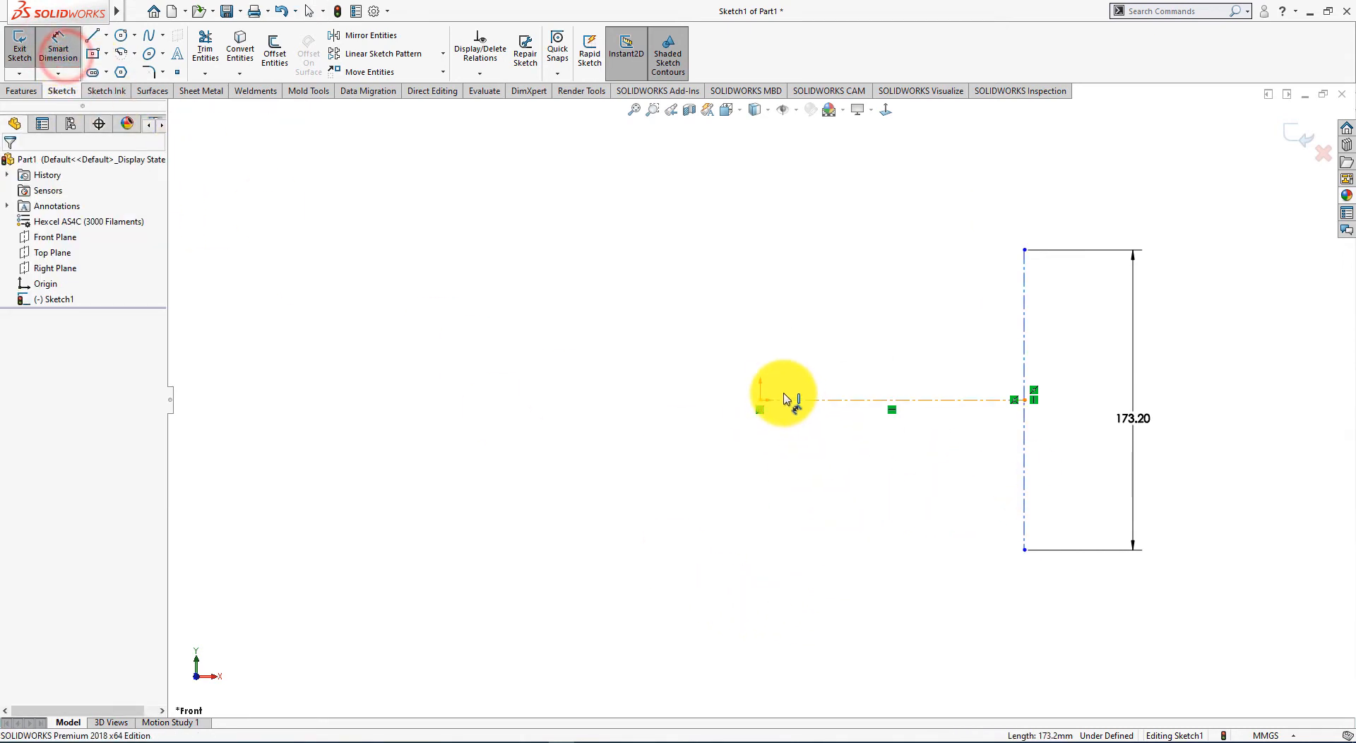
pyautogui.click(761, 400)
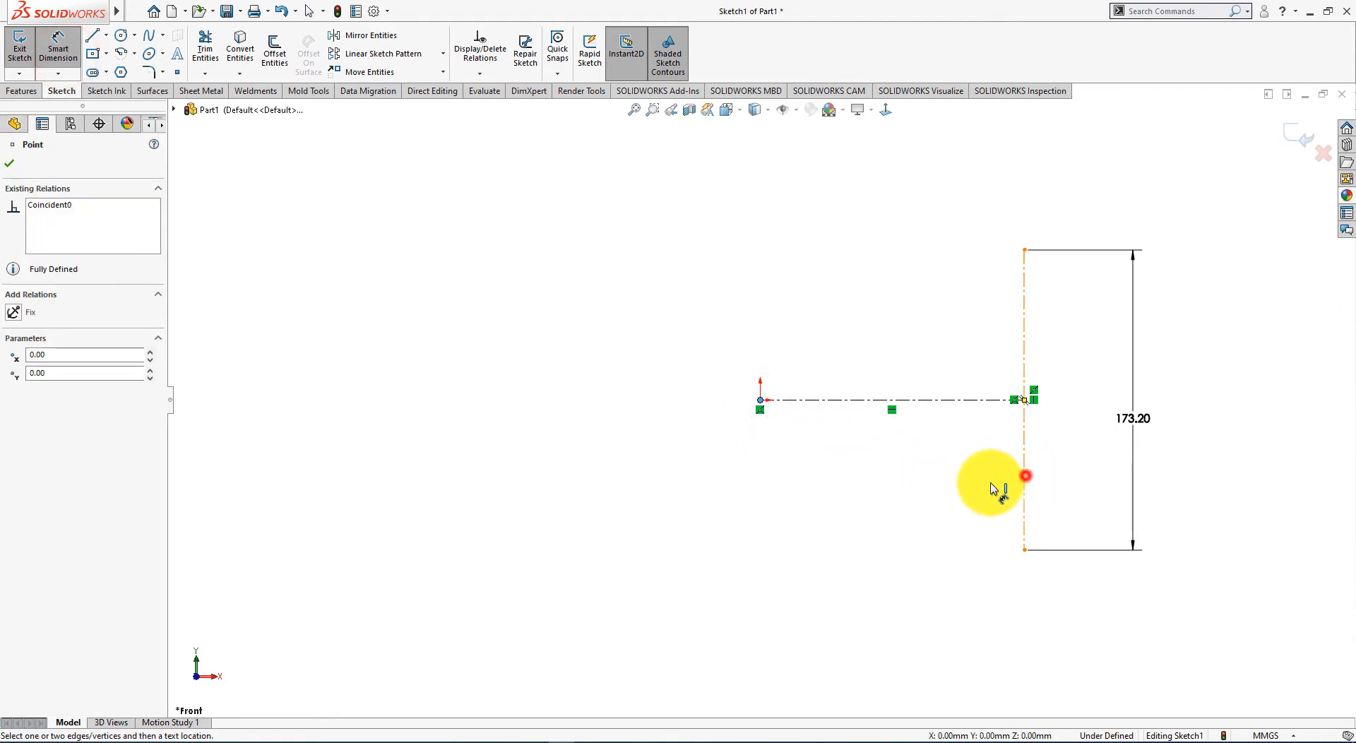
pyautogui.click(1024, 479)
pyautogui.click(875, 518)
pyautogui.write('150')
pyautogui.press('Return')
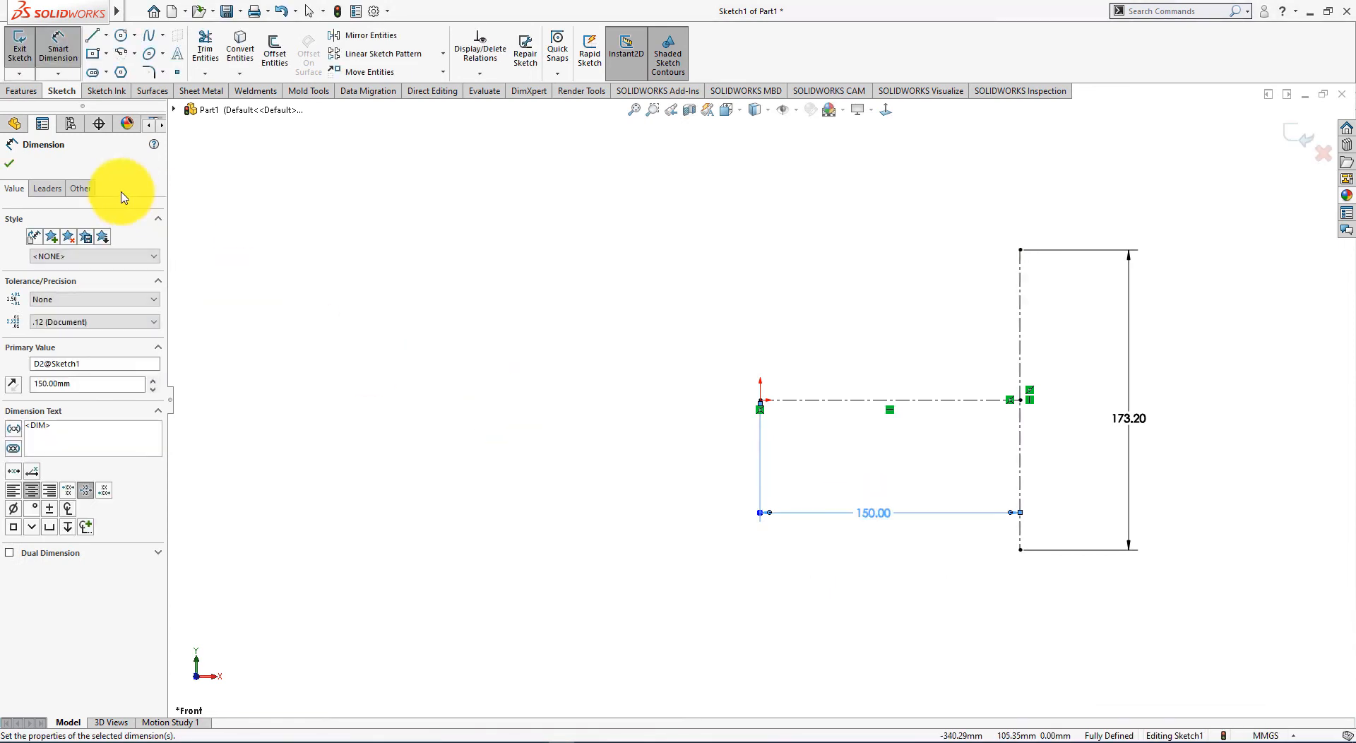
pyautogui.click(8, 167)
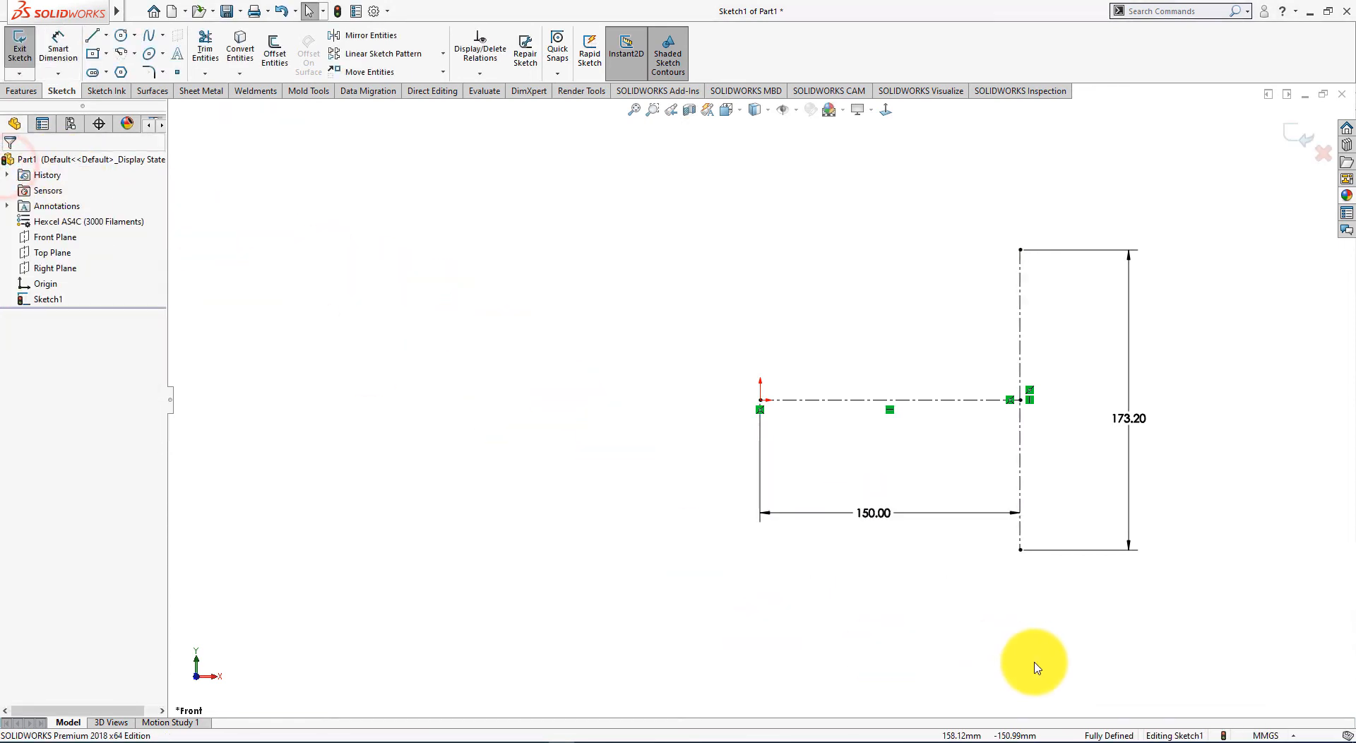
# Check the ring callouts in the reference drawing and draw two concentric circles at the origin, radii about 27.6 mm and 50.3 mm
pyautogui.hotkey('alt', 'Tab')
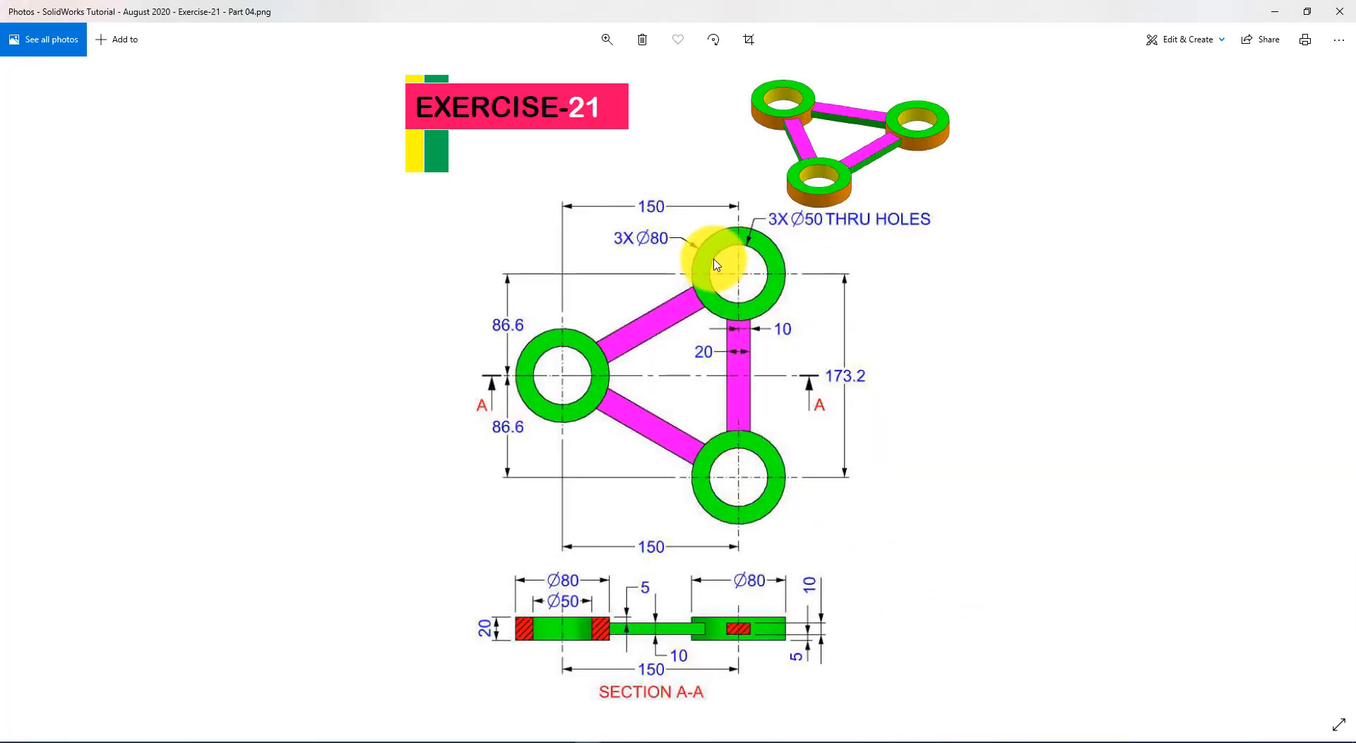
pyautogui.hotkey('alt', 'Tab')
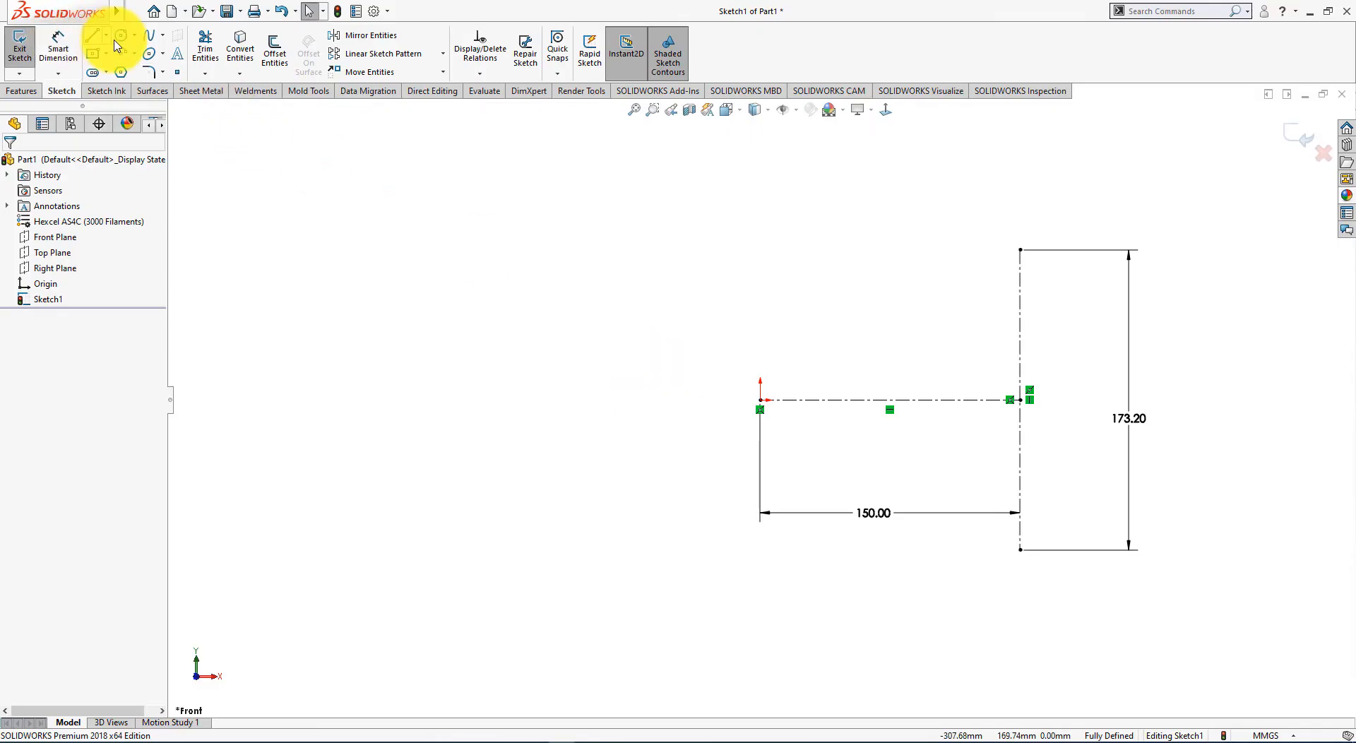
pyautogui.click(119, 44)
pyautogui.click(760, 400)
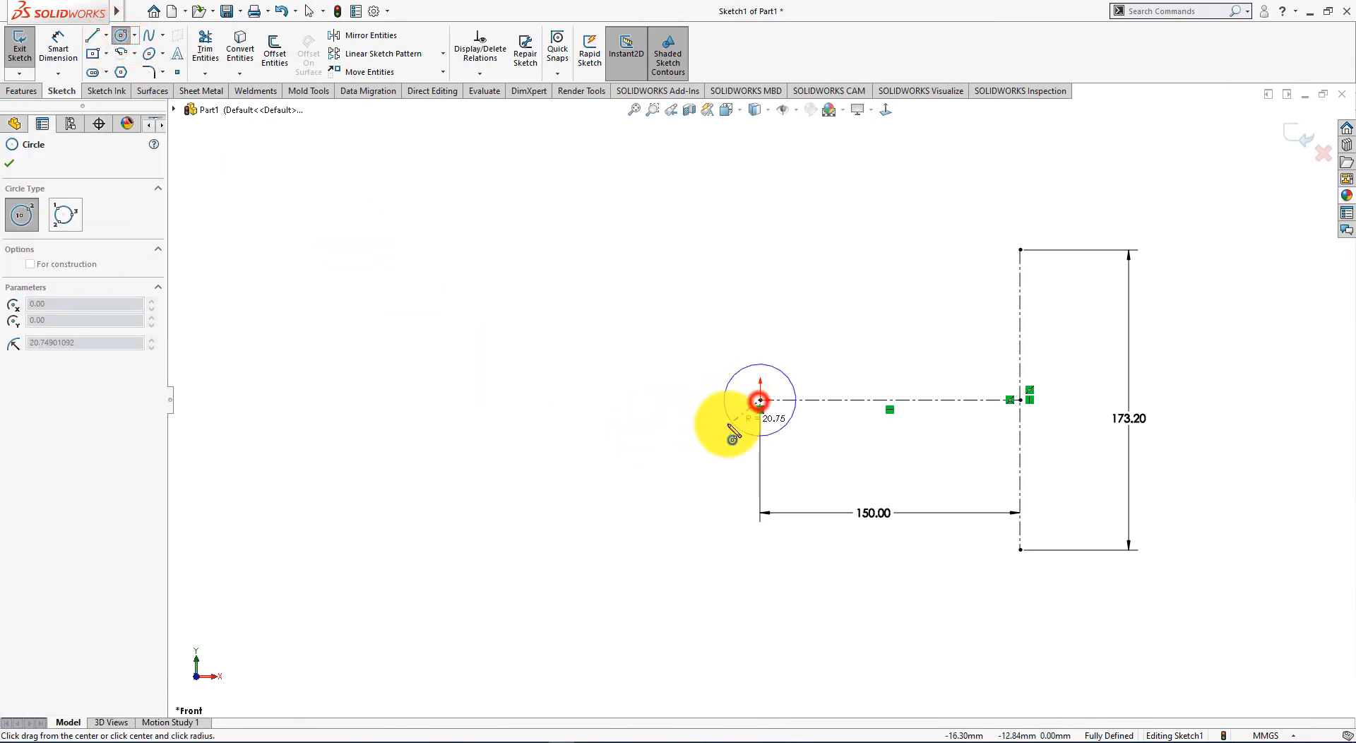
pyautogui.click(721, 428)
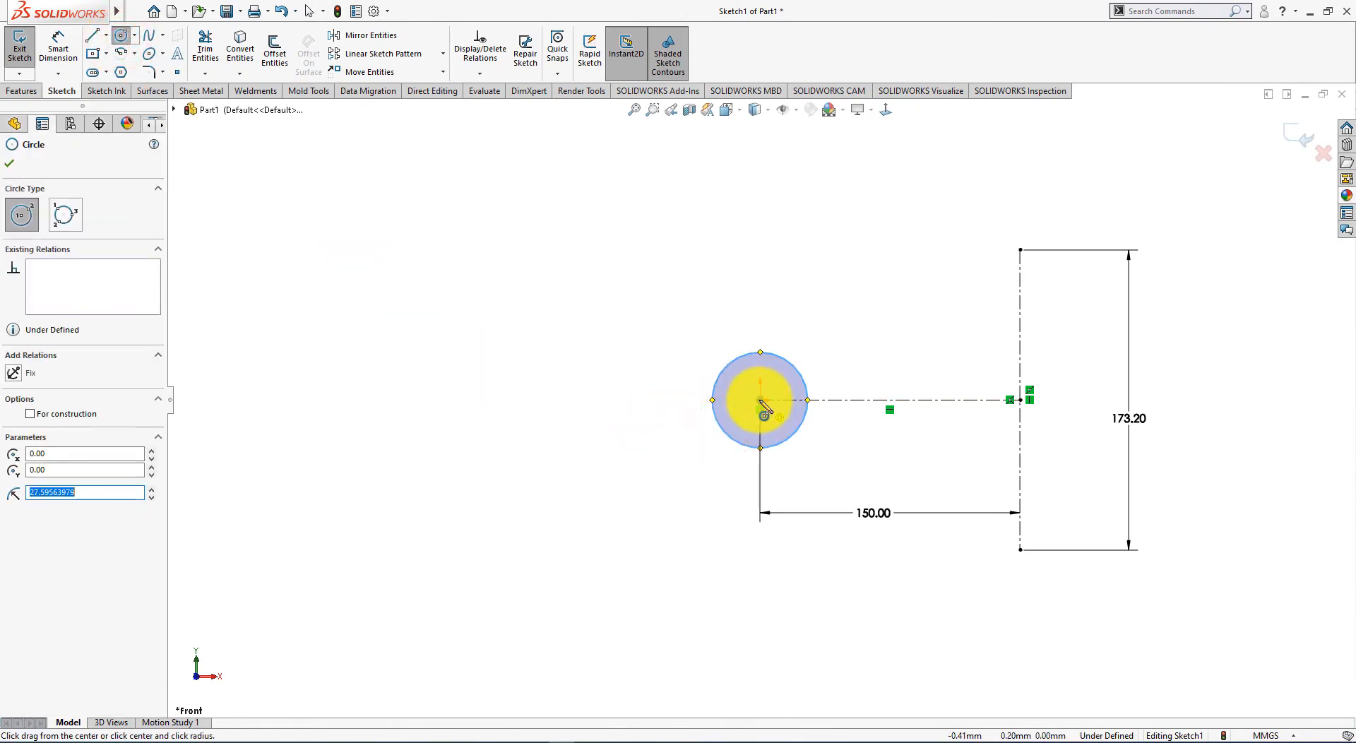
pyautogui.click(761, 400)
pyautogui.click(673, 408)
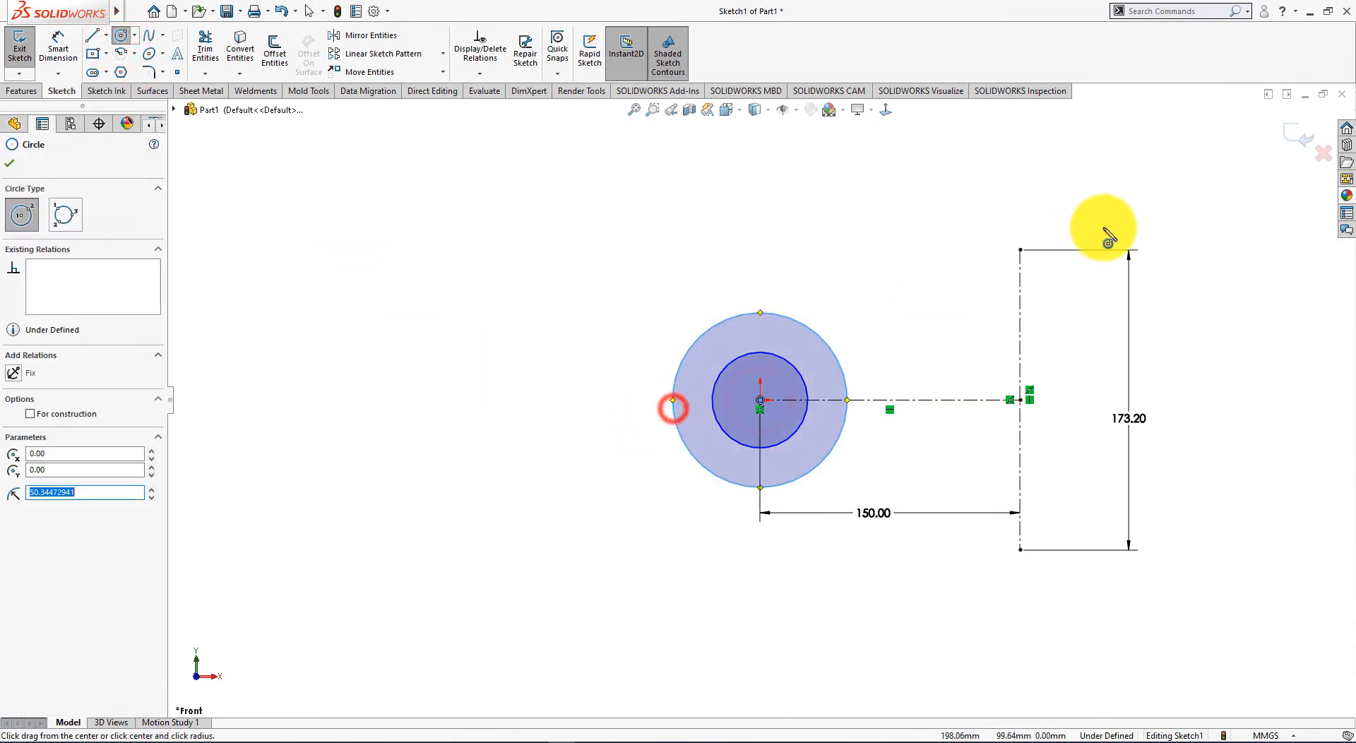
# Draw two concentric circles centered on the vertical centerline's upper endpoint, the outer one with a radius of about 41 mm
pyautogui.click(1021, 250)
pyautogui.click(1023, 297)
pyautogui.click(1021, 250)
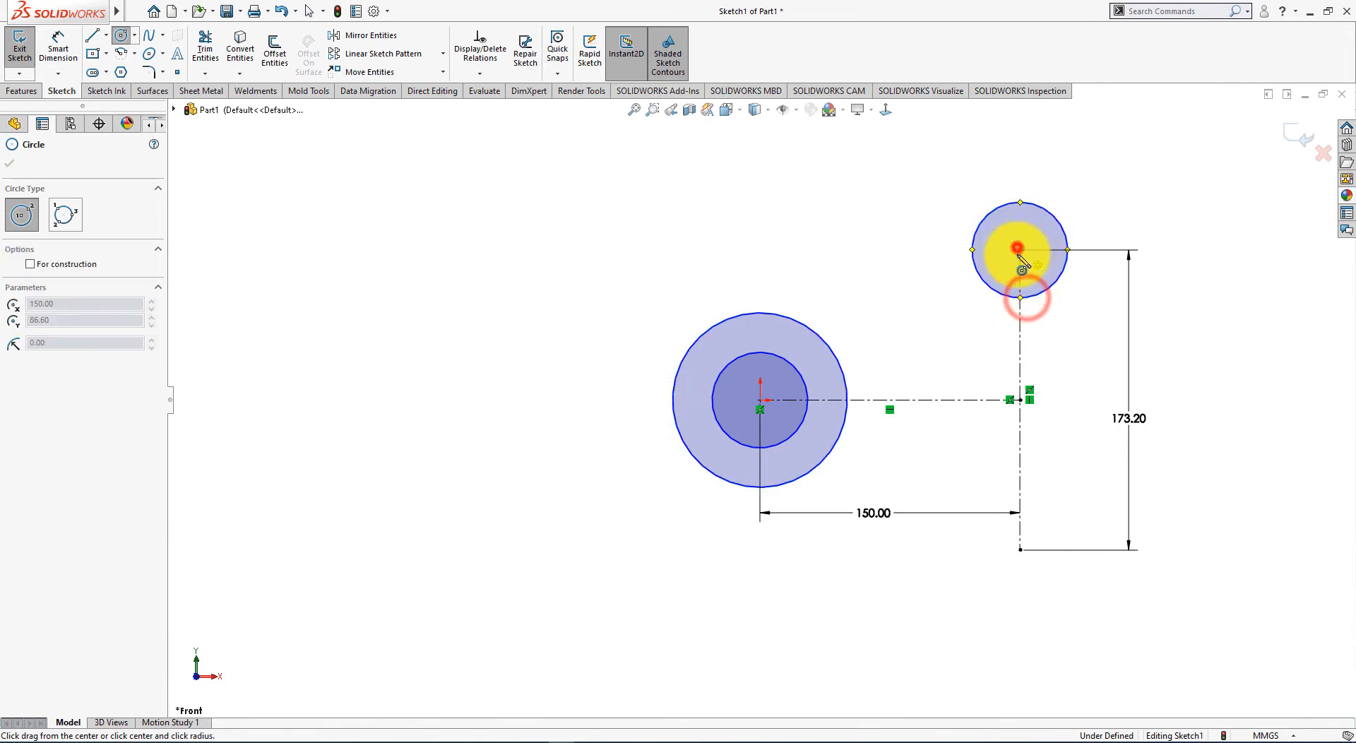
pyautogui.click(1045, 318)
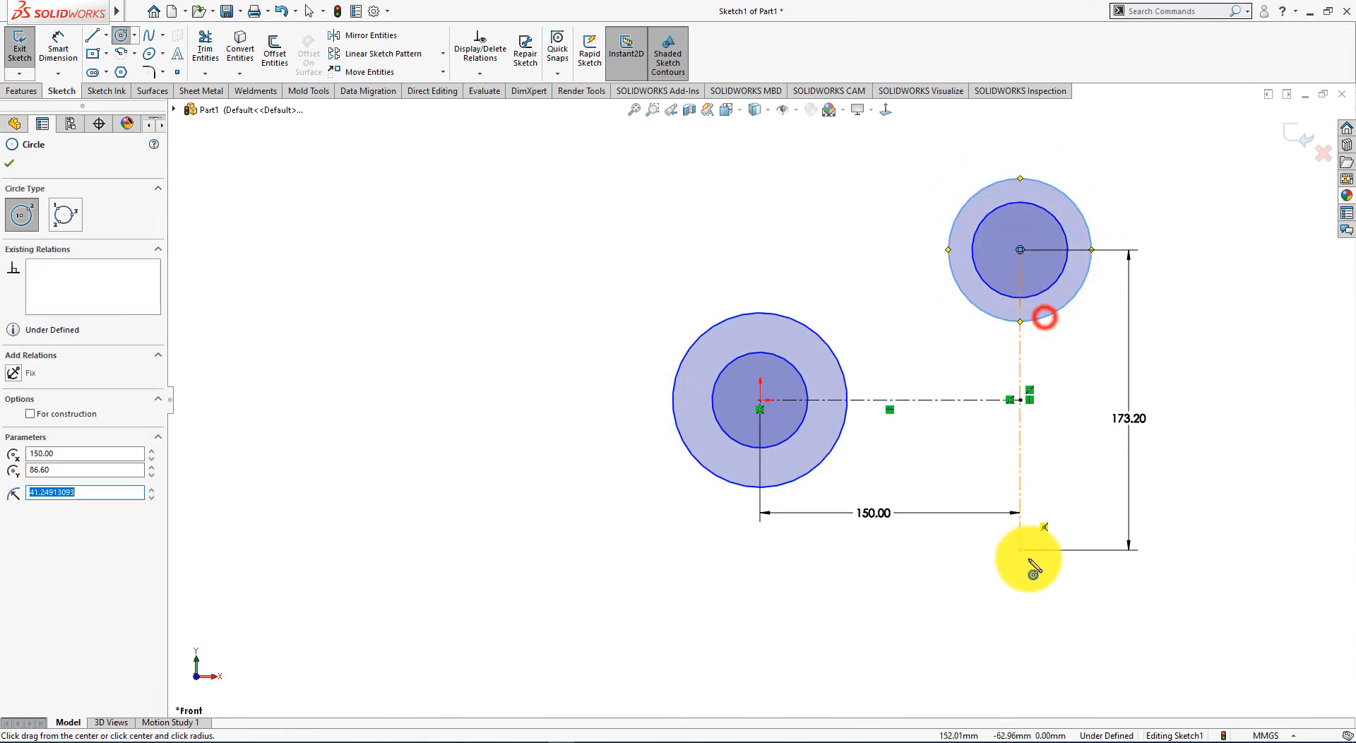
# Draw two concentric circles on the vertical centerline's lower endpoint, radii about 21 mm and 34 mm, and leave the Circle tool
pyautogui.click(1021, 550)
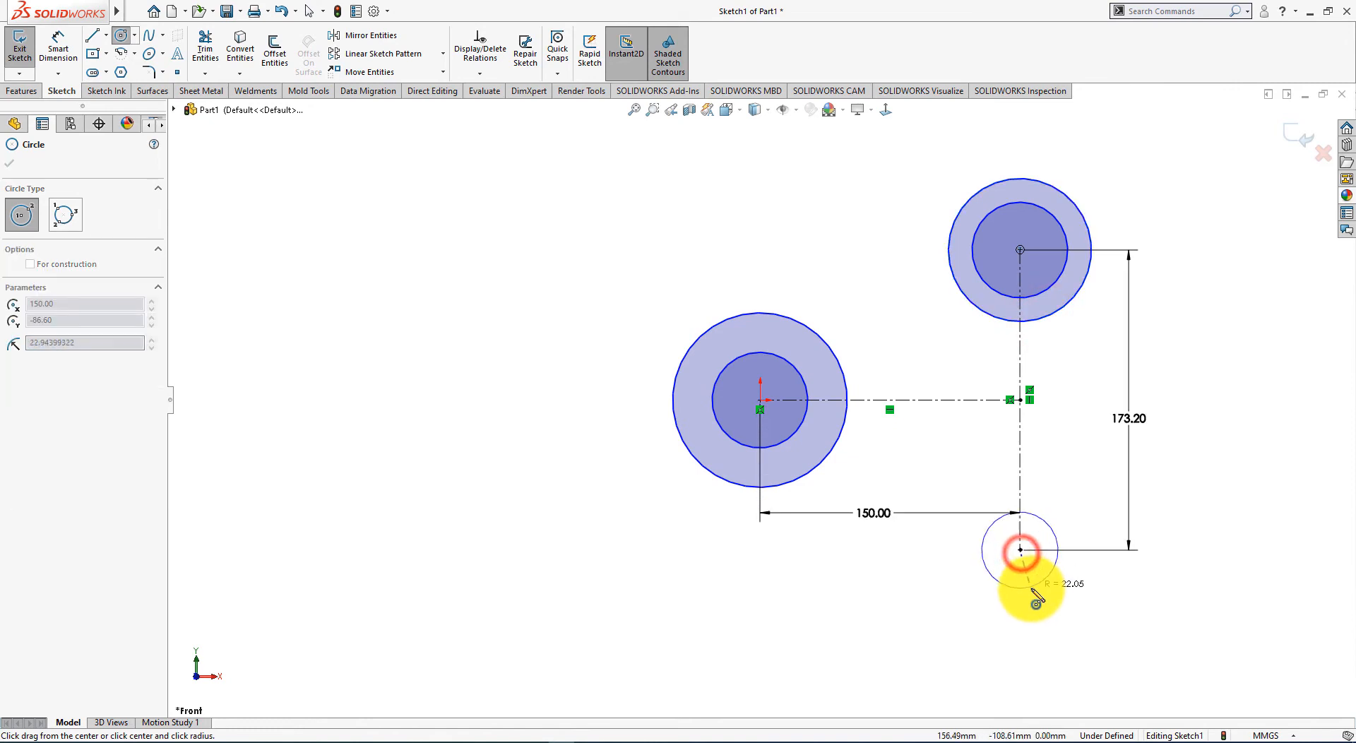
pyautogui.click(1020, 549)
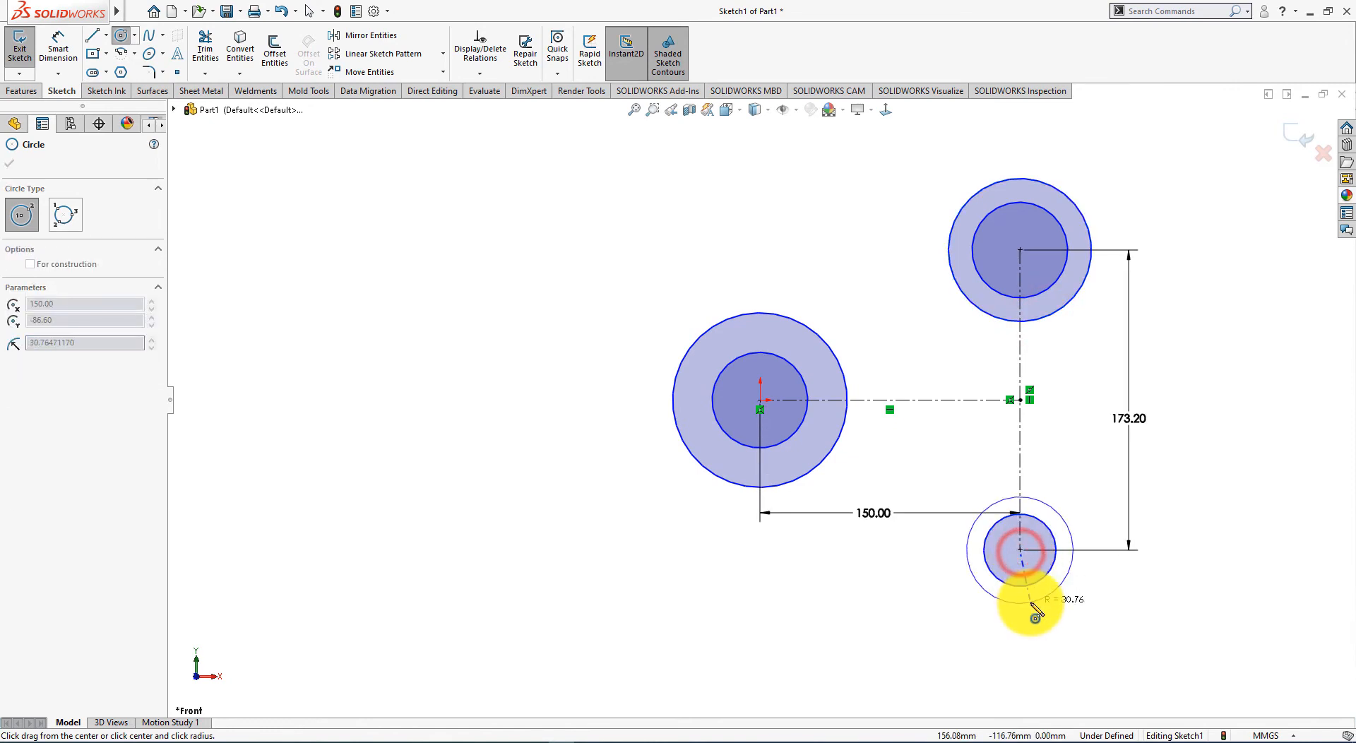
pyautogui.click(1033, 609)
pyautogui.rightClick(428, 395)
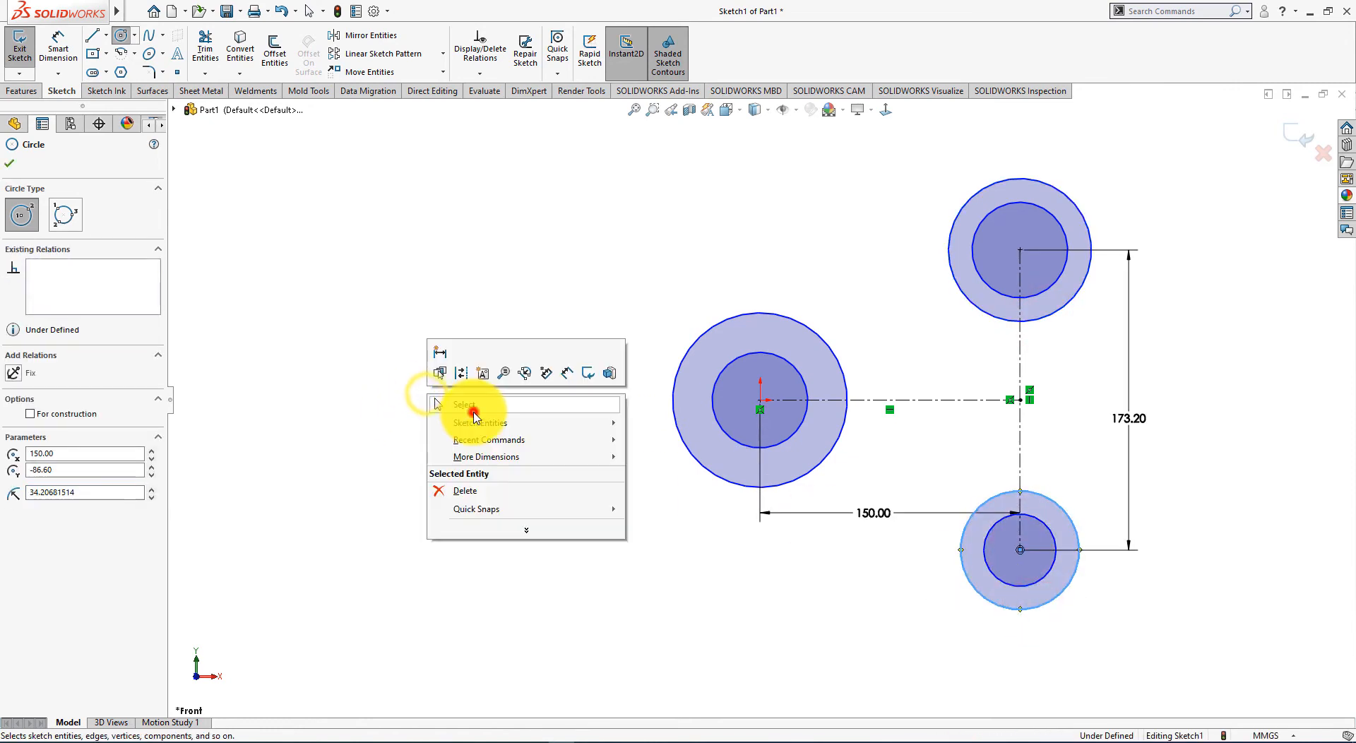
pyautogui.click(473, 412)
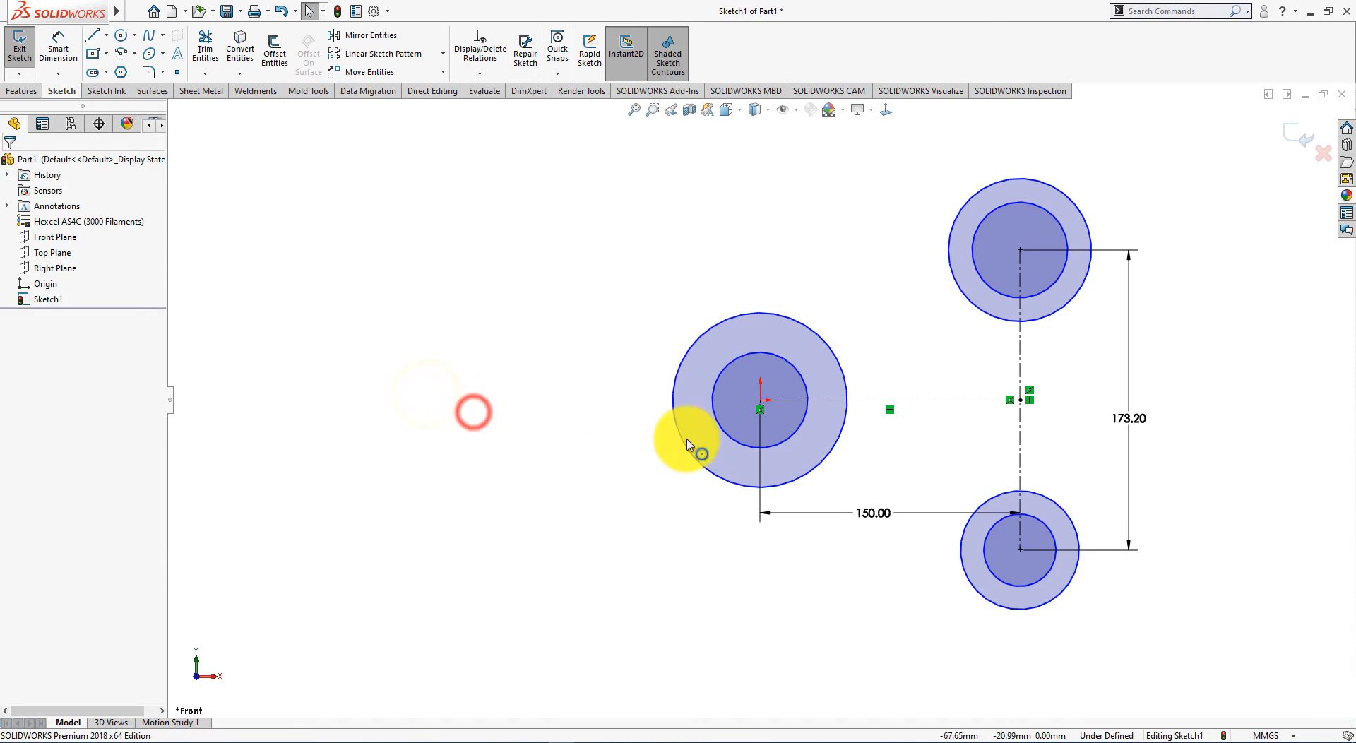
# Apply an Equal relation to the three inner circles
pyautogui.click(796, 436)
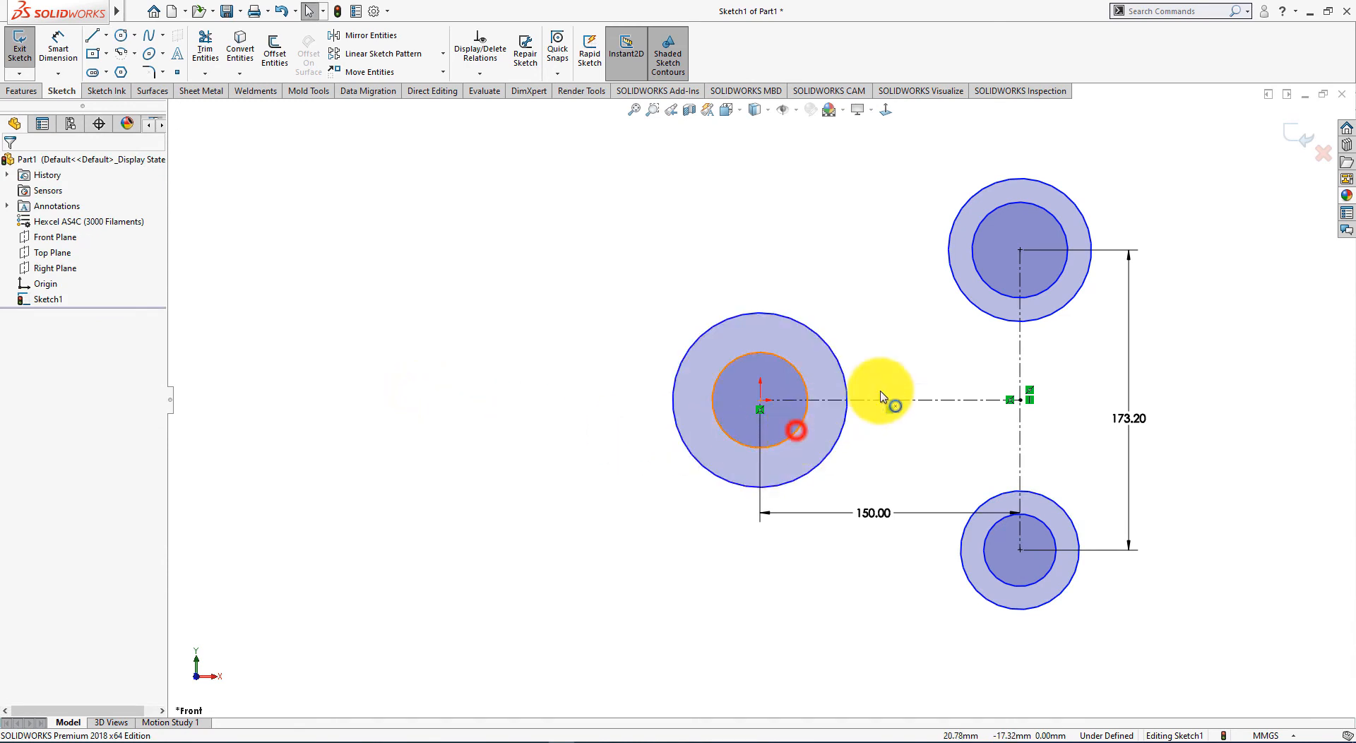
pyautogui.click(1000, 300)
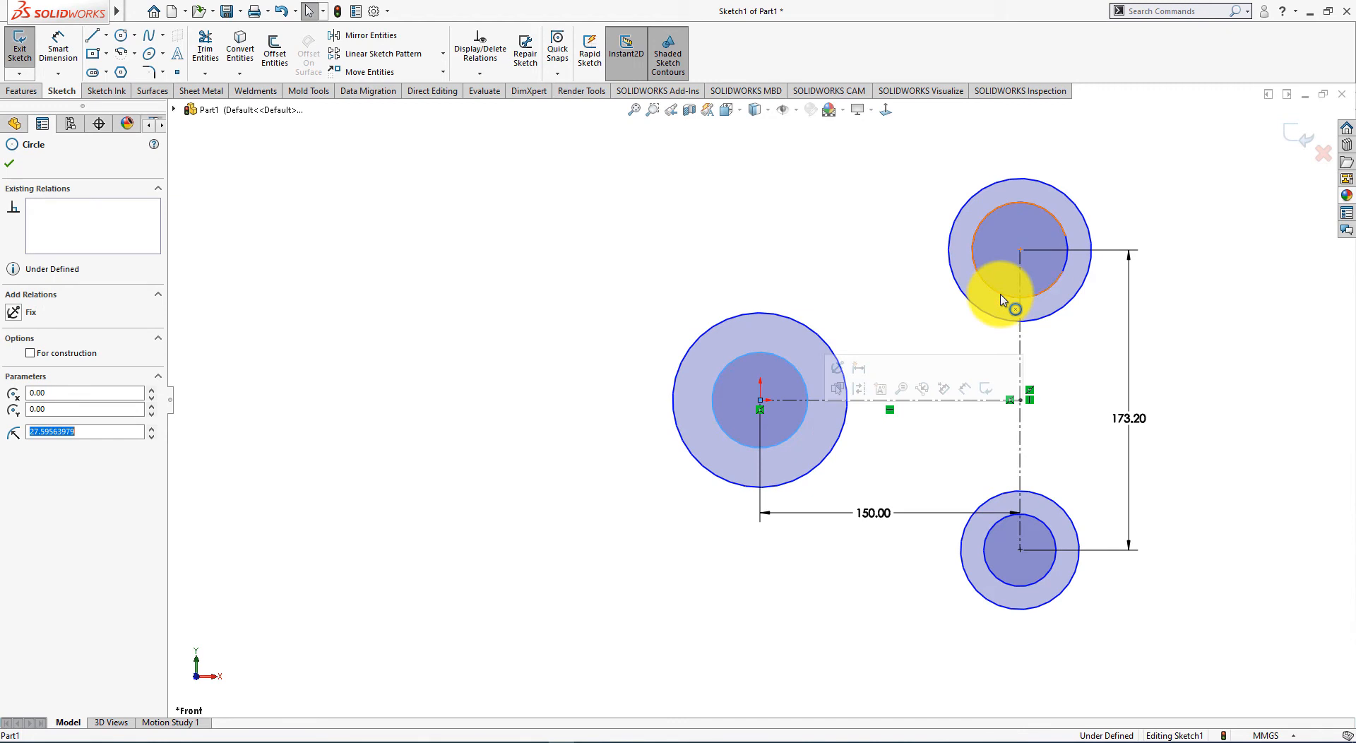
pyautogui.keyDown('ctrl'); pyautogui.click(1052, 542); pyautogui.keyUp('ctrl')
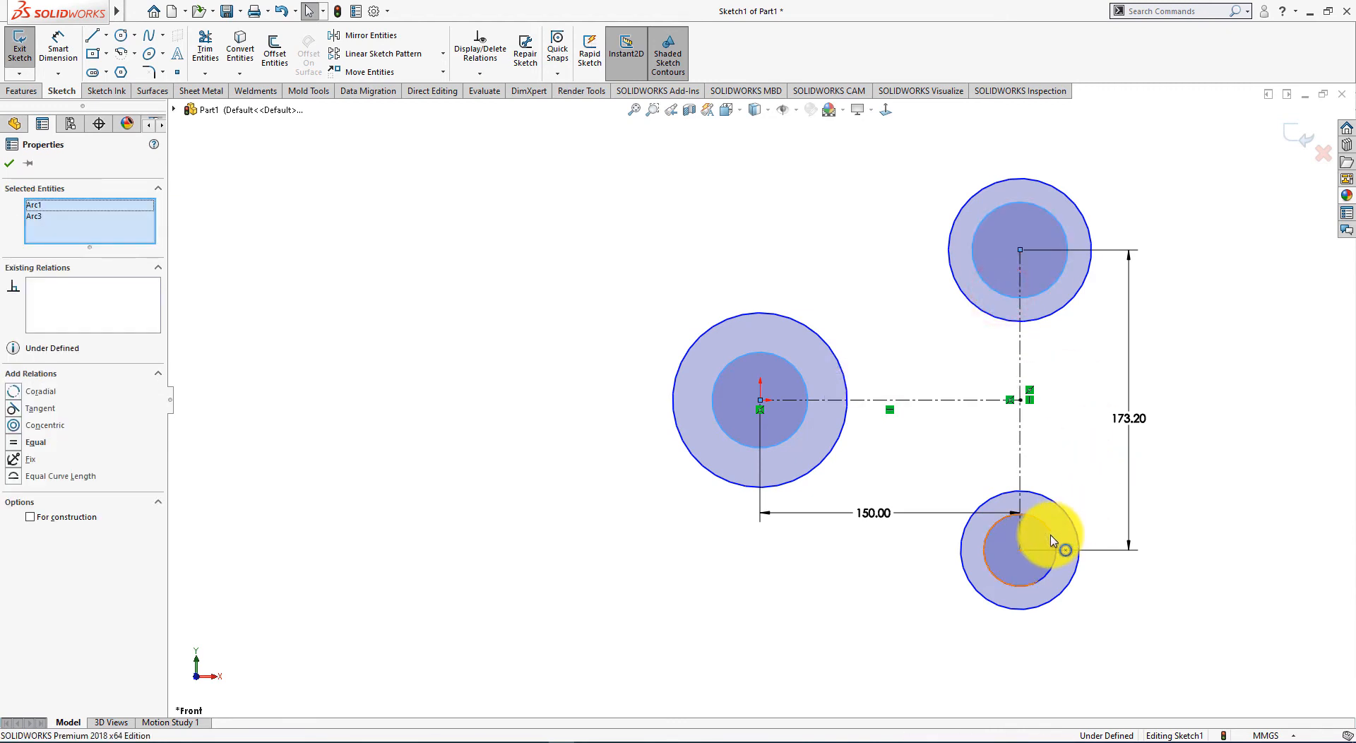
pyautogui.keyDown('ctrl'); pyautogui.click(1052, 541); pyautogui.keyUp('ctrl')
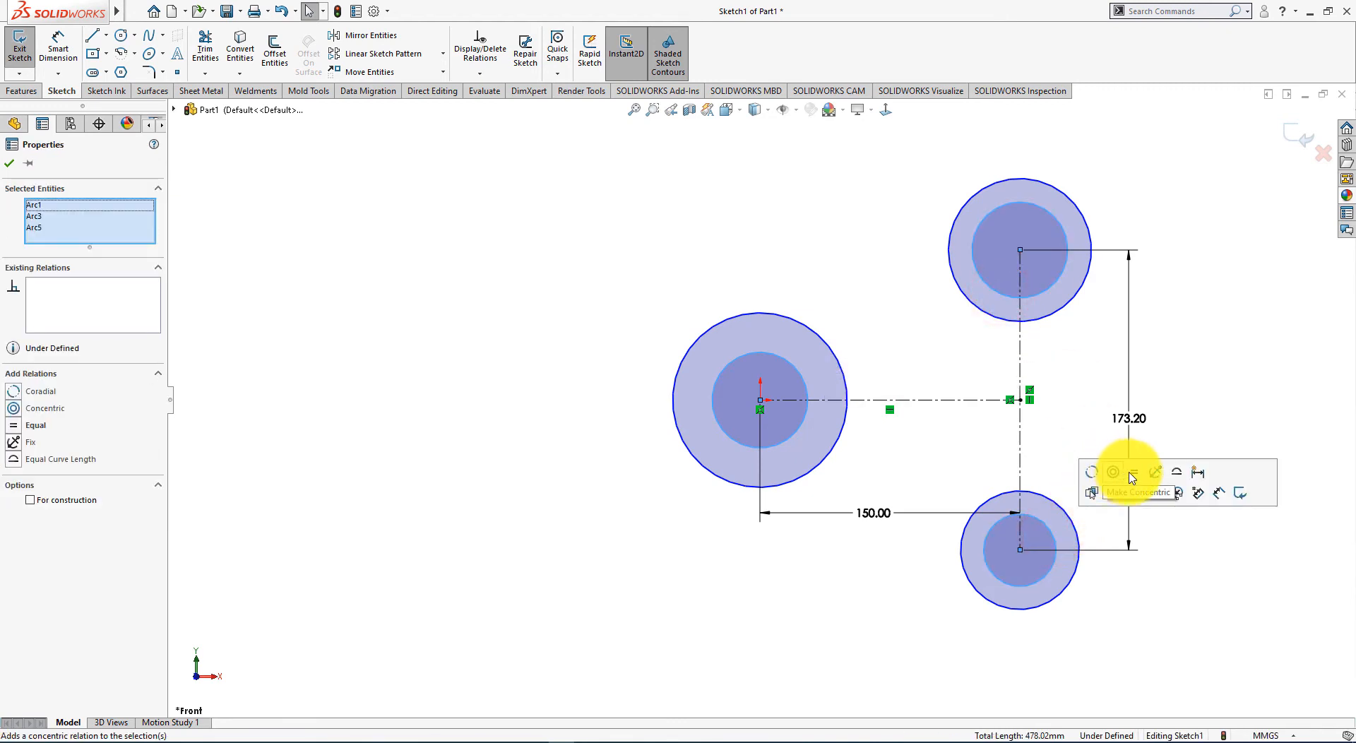
pyautogui.click(1136, 472)
pyautogui.click(1169, 610)
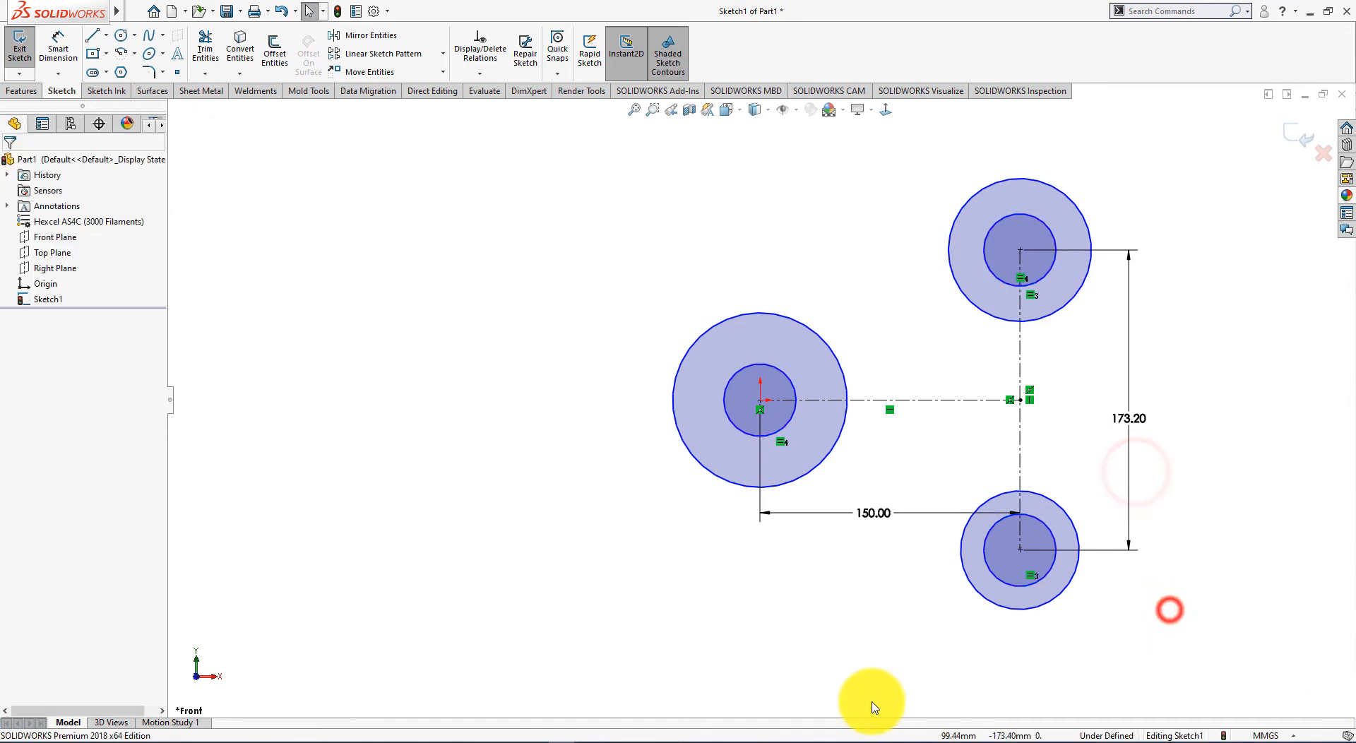
# Apply an Equal relation to the three outer circles
pyautogui.click(727, 485)
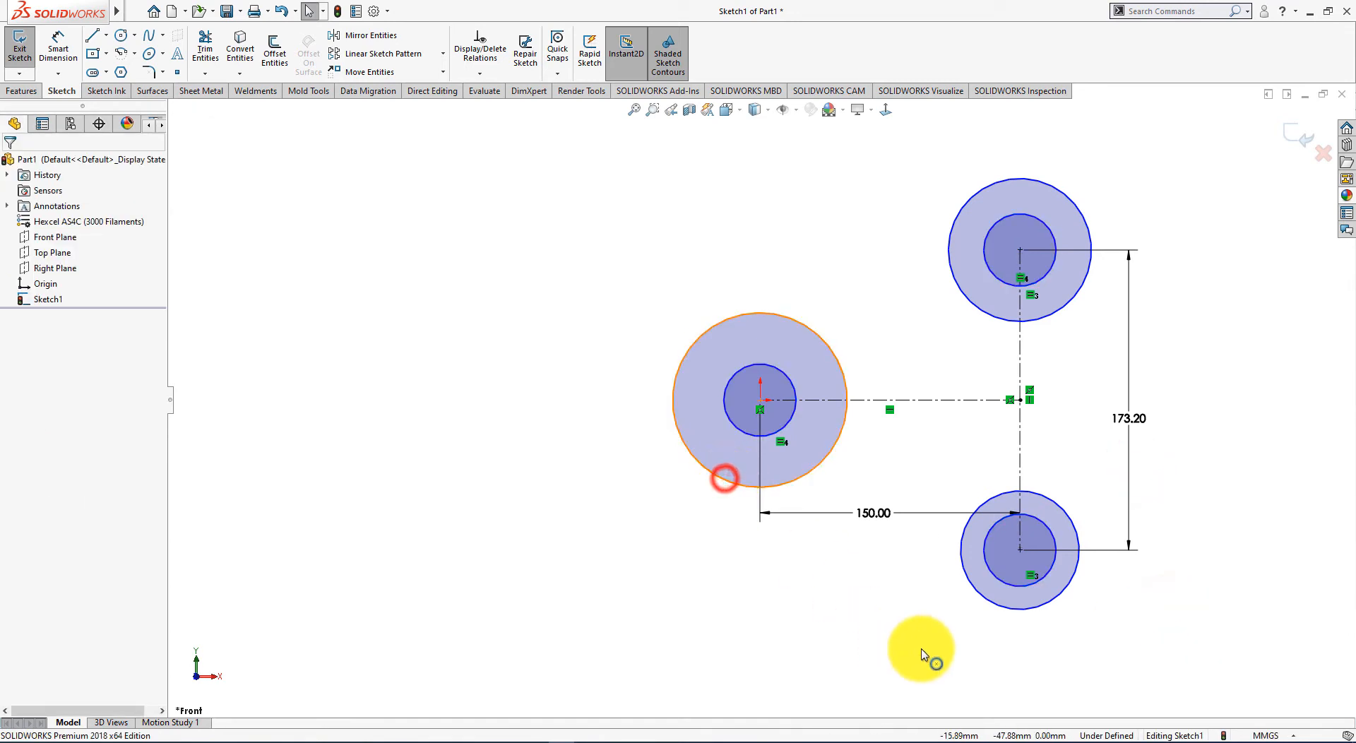
pyautogui.keyDown('ctrl'); pyautogui.click(1021, 610); pyautogui.keyUp('ctrl')
pyautogui.keyDown('ctrl'); pyautogui.click(1064, 310); pyautogui.keyUp('ctrl')
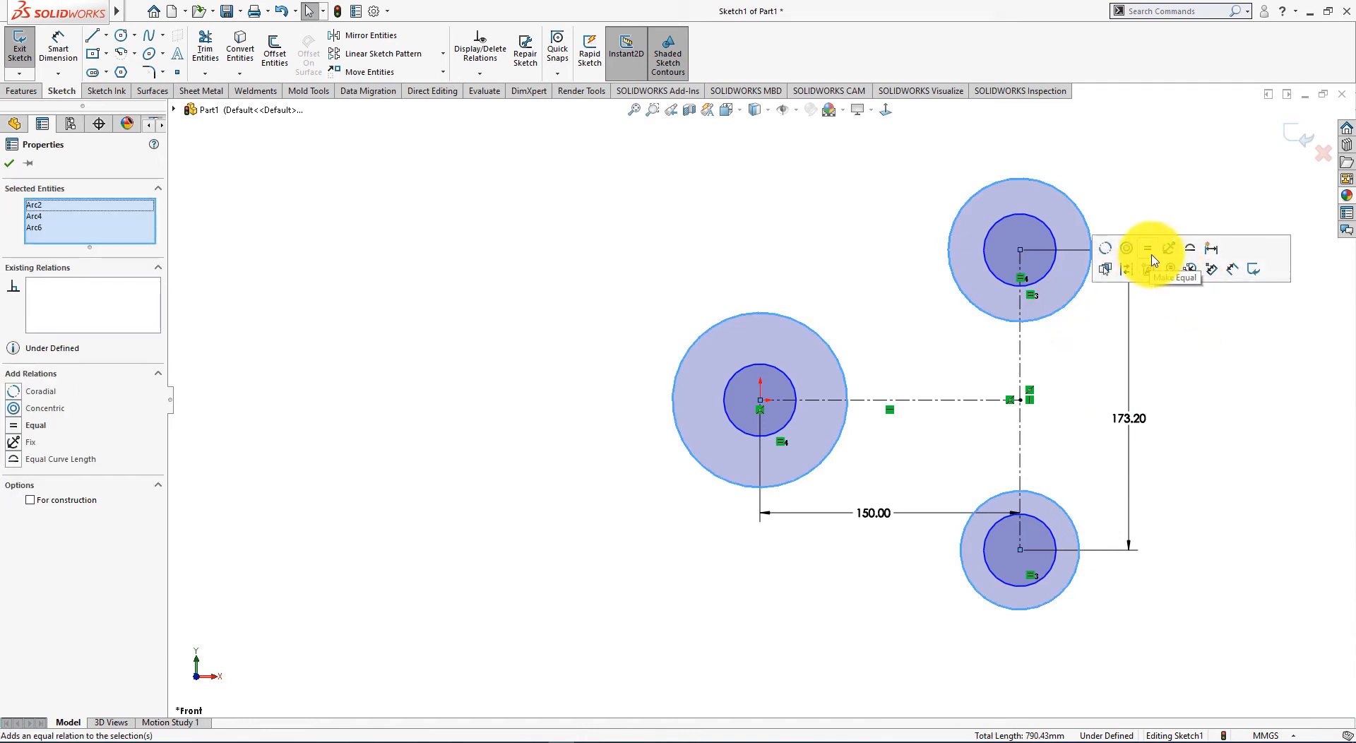
pyautogui.click(1150, 249)
pyautogui.click(1229, 433)
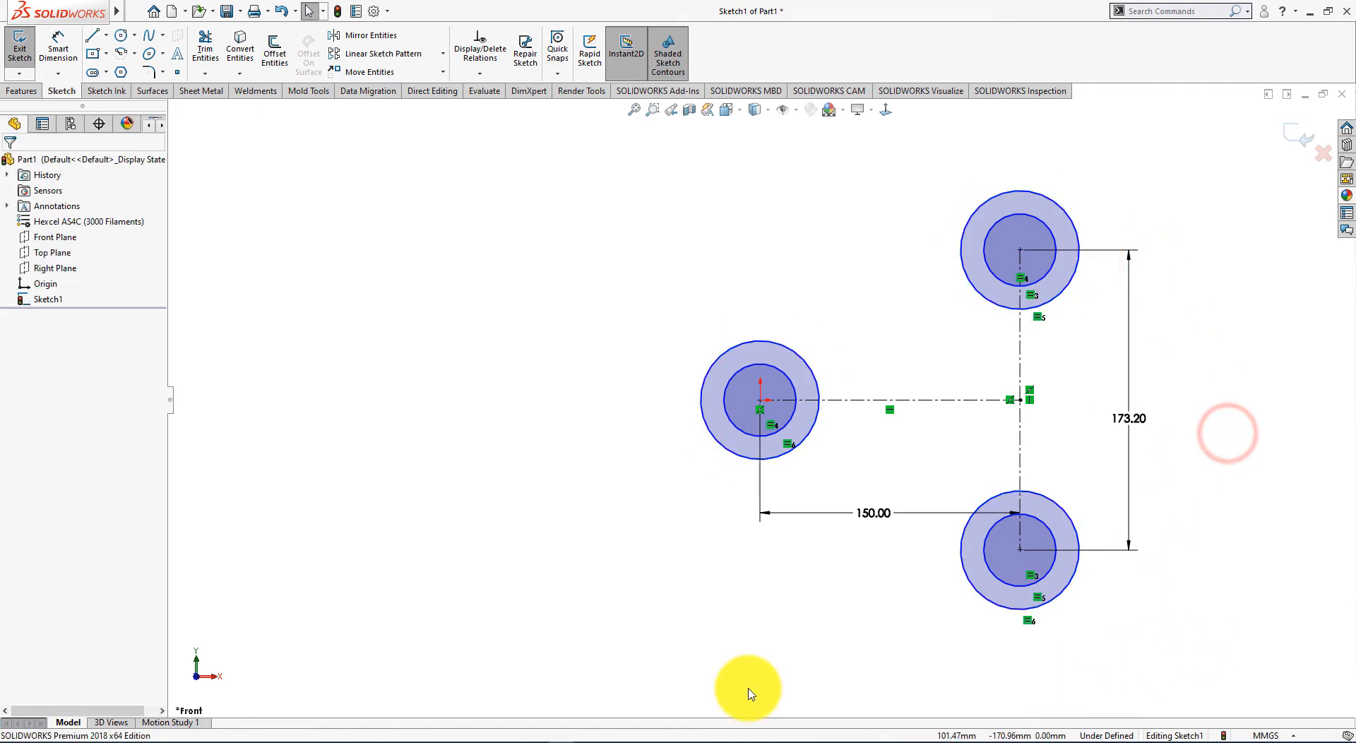
# Dimension the diameter of the outer circle at the origin to 80 mm, checking the ring diameter in the reference drawing
pyautogui.click(60, 51)
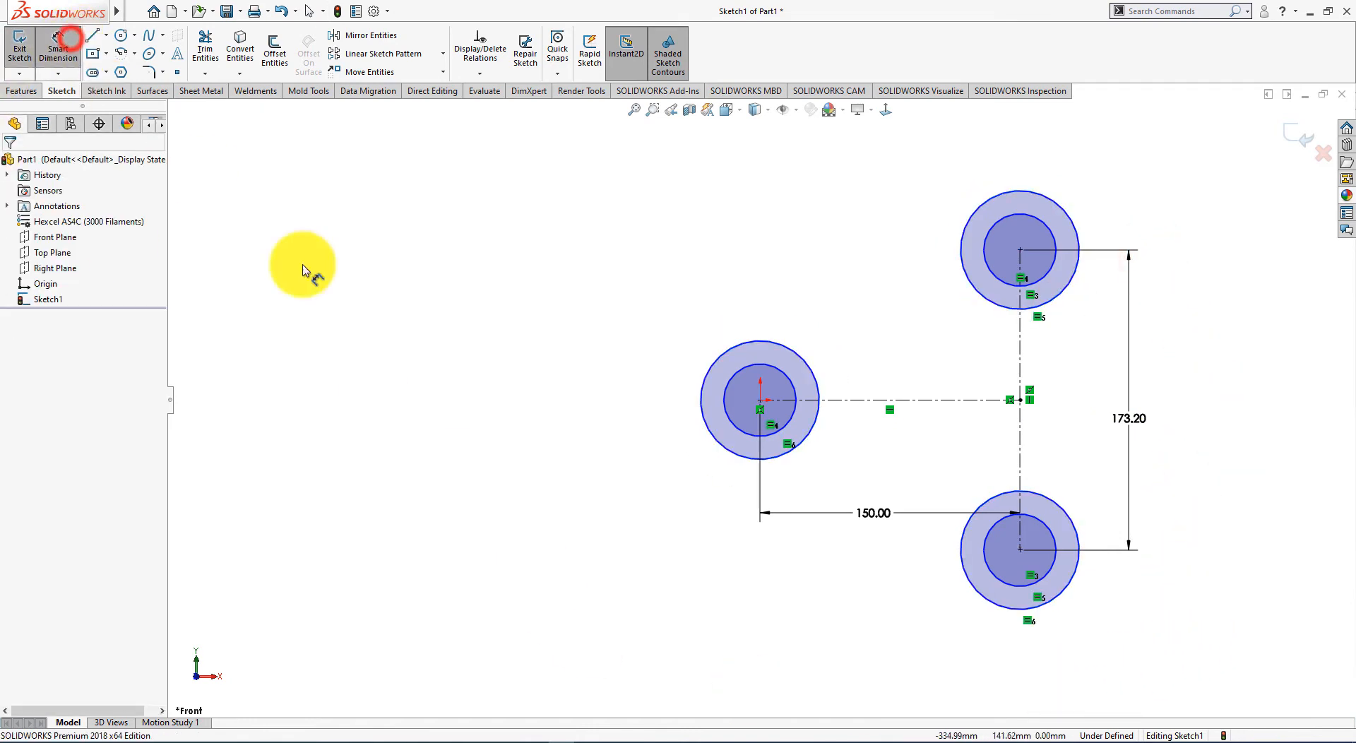
pyautogui.click(709, 427)
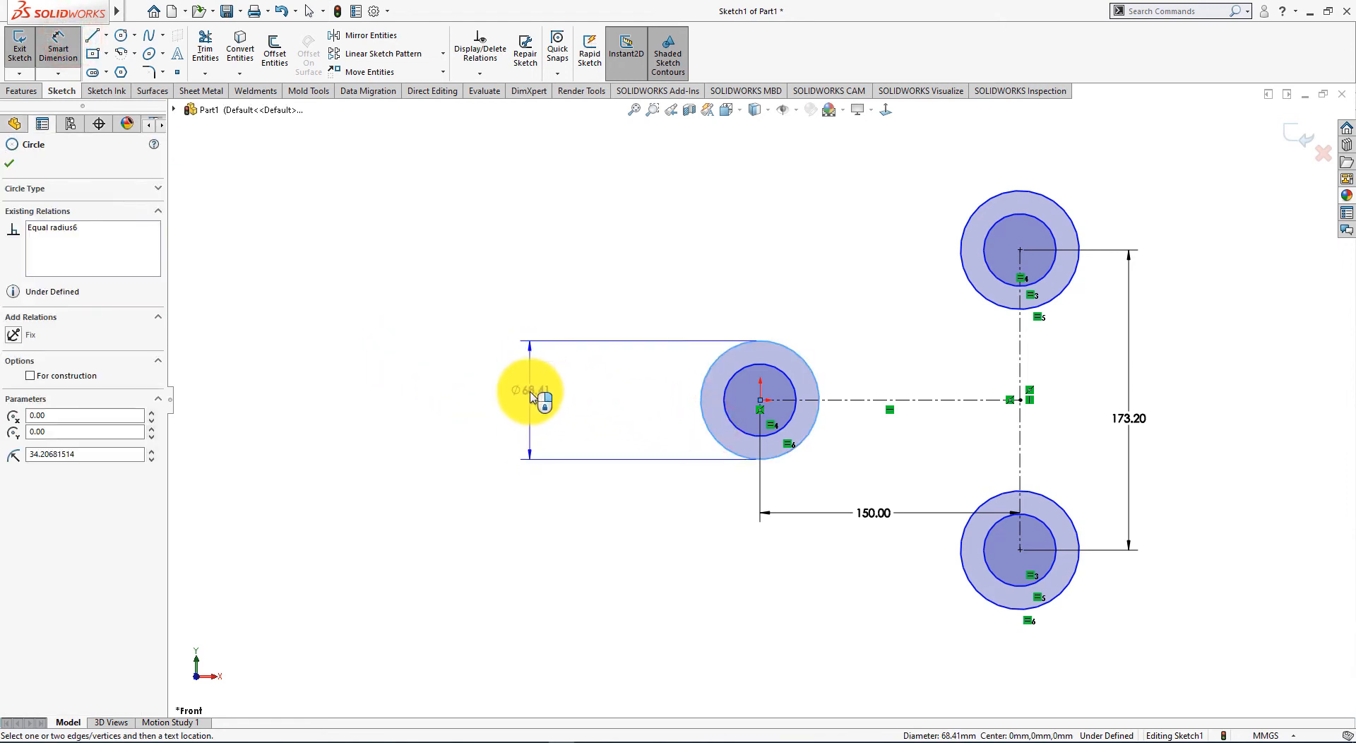
pyautogui.click(535, 394)
pyautogui.hotkey('alt', 'Tab')
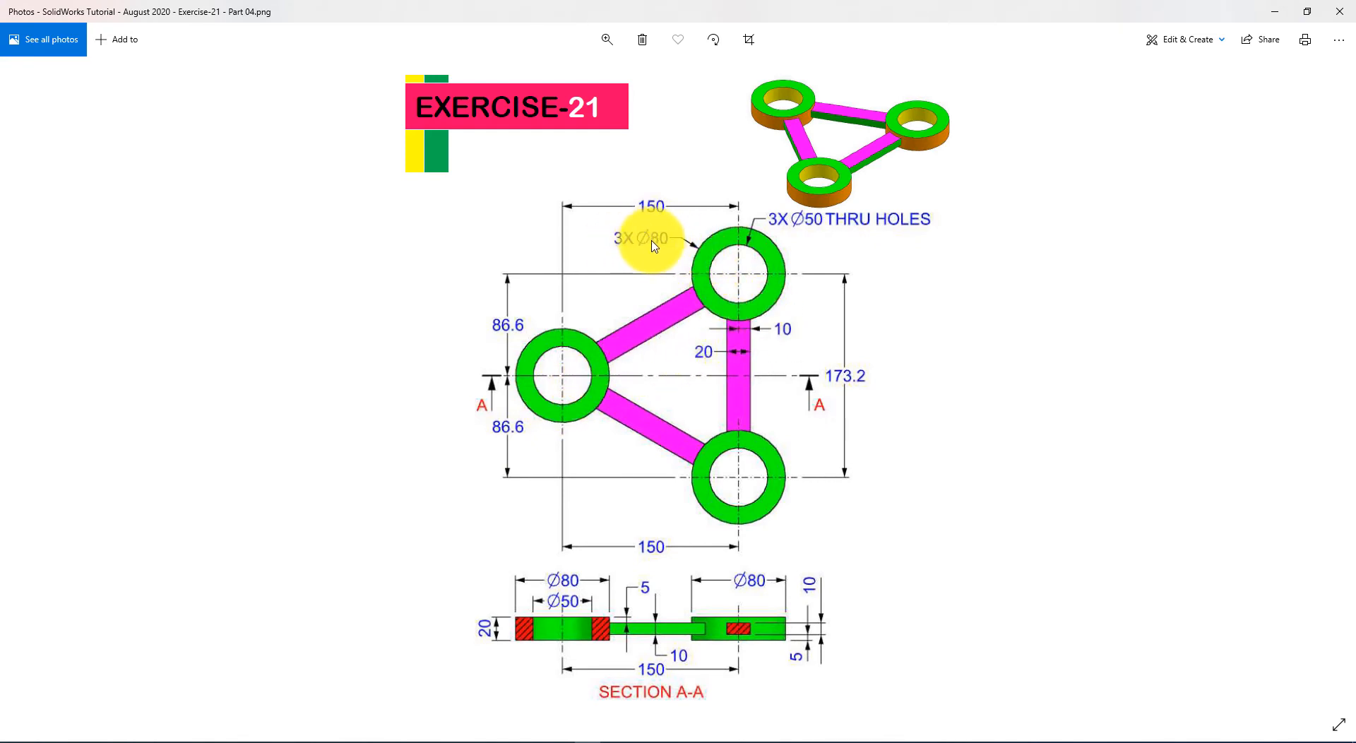
pyautogui.hotkey('alt', 'Tab')
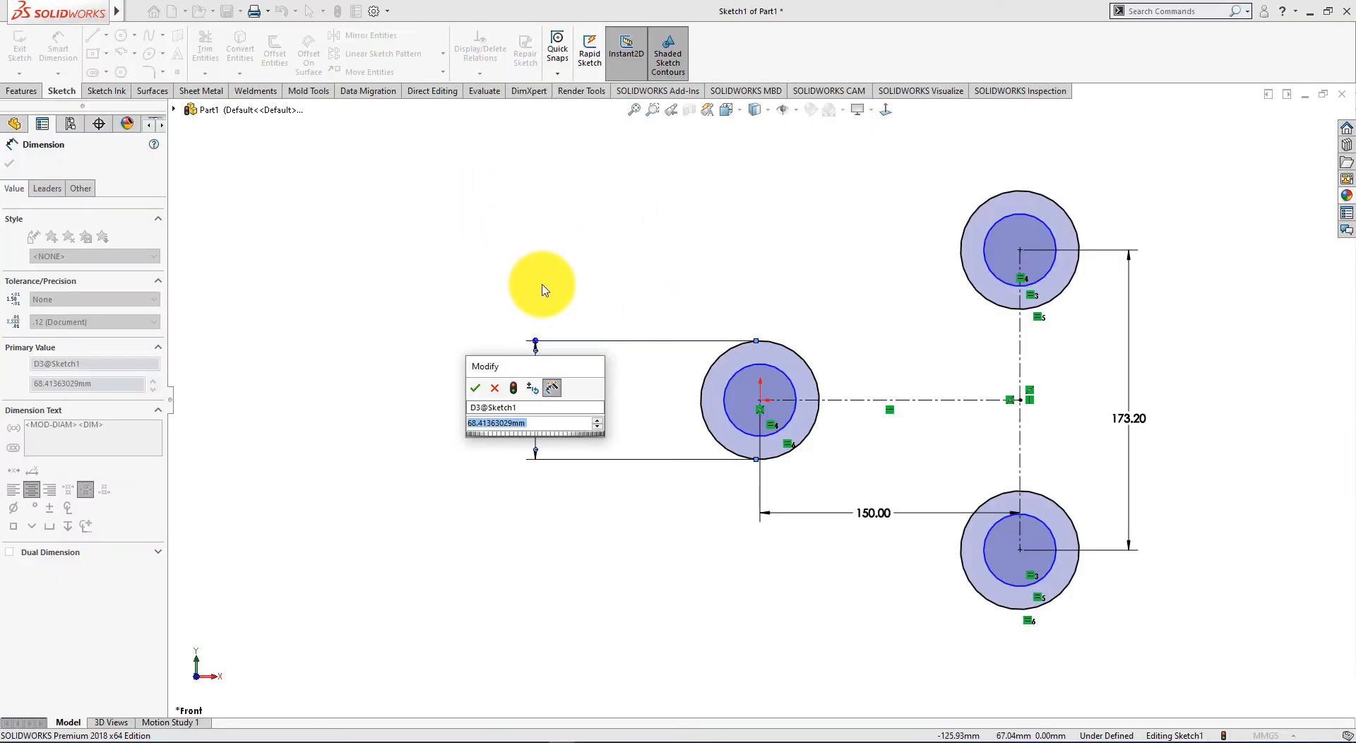
pyautogui.press('Return')
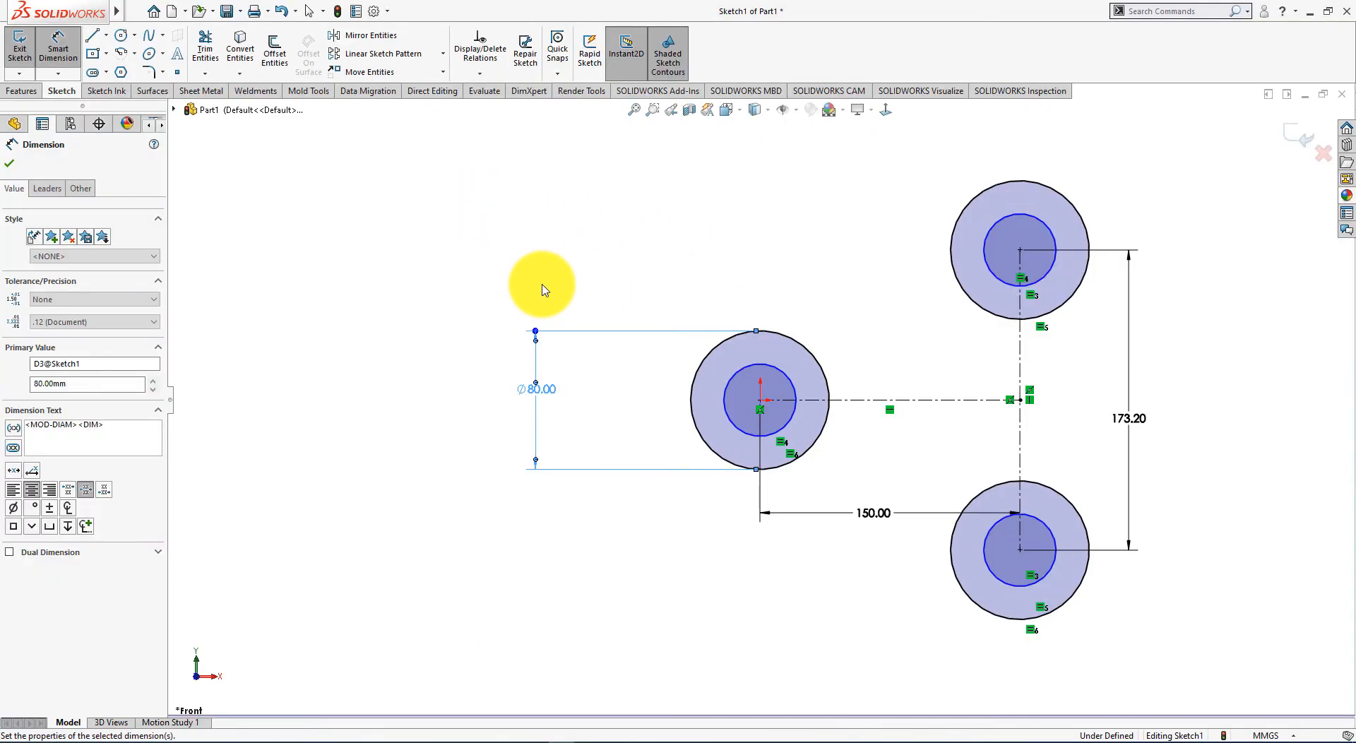
# Dimension the diameter of the inner circle at the origin to 50 mm, checking the hole diameter in the reference drawing
pyautogui.click(786, 379)
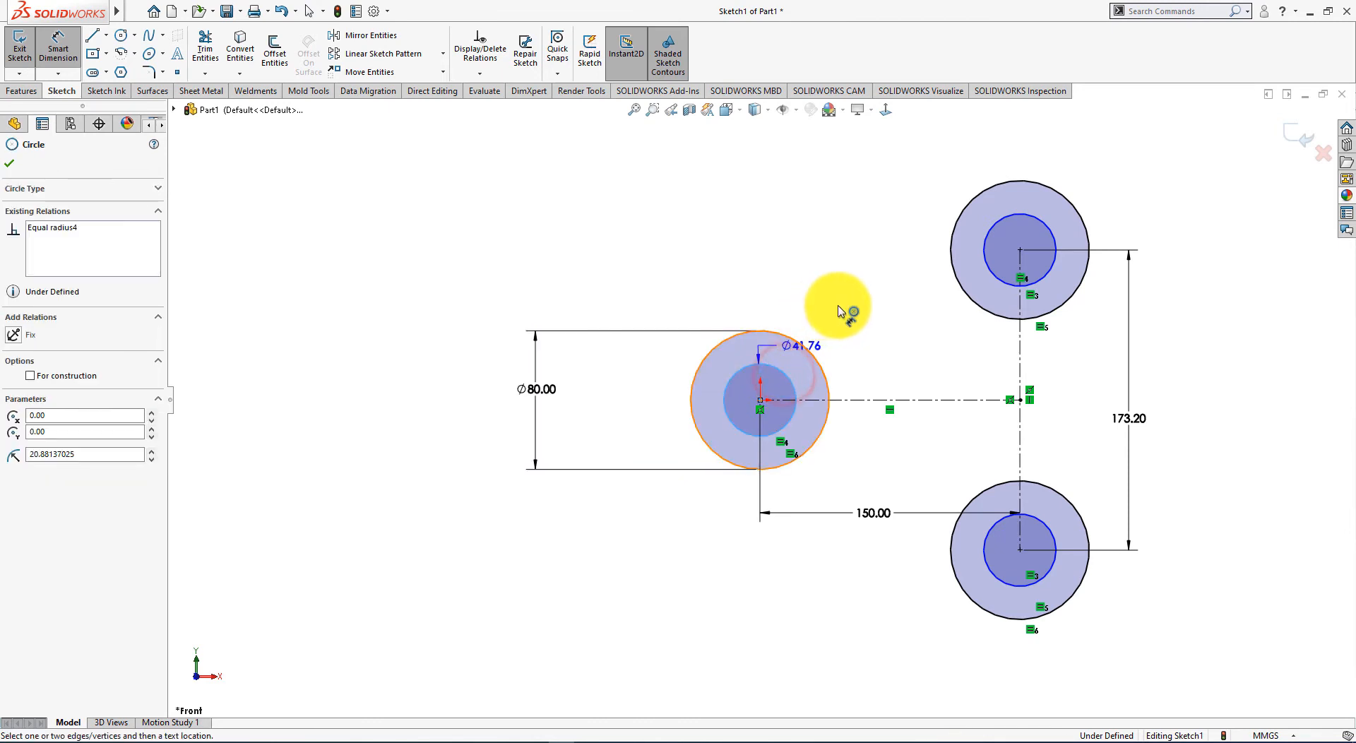
pyautogui.click(862, 309)
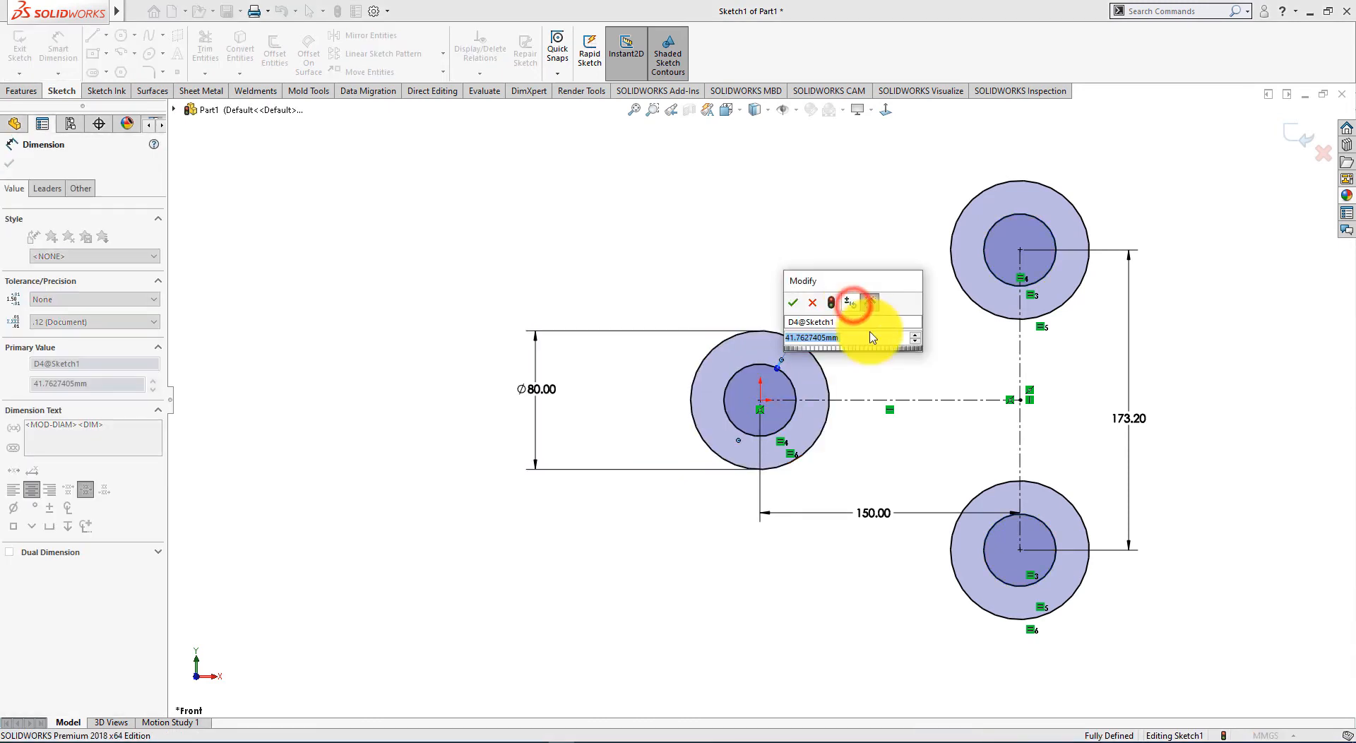
pyautogui.hotkey('alt', 'Tab')
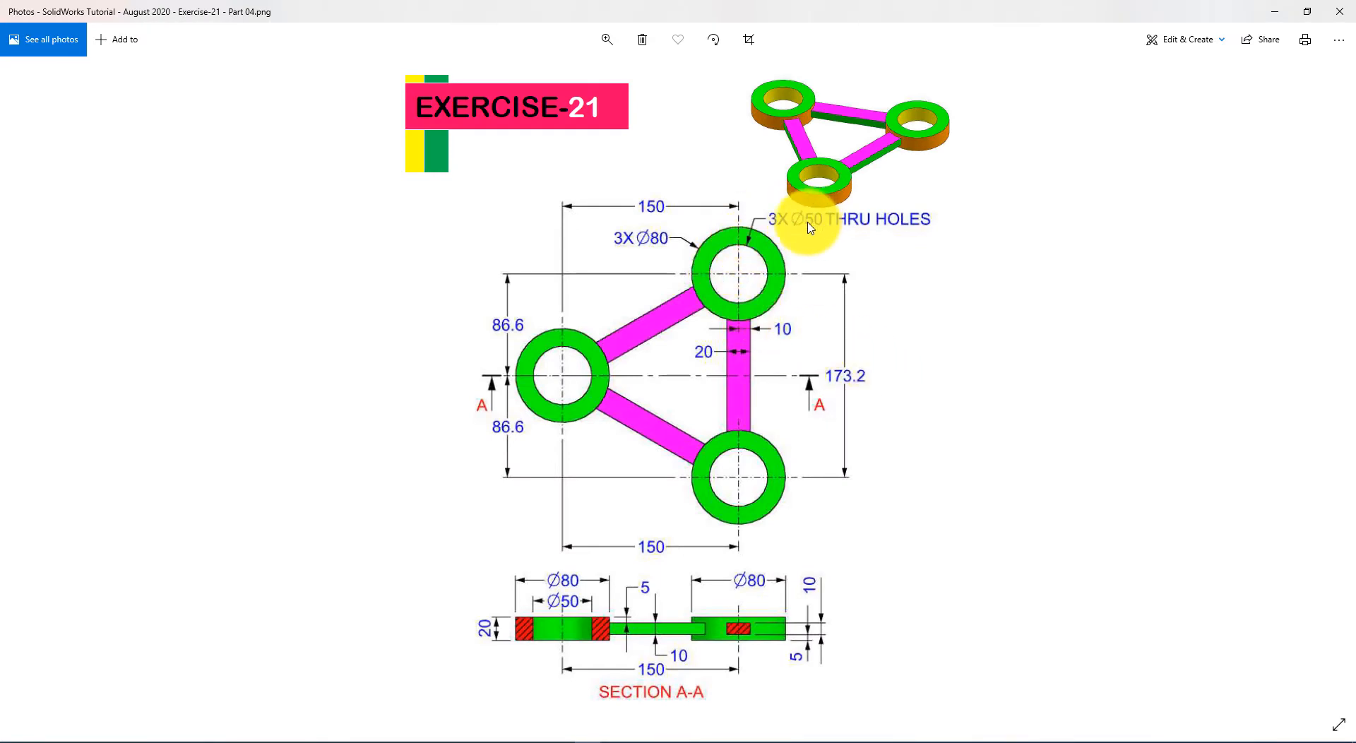
pyautogui.hotkey('alt', 'Tab')
pyautogui.write('50')
pyautogui.press('Return')
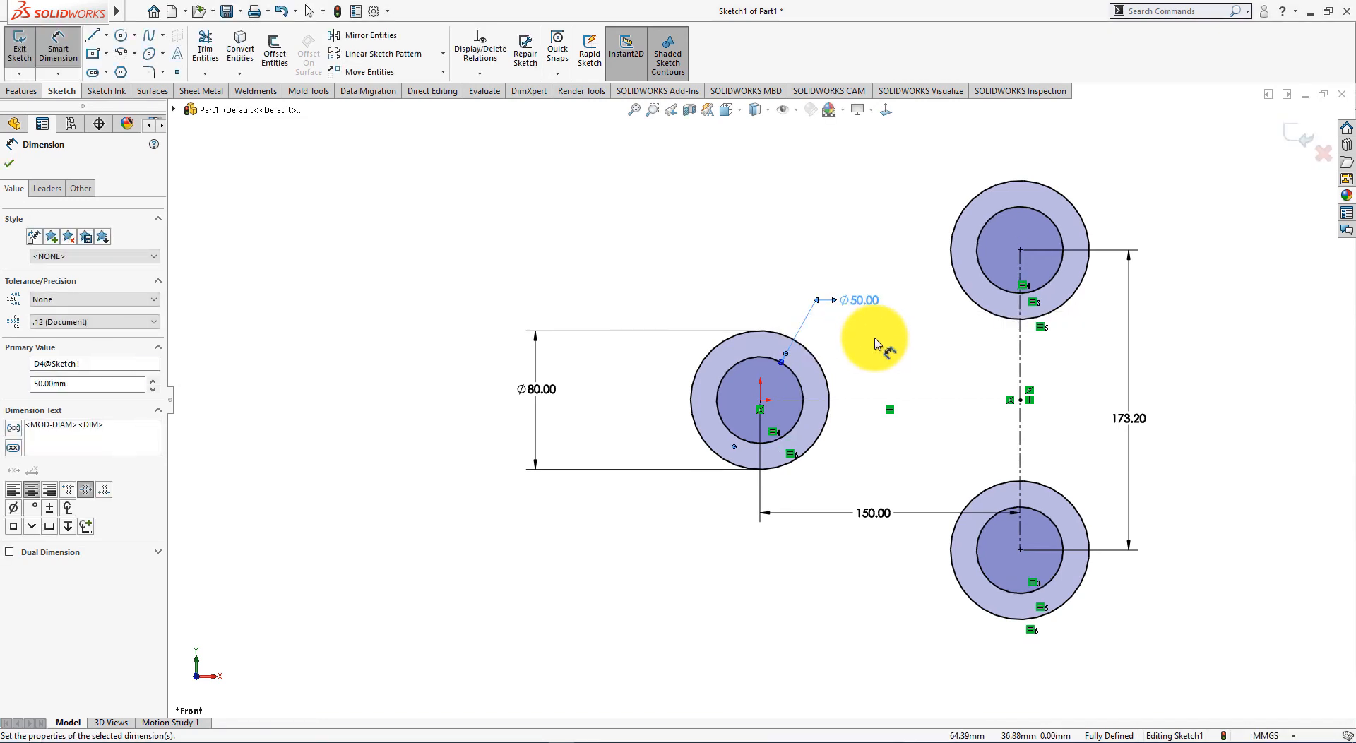
# Check the reference drawing and start an Extruded Boss/Base from the ring sketch with a Mid Plane end condition
pyautogui.hotkey('alt', 'Tab')
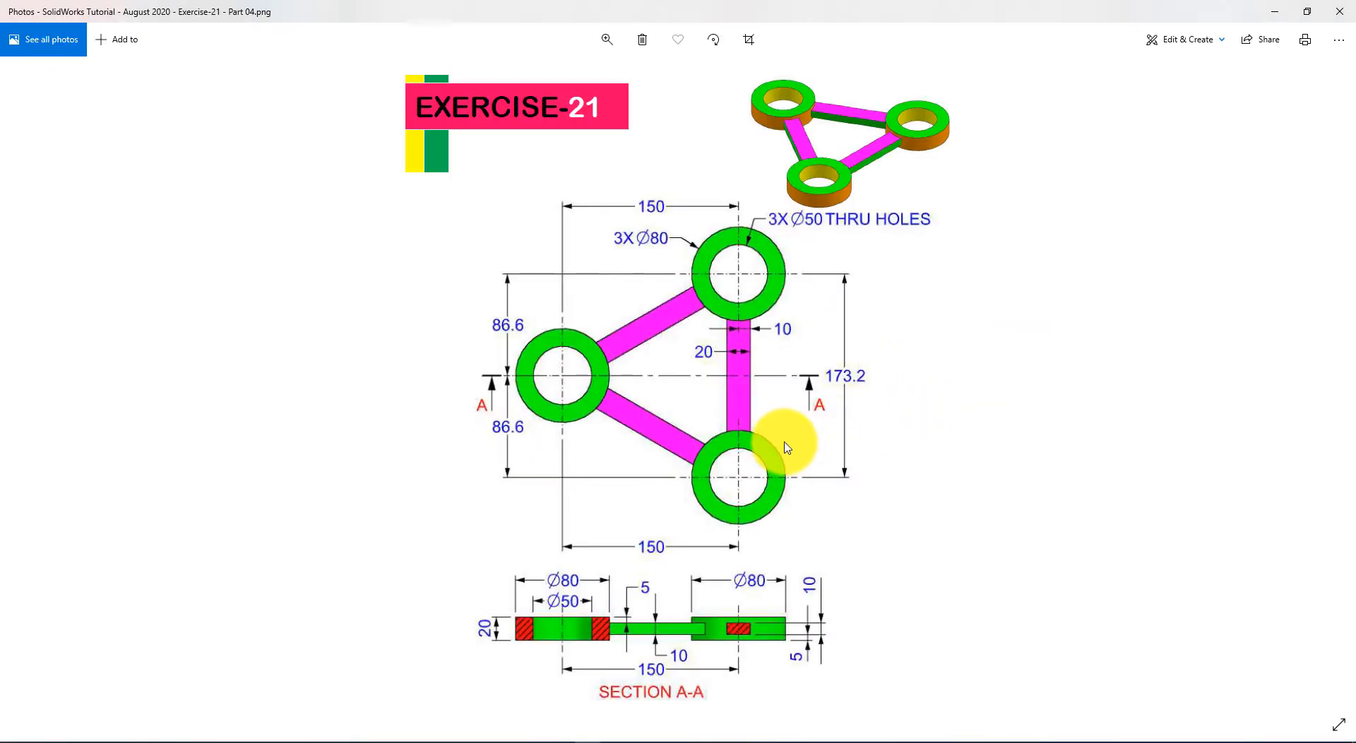
pyautogui.hotkey('alt', 'Tab')
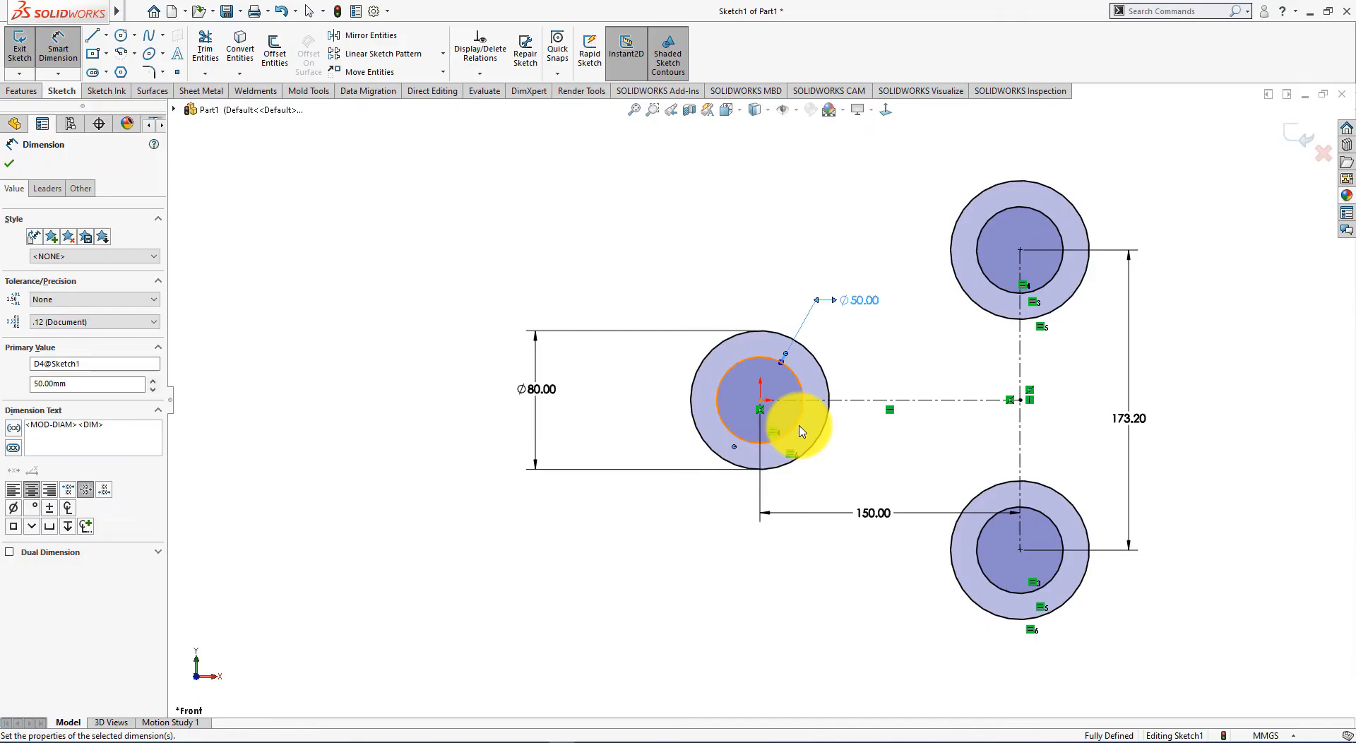
pyautogui.click(34, 92)
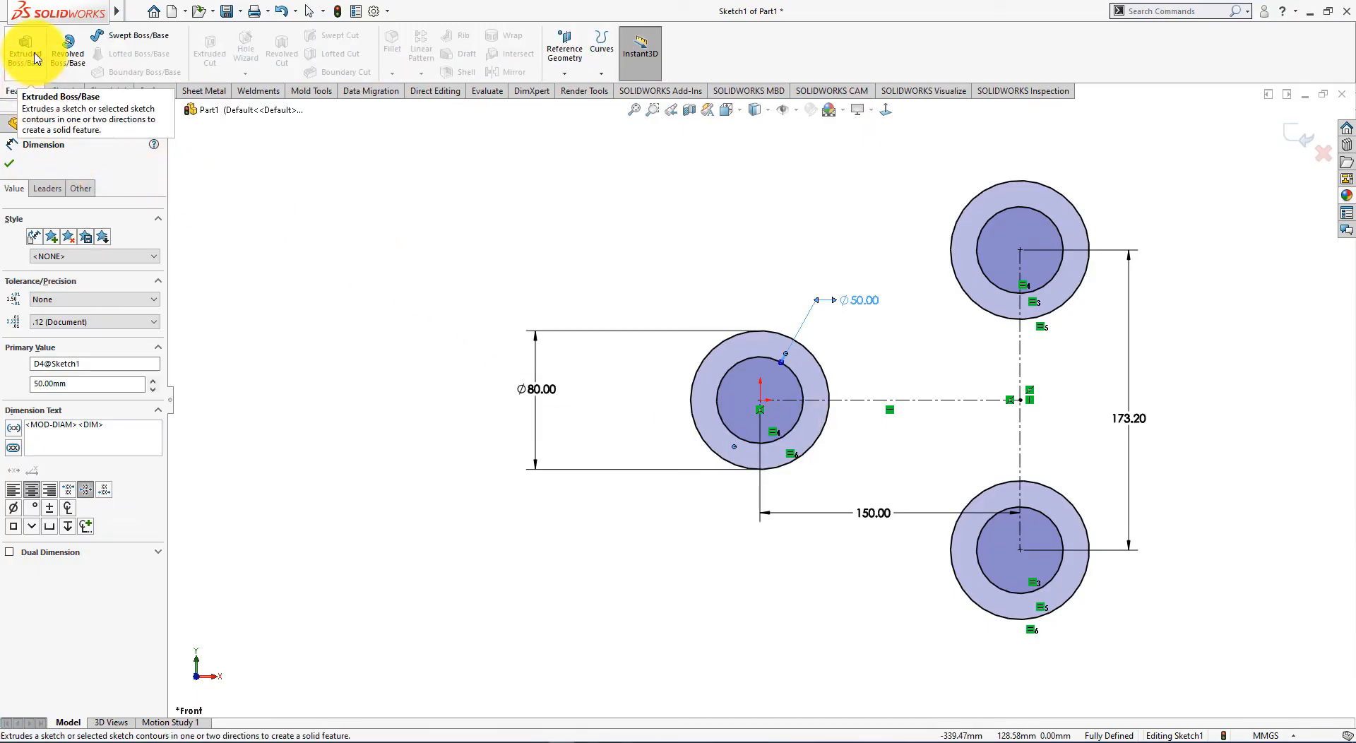
pyautogui.click(34, 57)
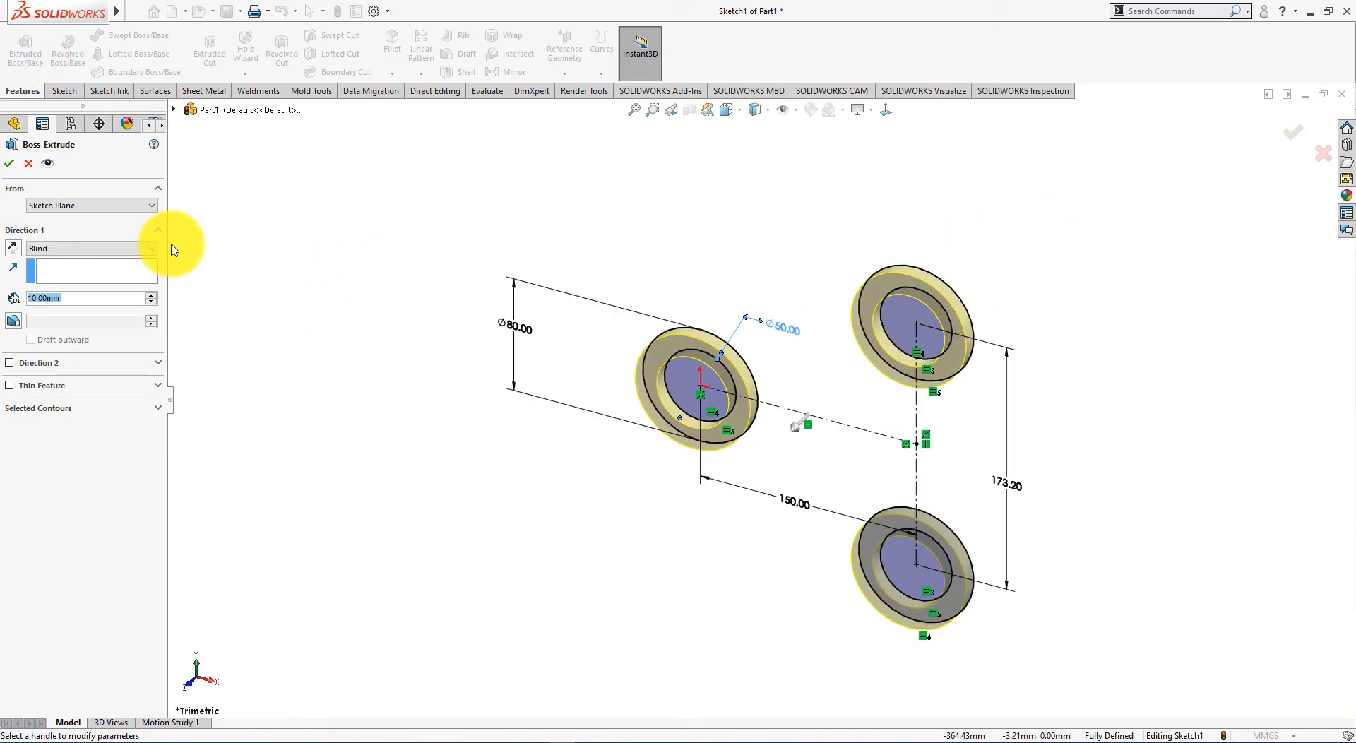
pyautogui.click(120, 205)
pyautogui.click(232, 221)
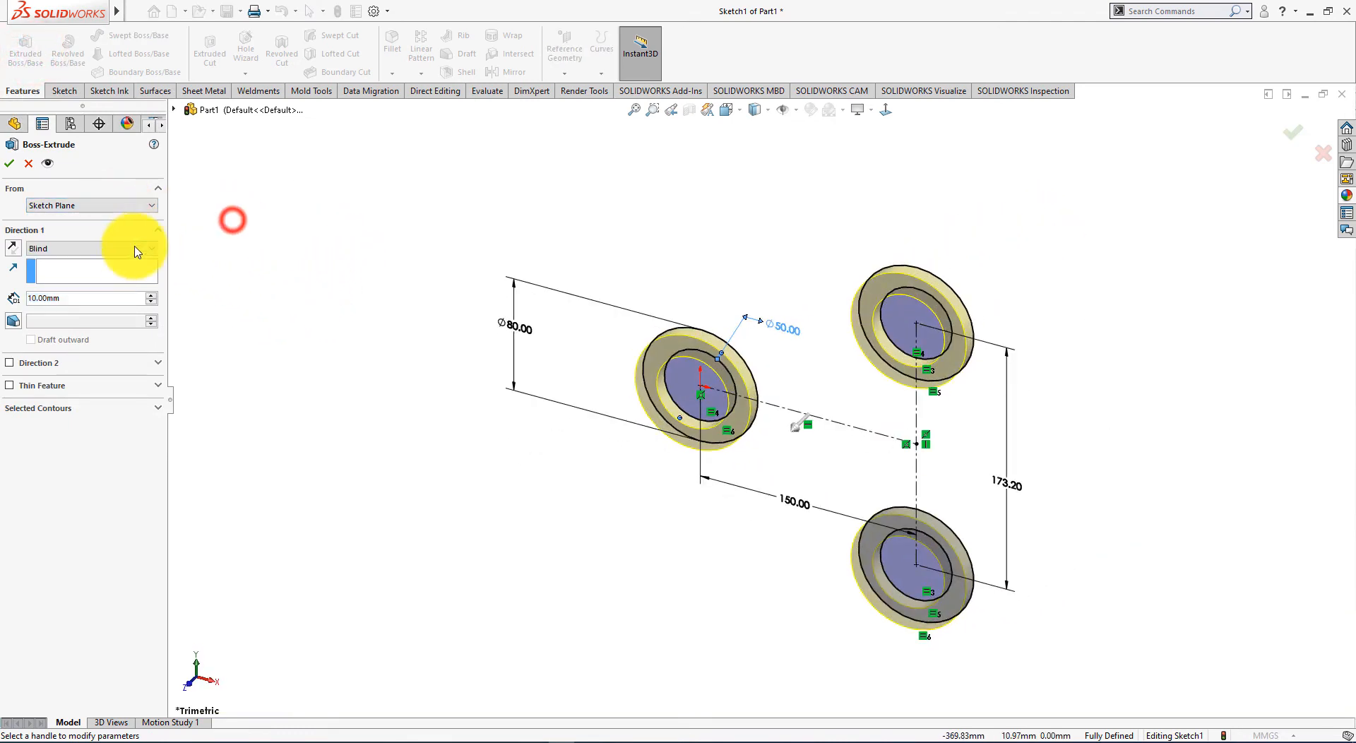
pyautogui.click(123, 248)
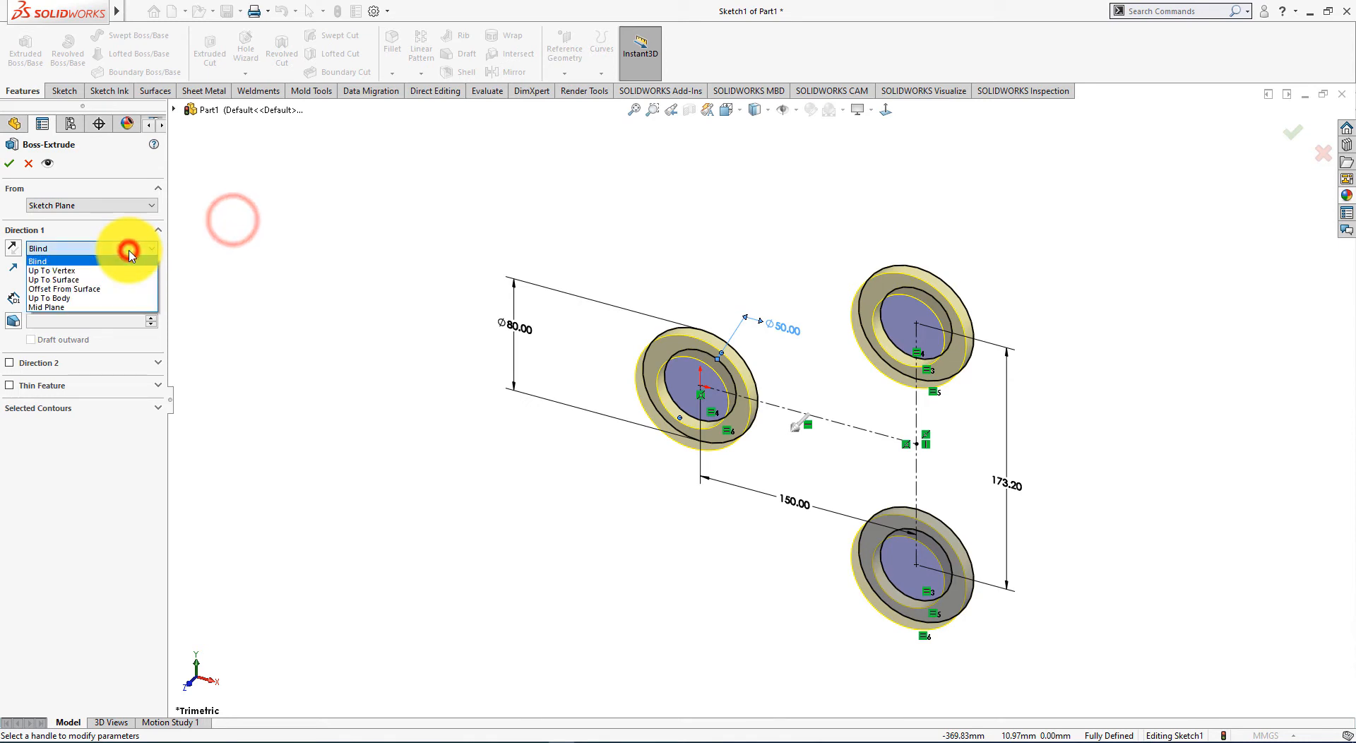
pyautogui.click(113, 308)
# Set the extrusion depth to 20 mm per the section view in the reference drawing and create the three rings
pyautogui.hotkey('alt', 'Tab')
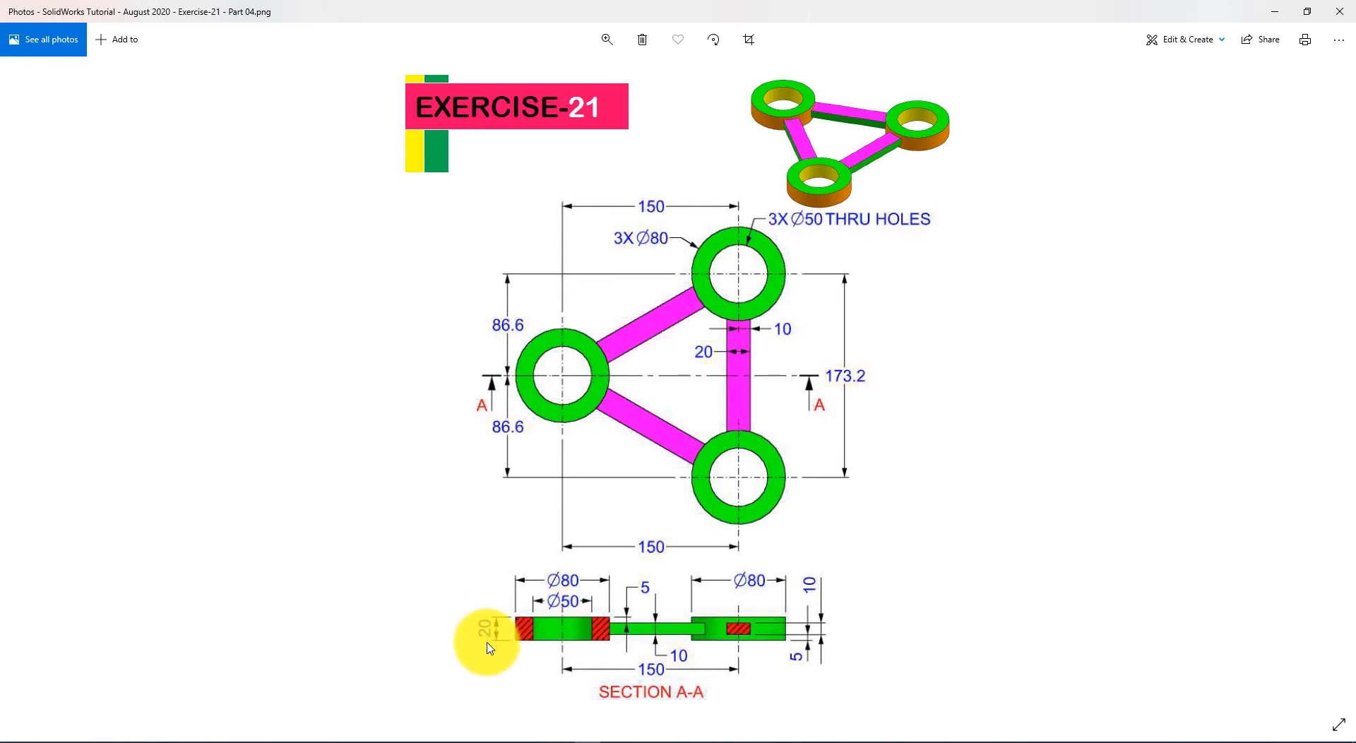
pyautogui.hotkey('alt', 'Tab')
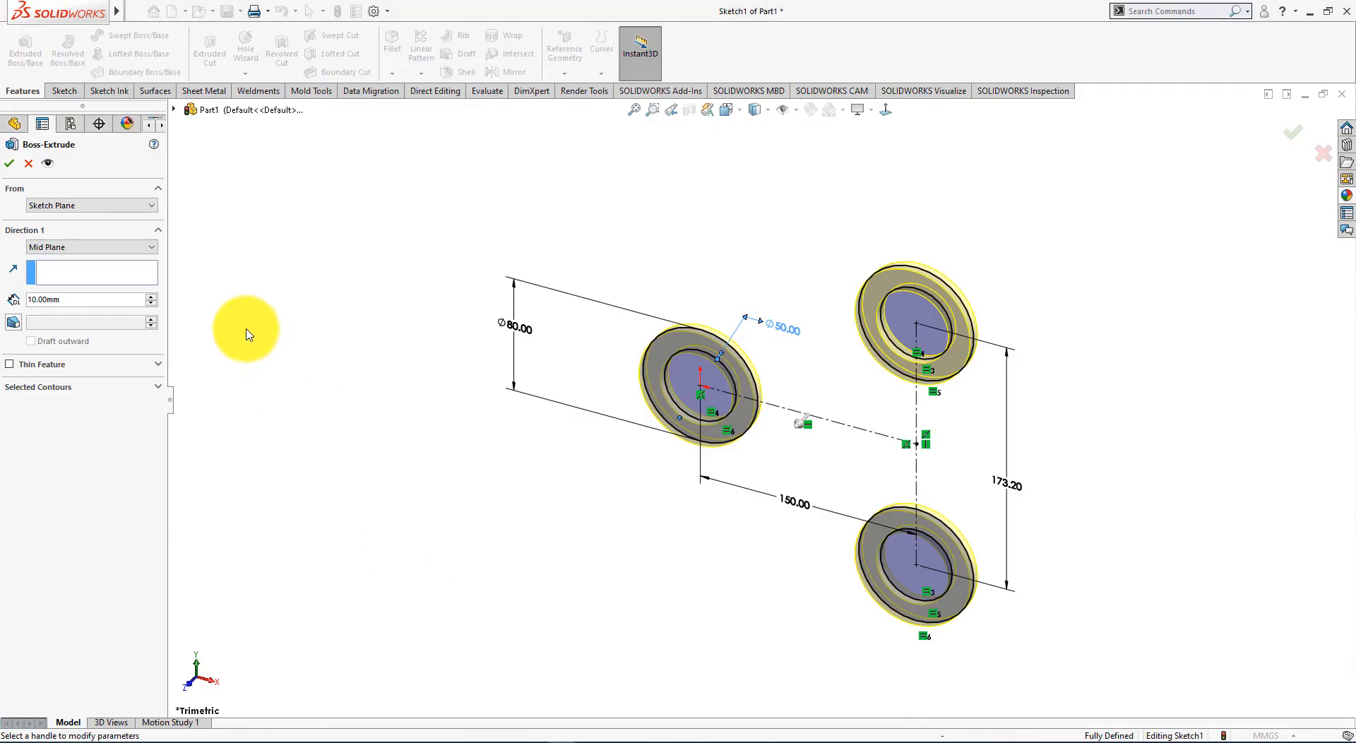
pyautogui.doubleClick(66, 299)
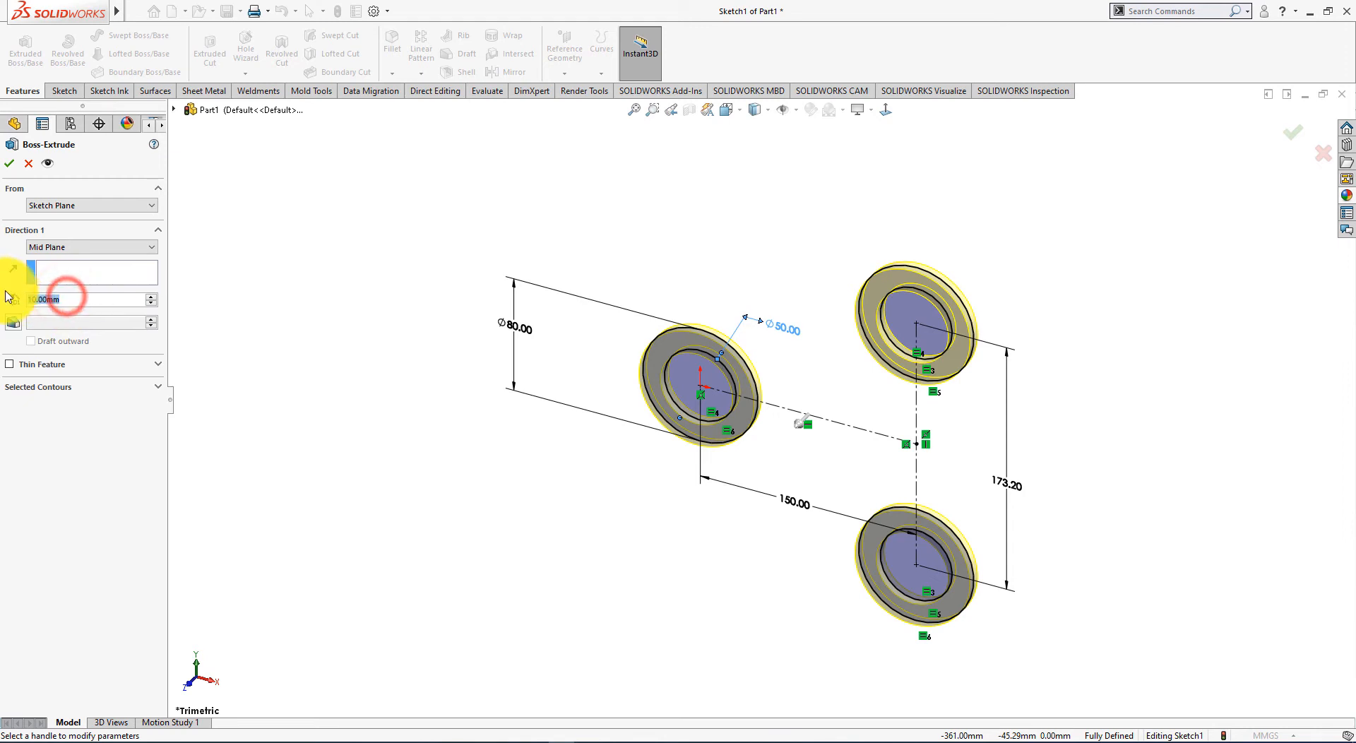
pyautogui.write('20')
pyautogui.press('Return')
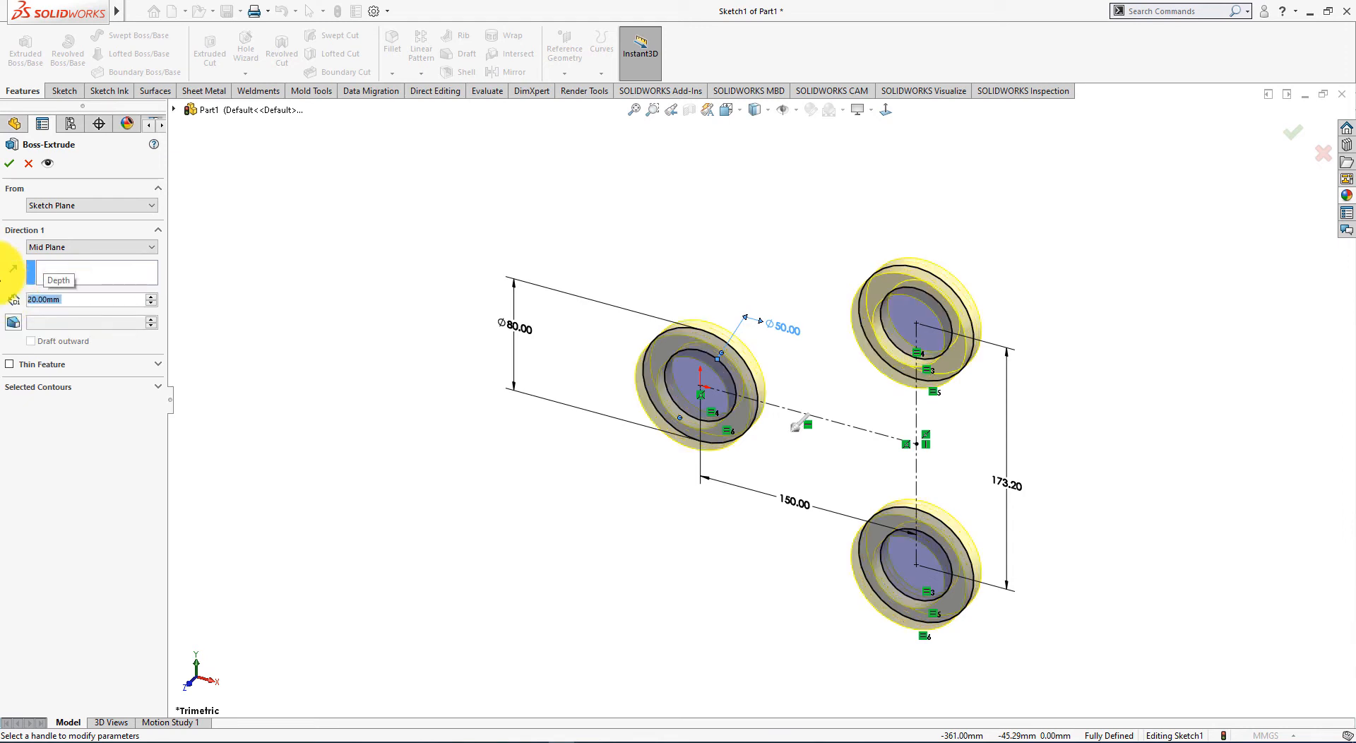
pyautogui.click(10, 163)
# Check the arms in the reference drawing and start a new sketch on the Front Plane
pyautogui.moveTo(303, 272); pyautogui.dragTo(412, 303, button='middle')
pyautogui.press('space')
pyautogui.click(121, 54)
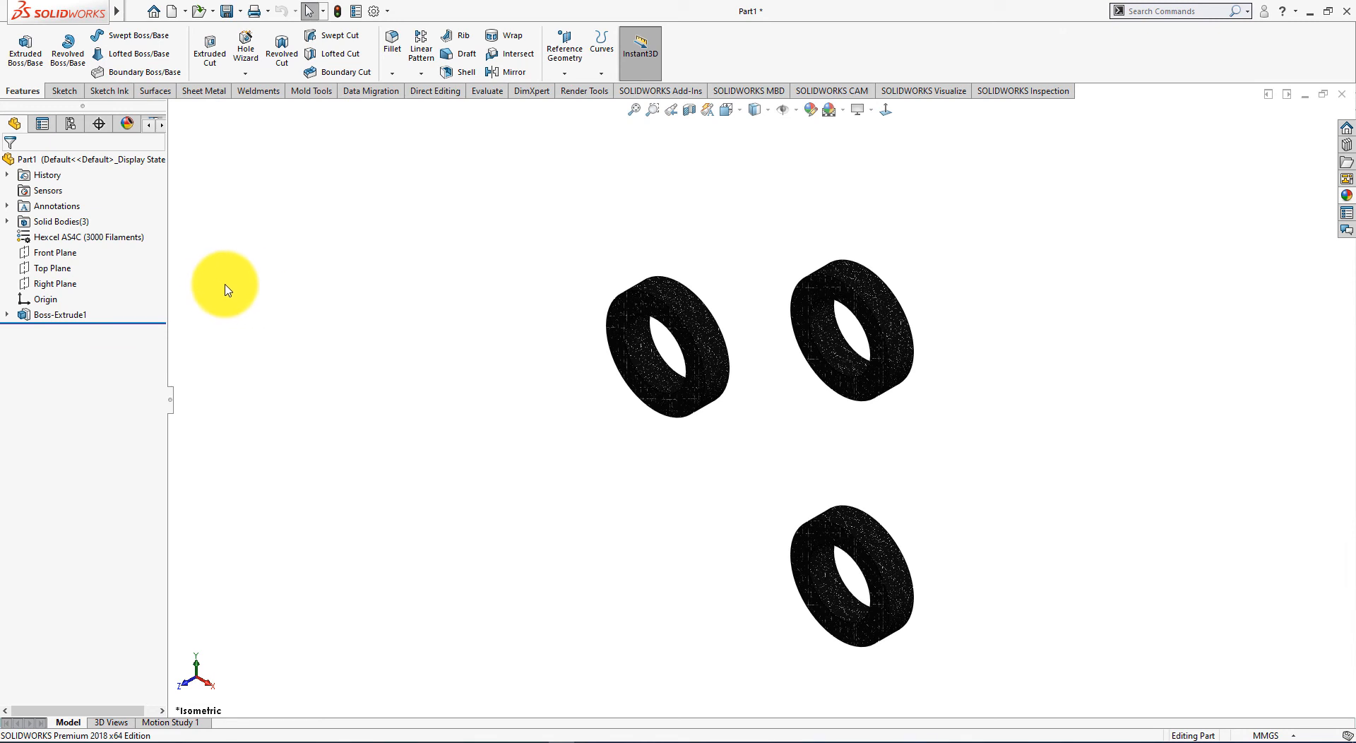
pyautogui.hotkey('alt', 'Tab')
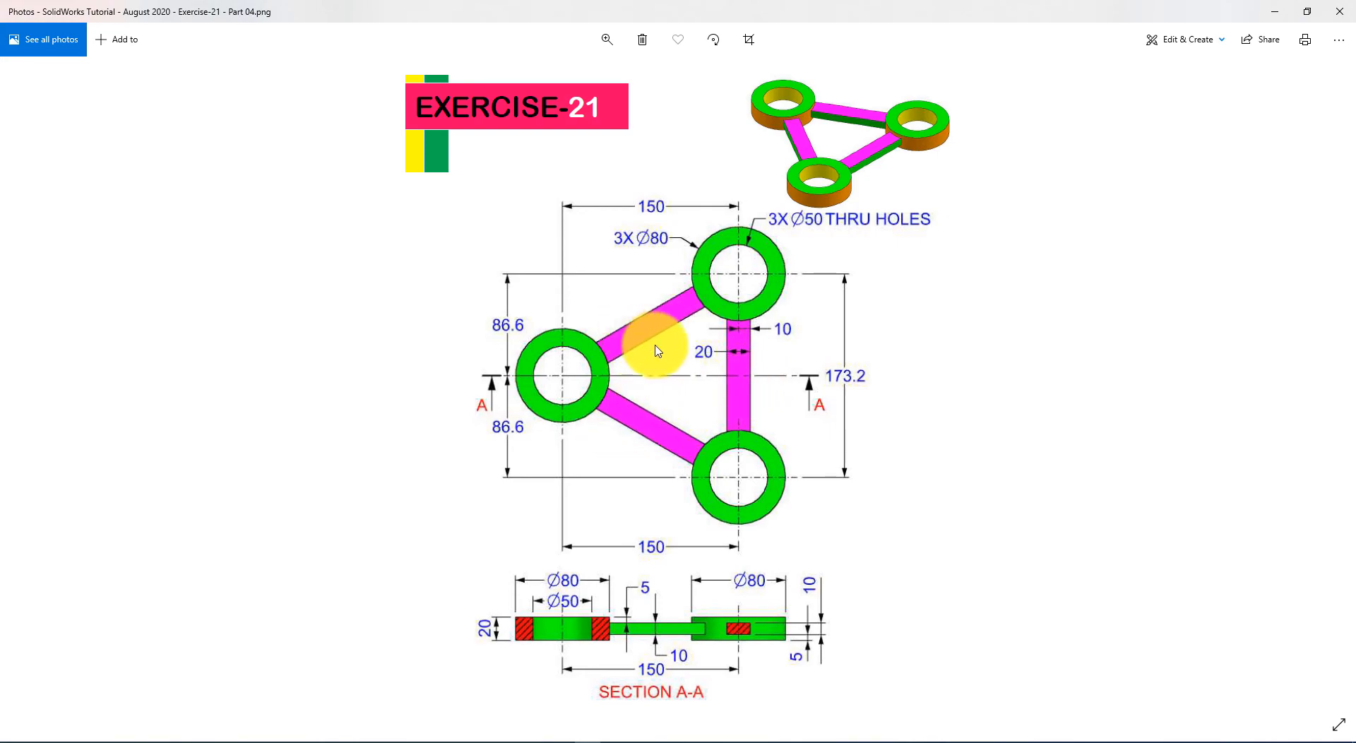
pyautogui.hotkey('alt', 'Tab')
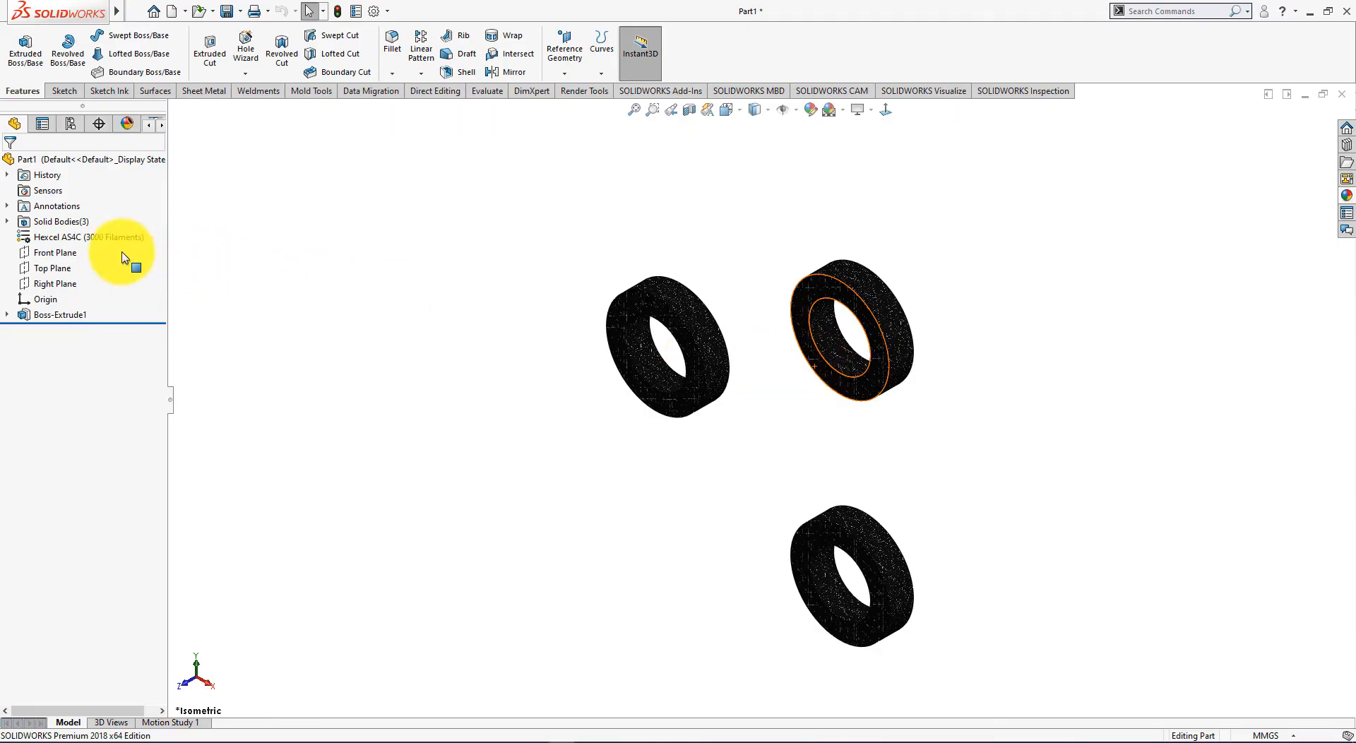
pyautogui.click(63, 252)
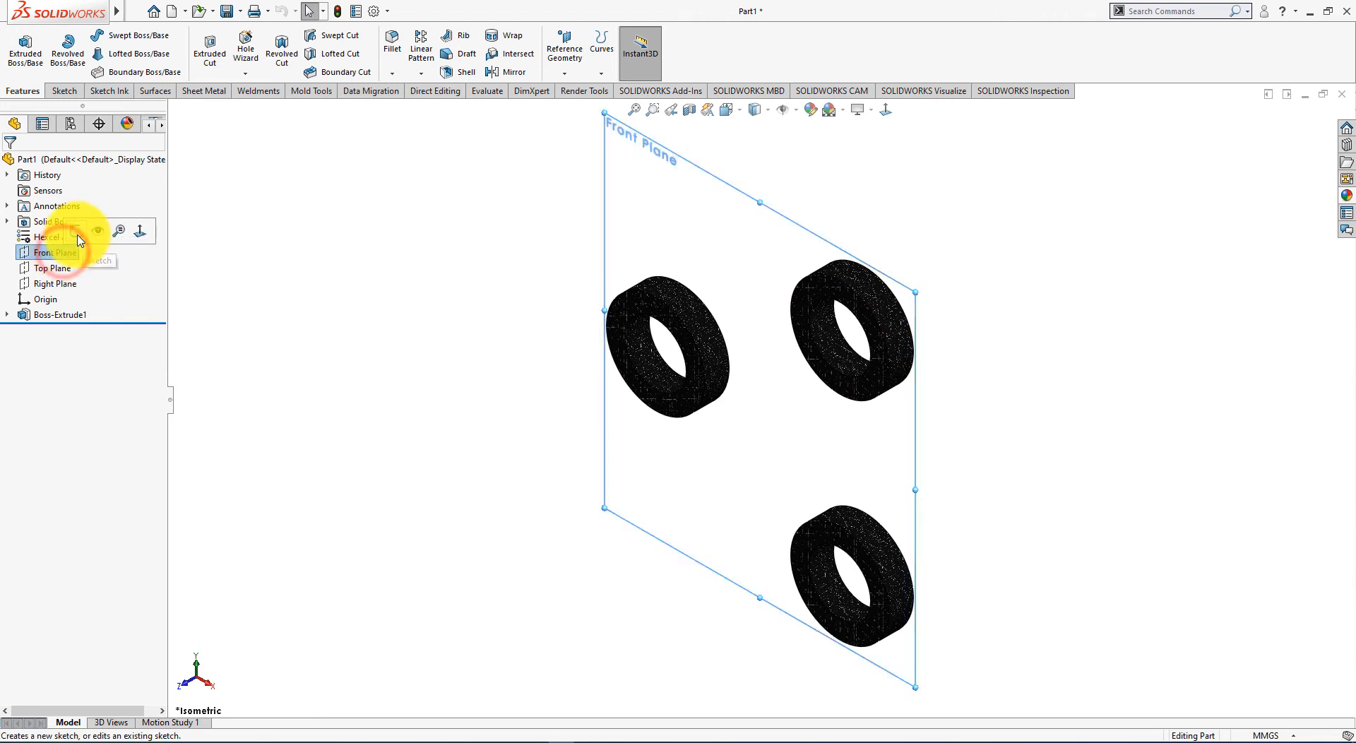
pyautogui.click(78, 225)
pyautogui.hotkey('ctrl', '8')
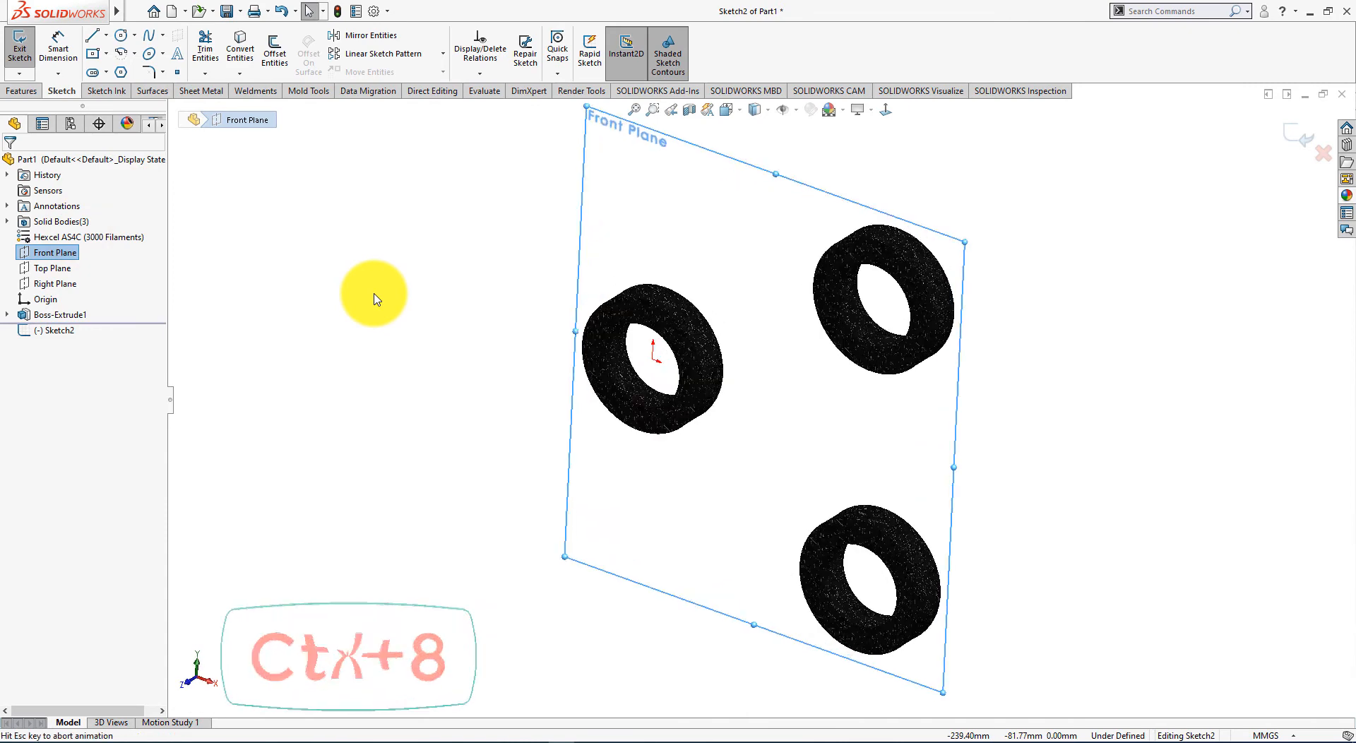
pyautogui.click(852, 369)
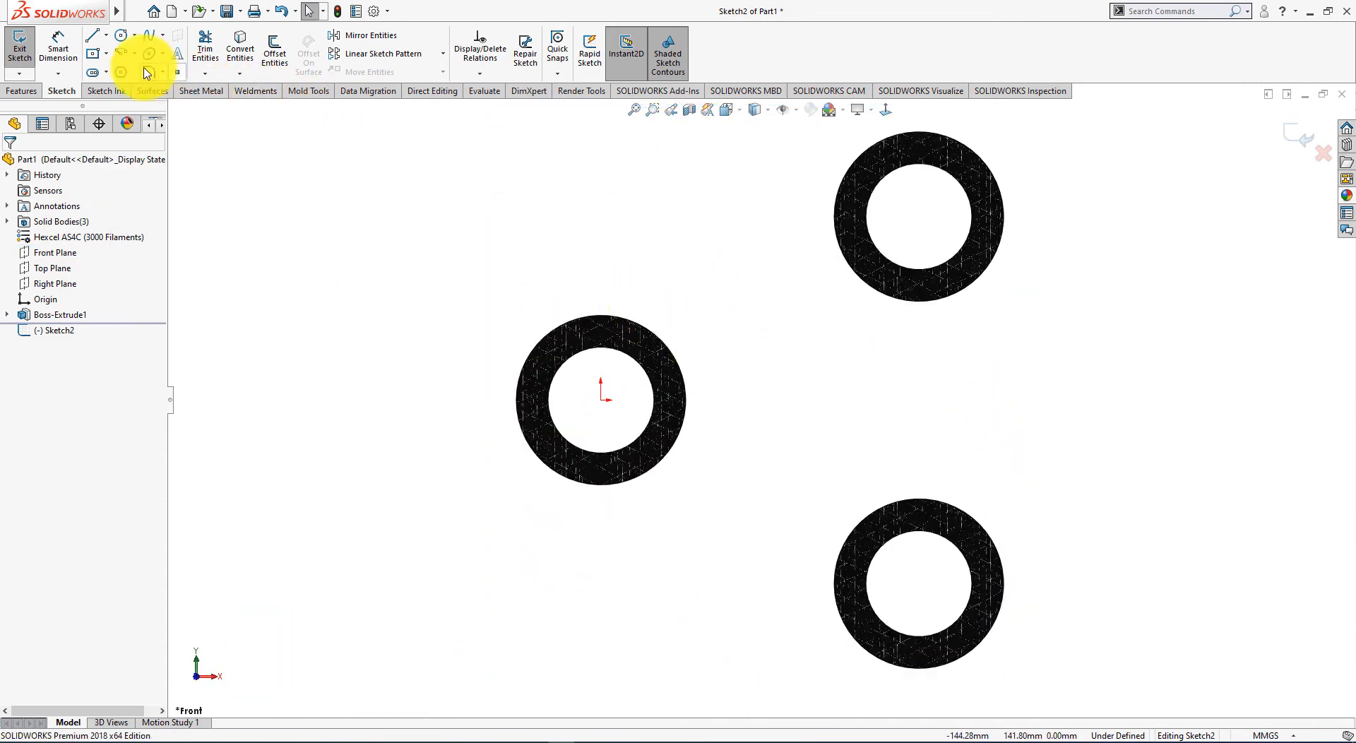
# Draw a closed triangle of centerlines connecting the origin and the centers of the other two rings, and end the chain
pyautogui.click(106, 35)
pyautogui.click(122, 70)
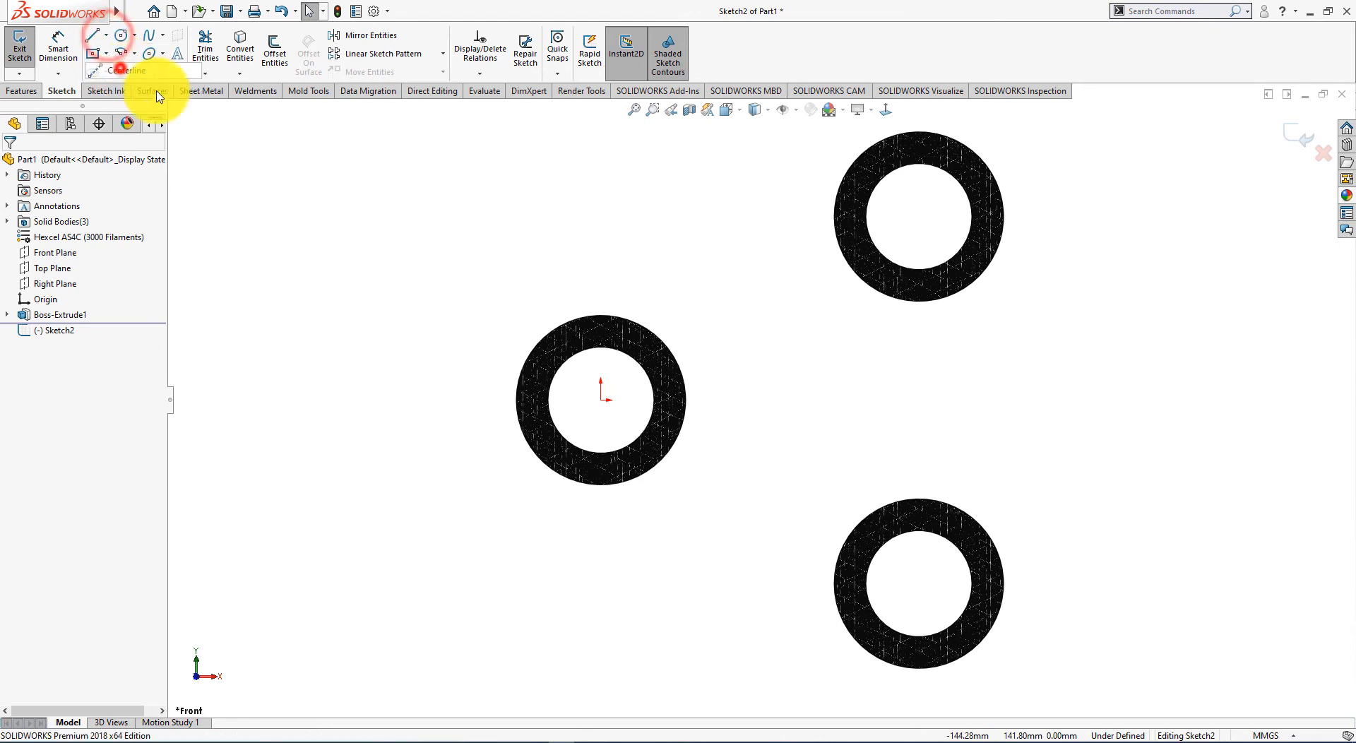
pyautogui.click(600, 399)
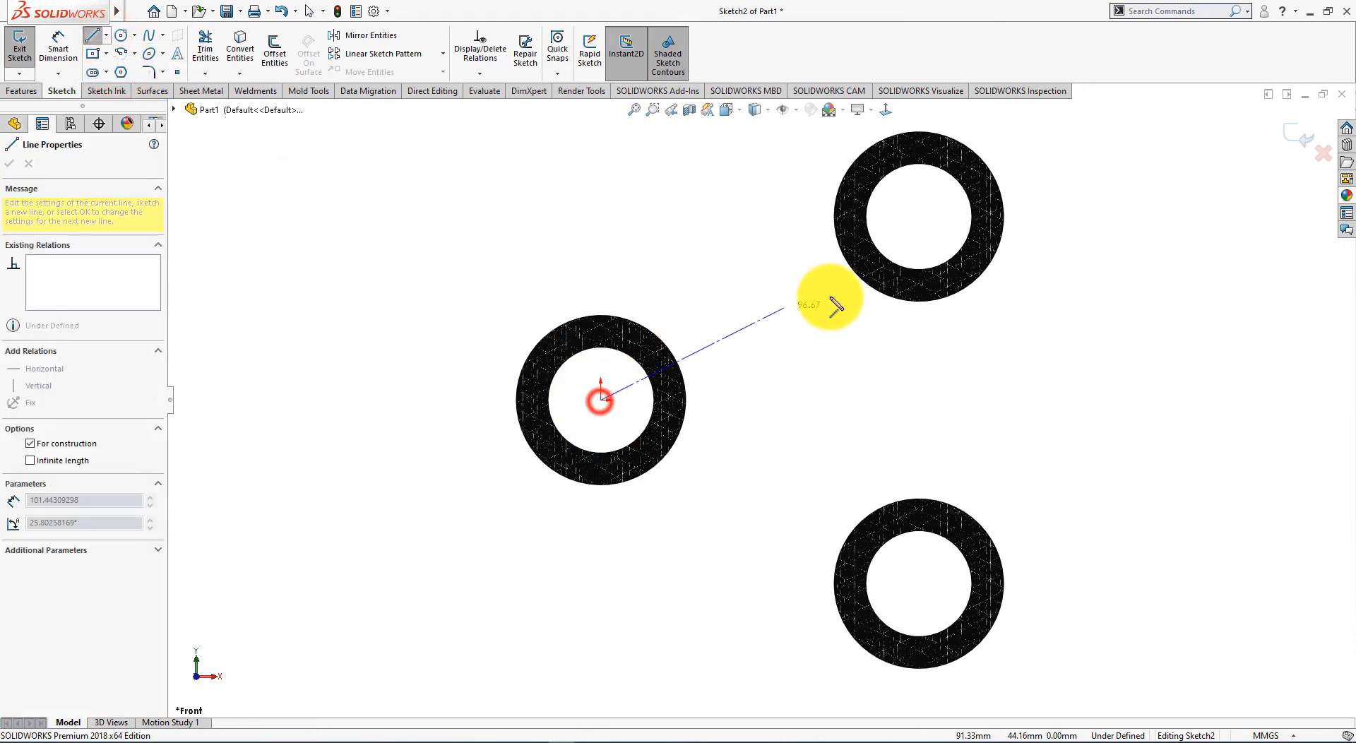
pyautogui.click(919, 217)
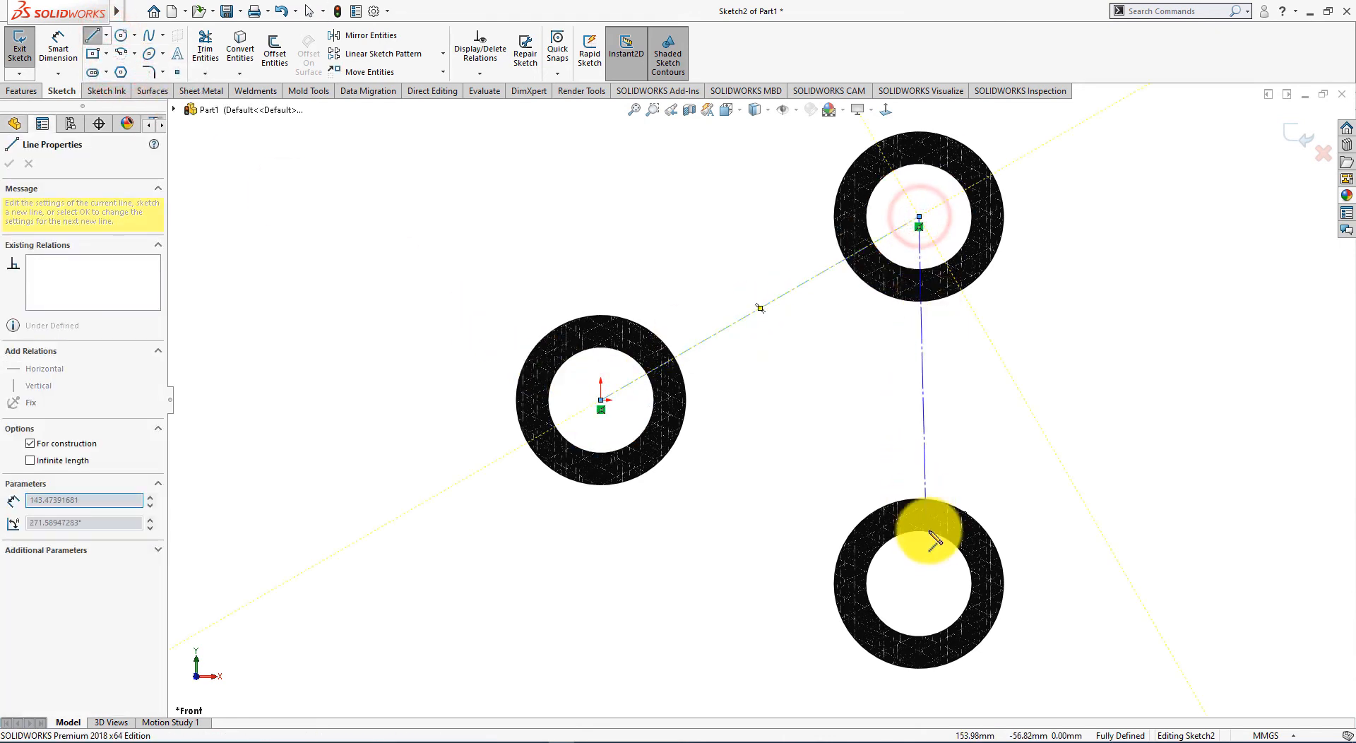
pyautogui.click(919, 583)
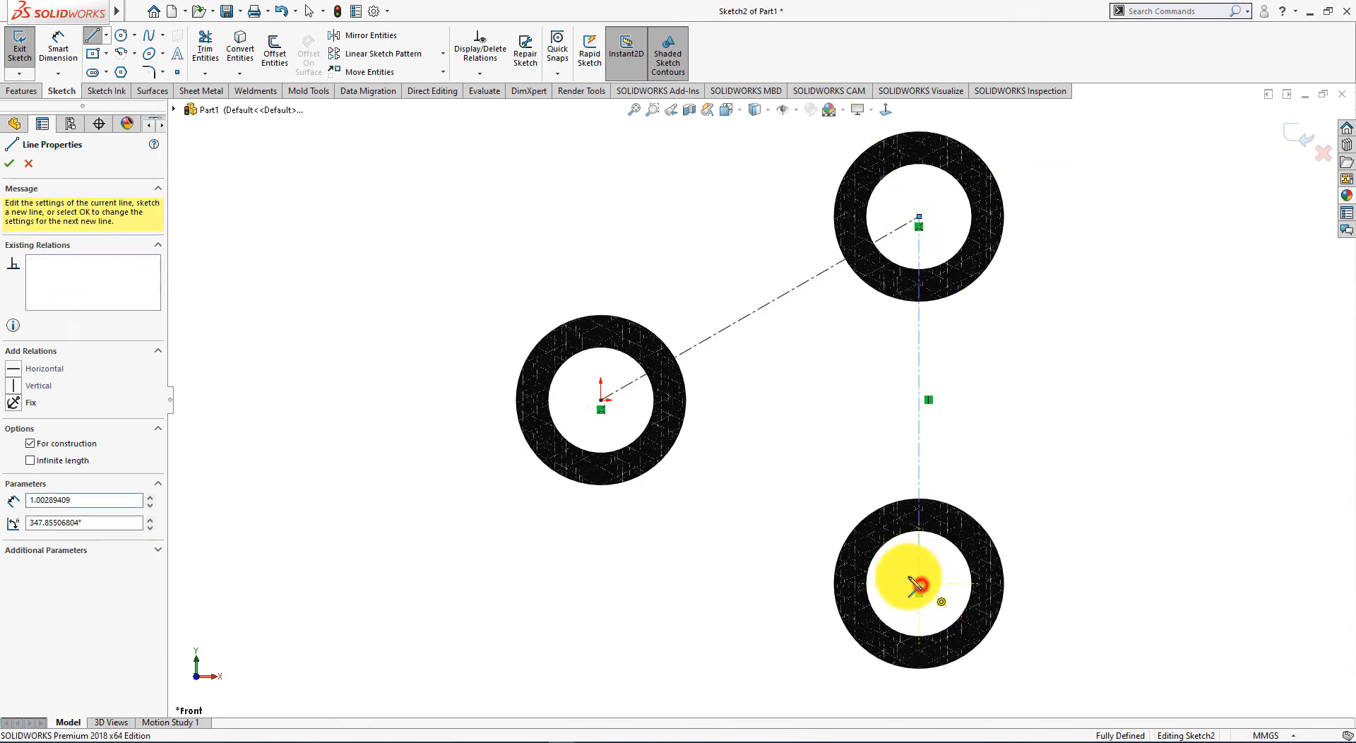
pyautogui.click(602, 401)
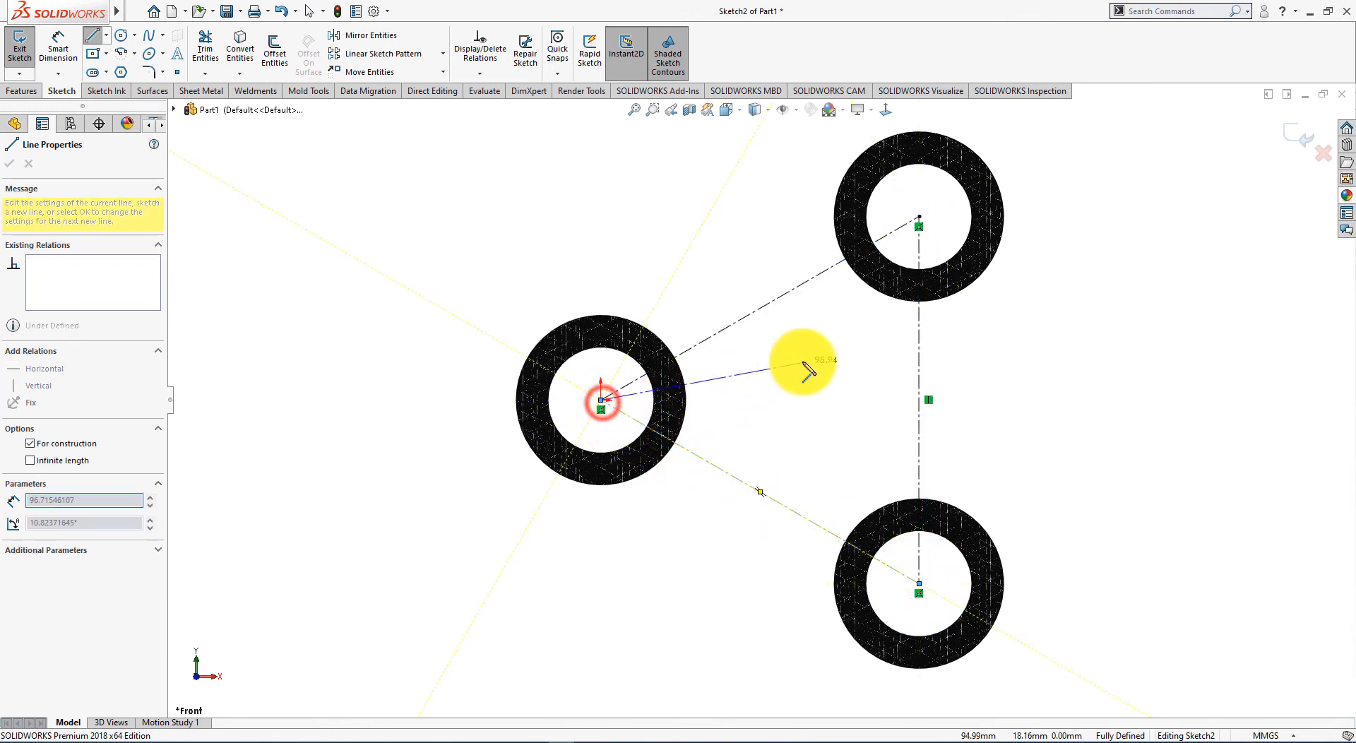
pyautogui.rightClick(825, 366)
pyautogui.click(844, 372)
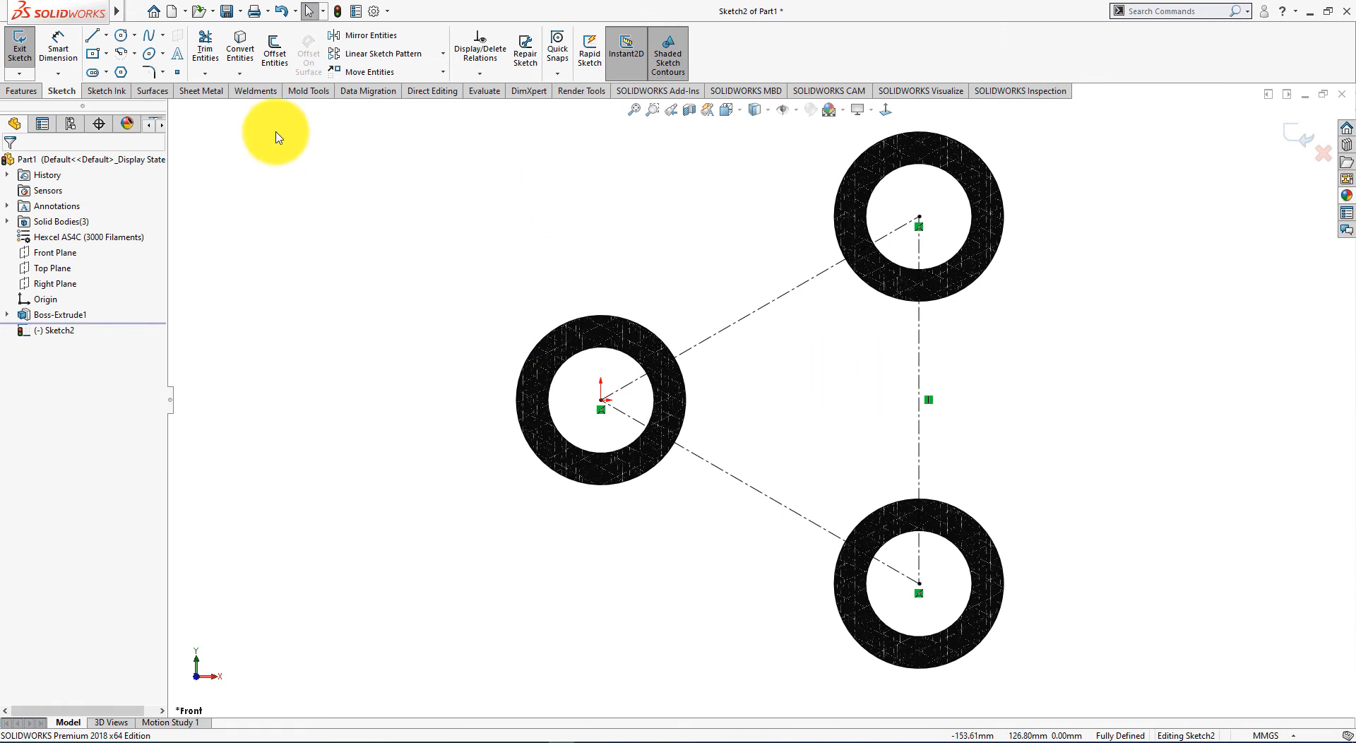
# Offset all three triangle centerlines bi-directionally by 10 mm with Offset Entities, checking the arm width in the reference drawing
pyautogui.click(275, 47)
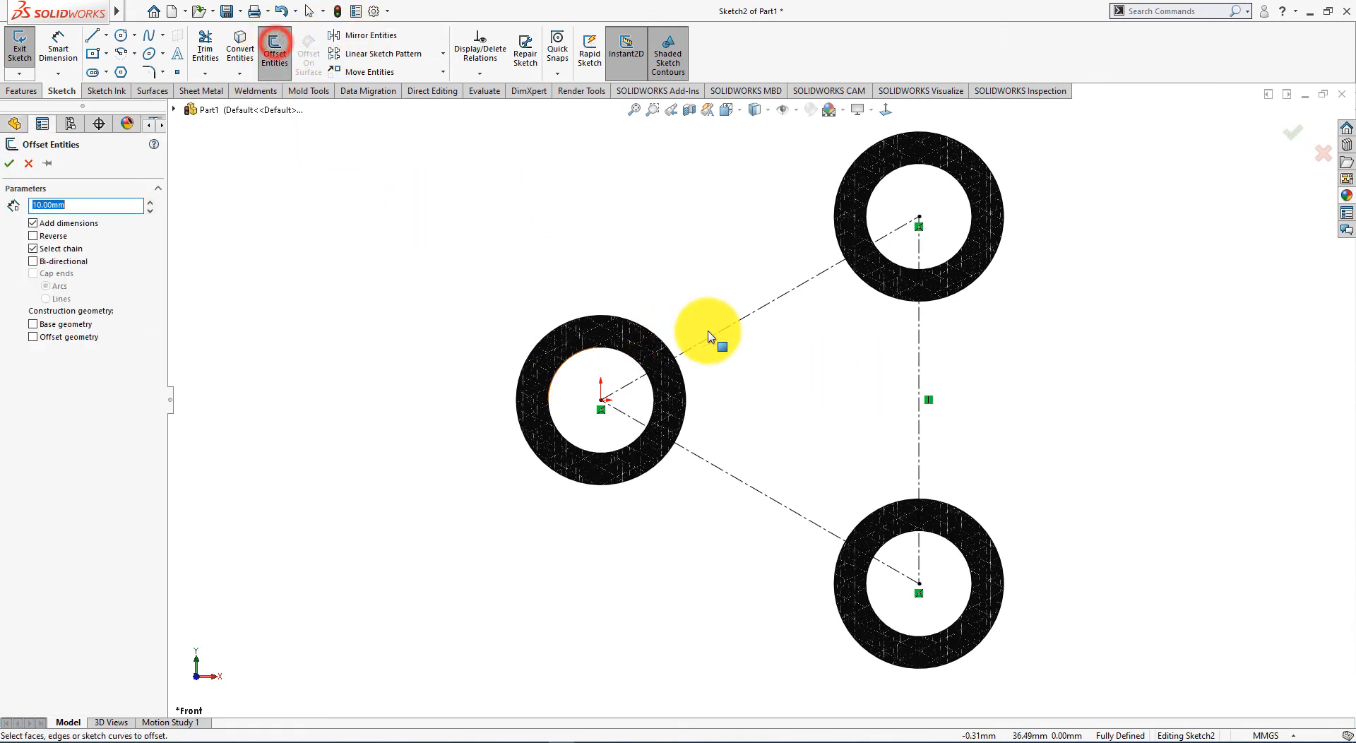
pyautogui.click(729, 326)
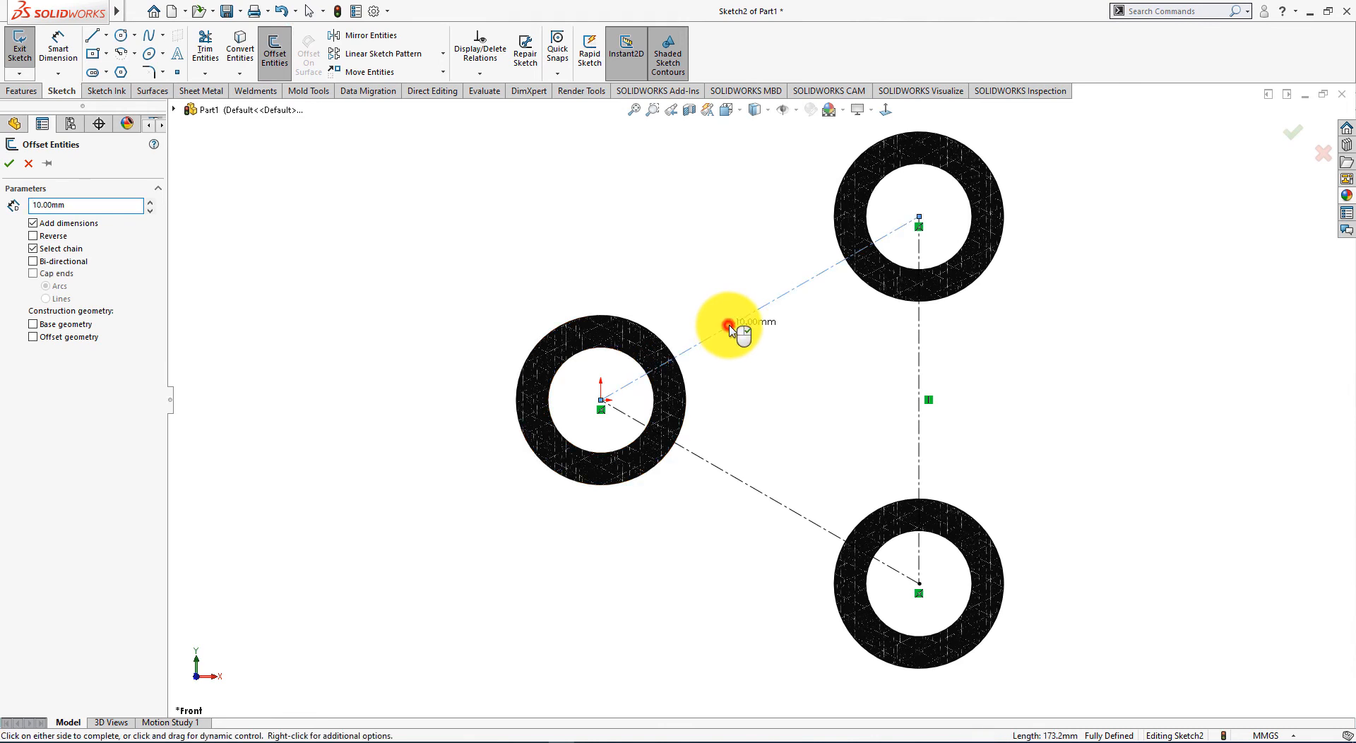
pyautogui.hotkey('alt', 'Tab')
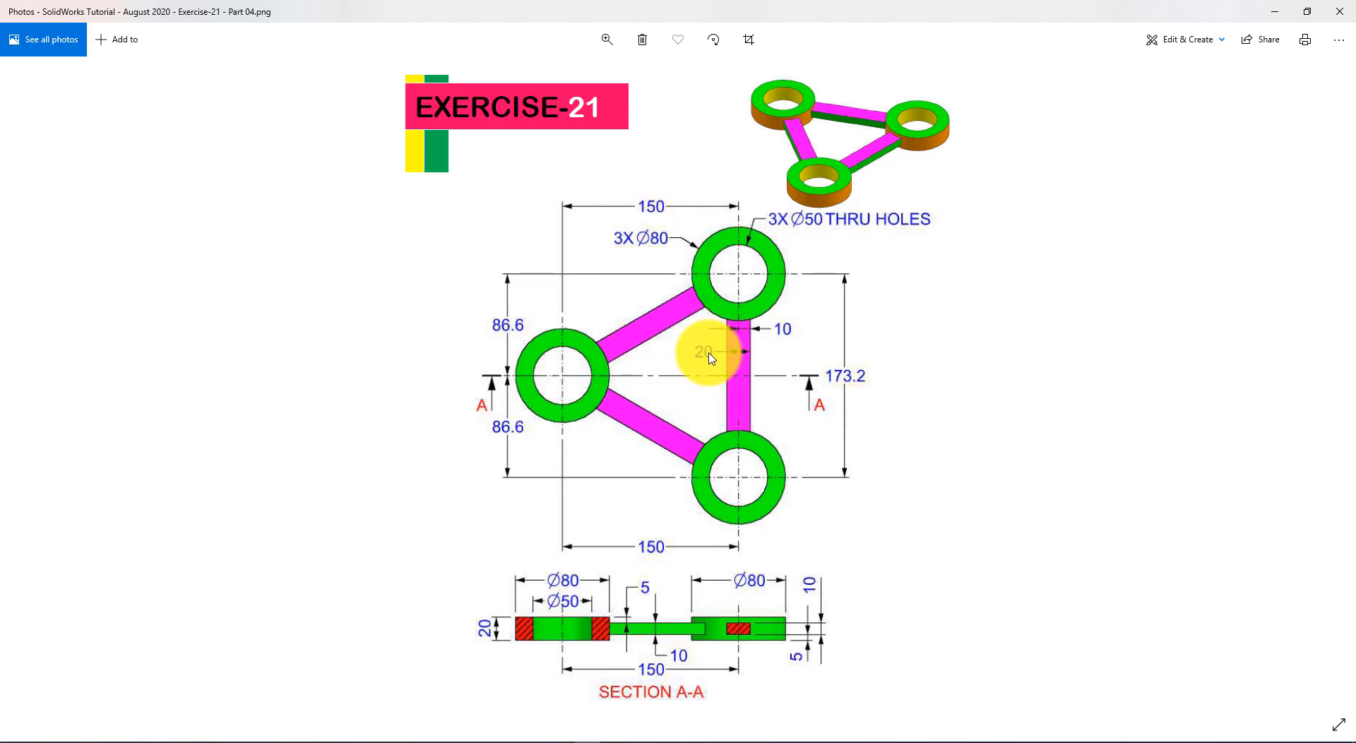
pyautogui.hotkey('alt', 'Tab')
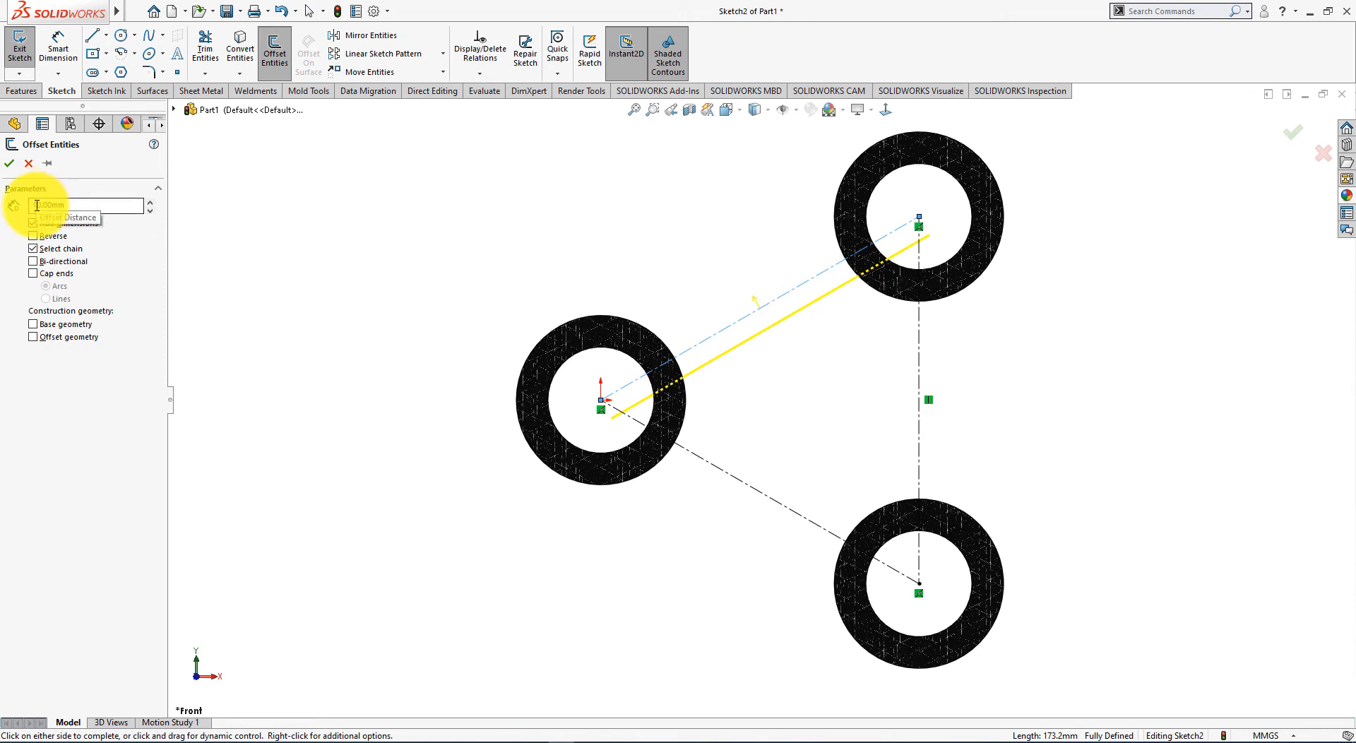
pyautogui.click(33, 263)
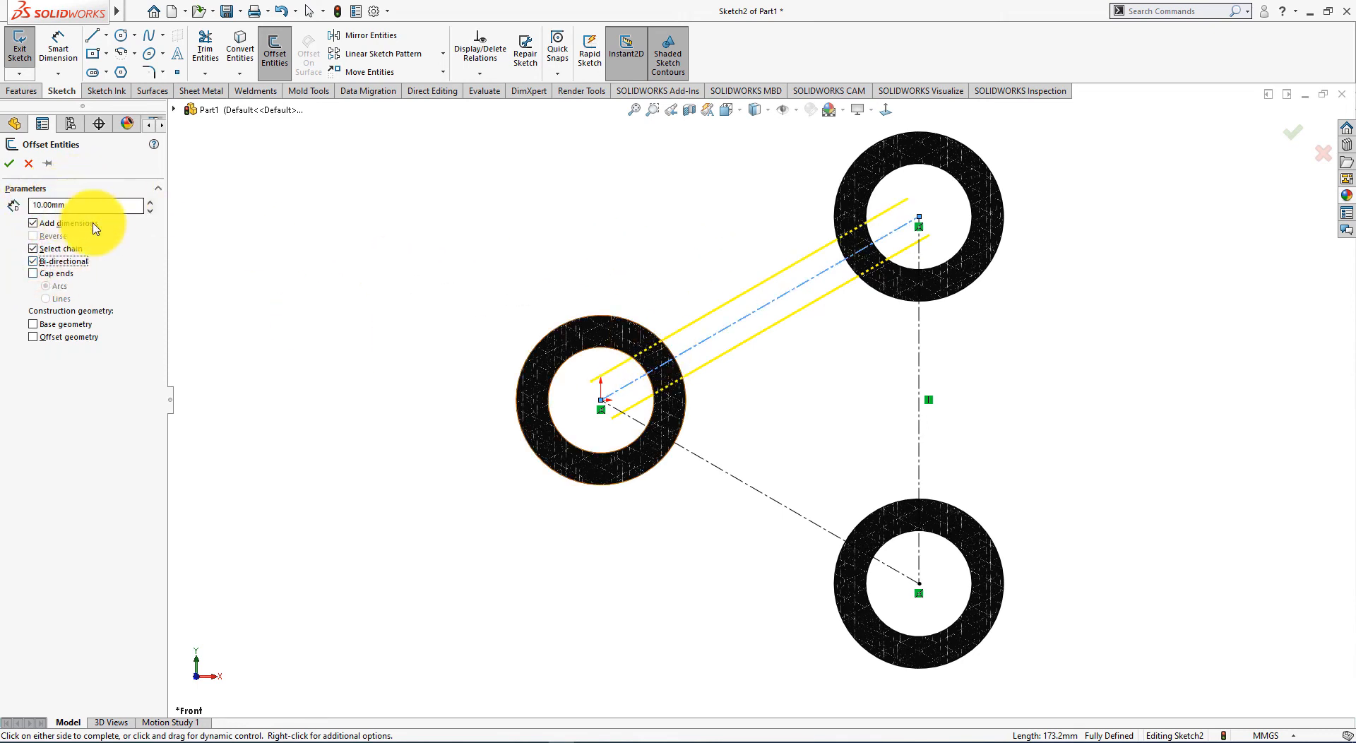
pyautogui.doubleClick(76, 206)
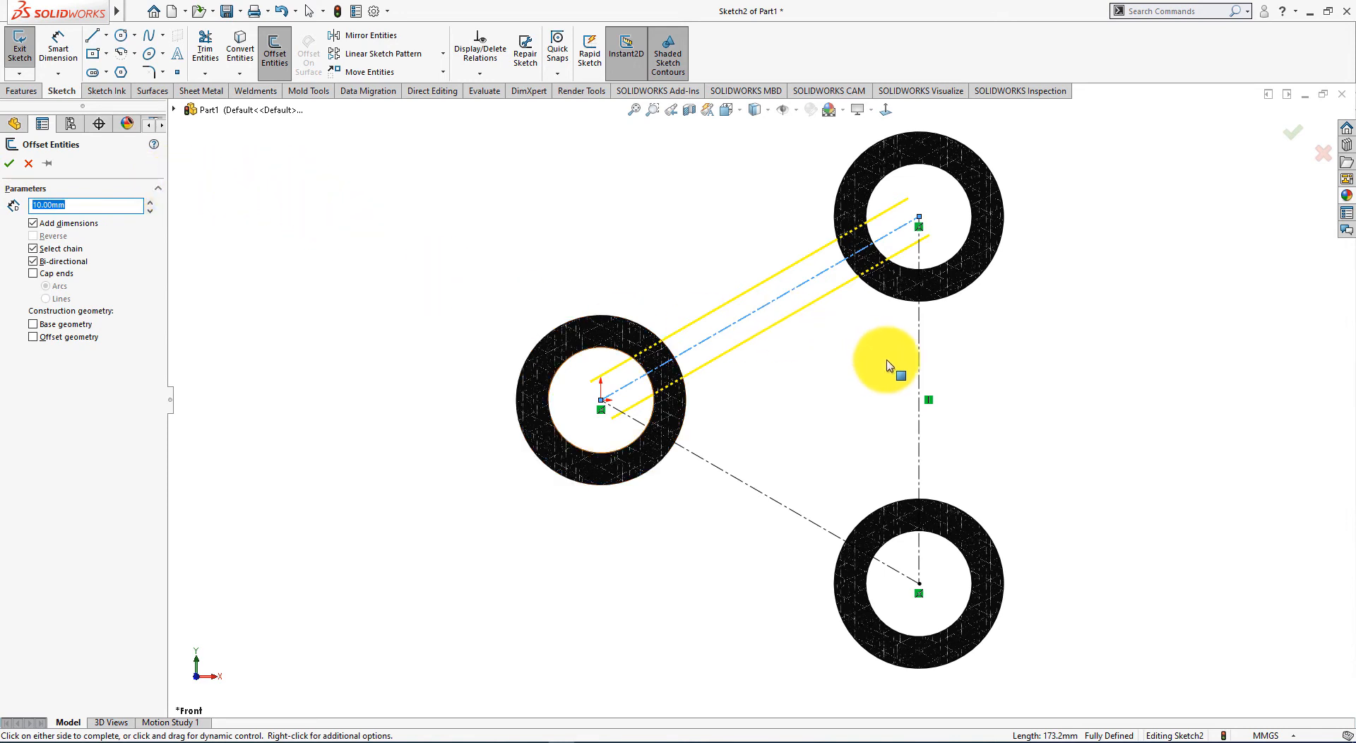
pyautogui.click(918, 363)
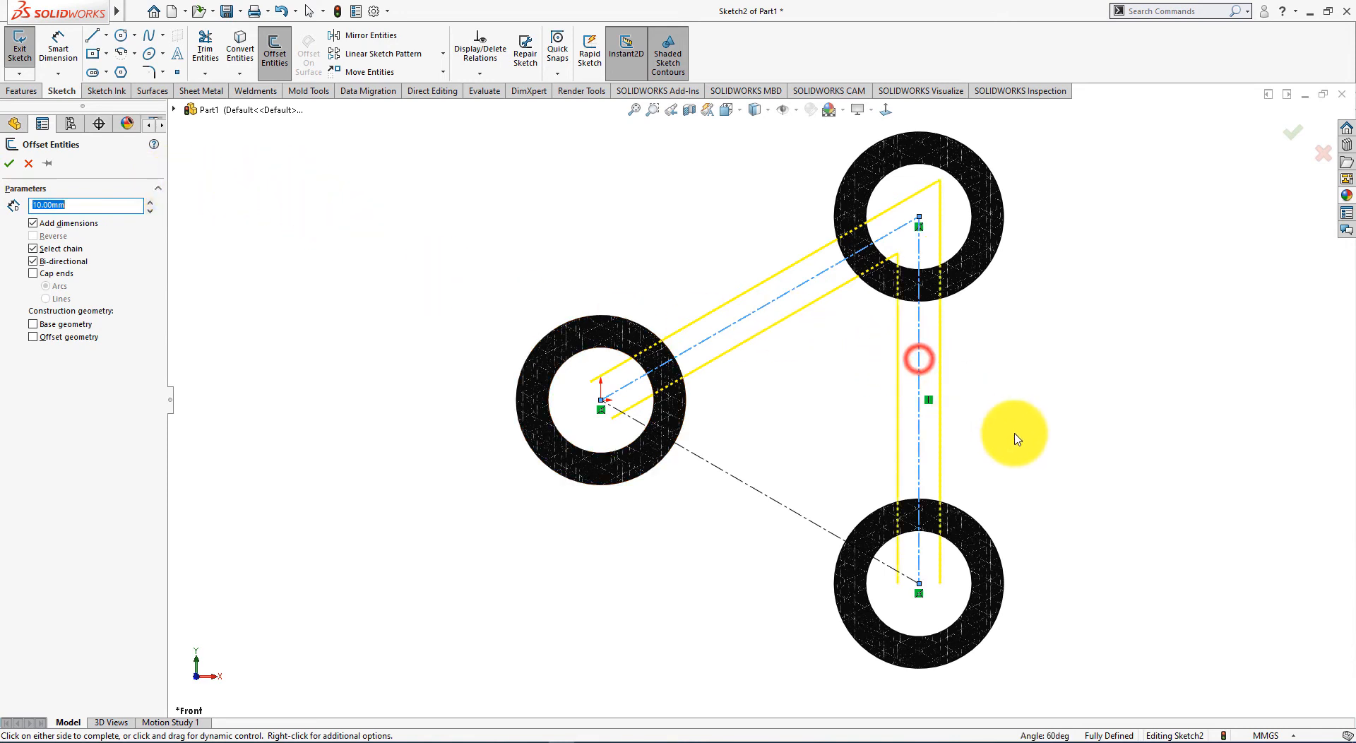
pyautogui.click(784, 508)
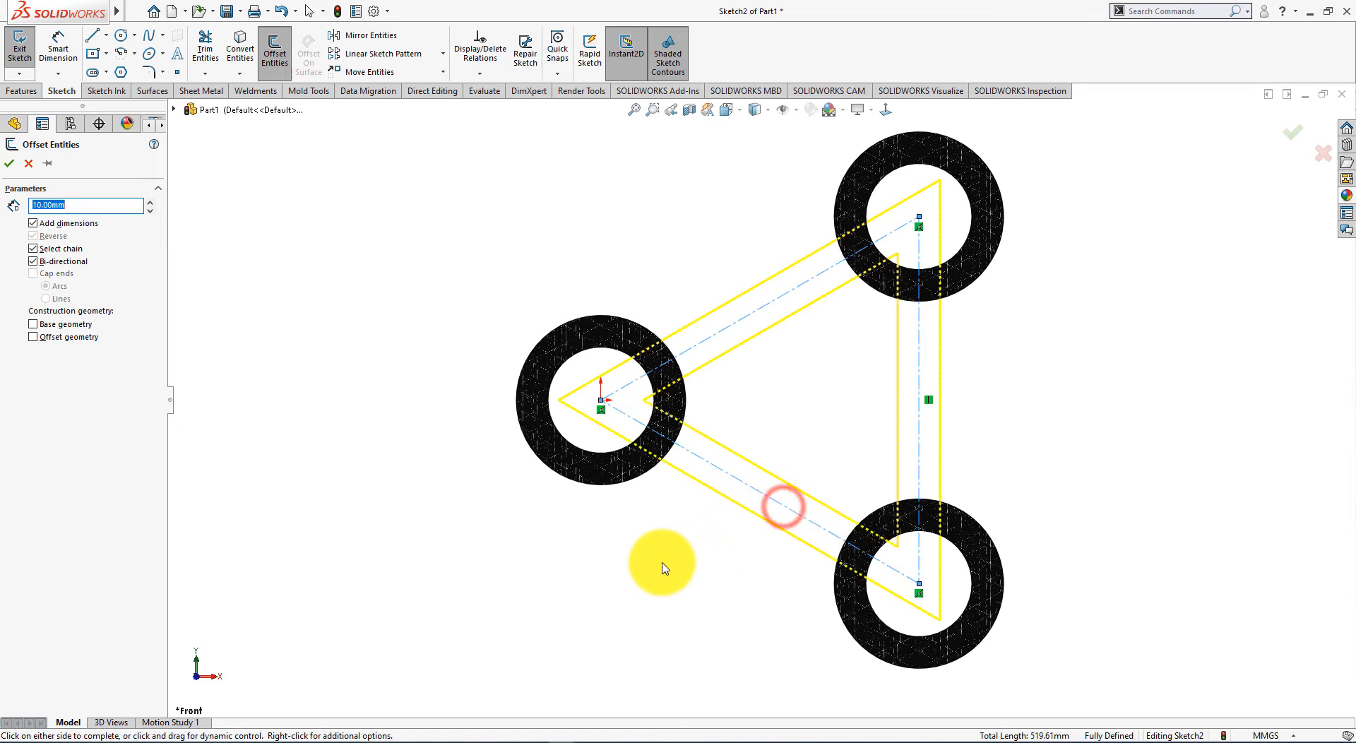
pyautogui.click(10, 164)
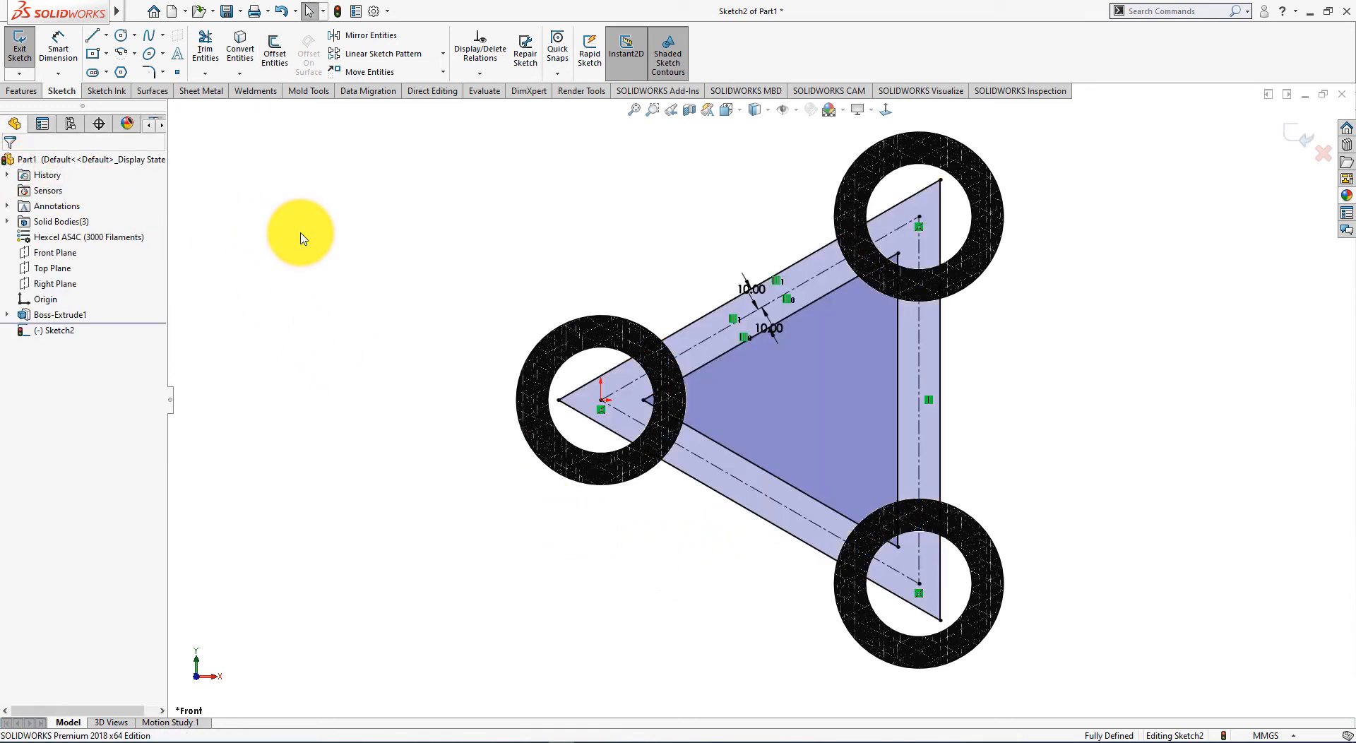
# Convert the outer circular edges of all three rings into the arm sketch with Convert Entities
pyautogui.click(241, 49)
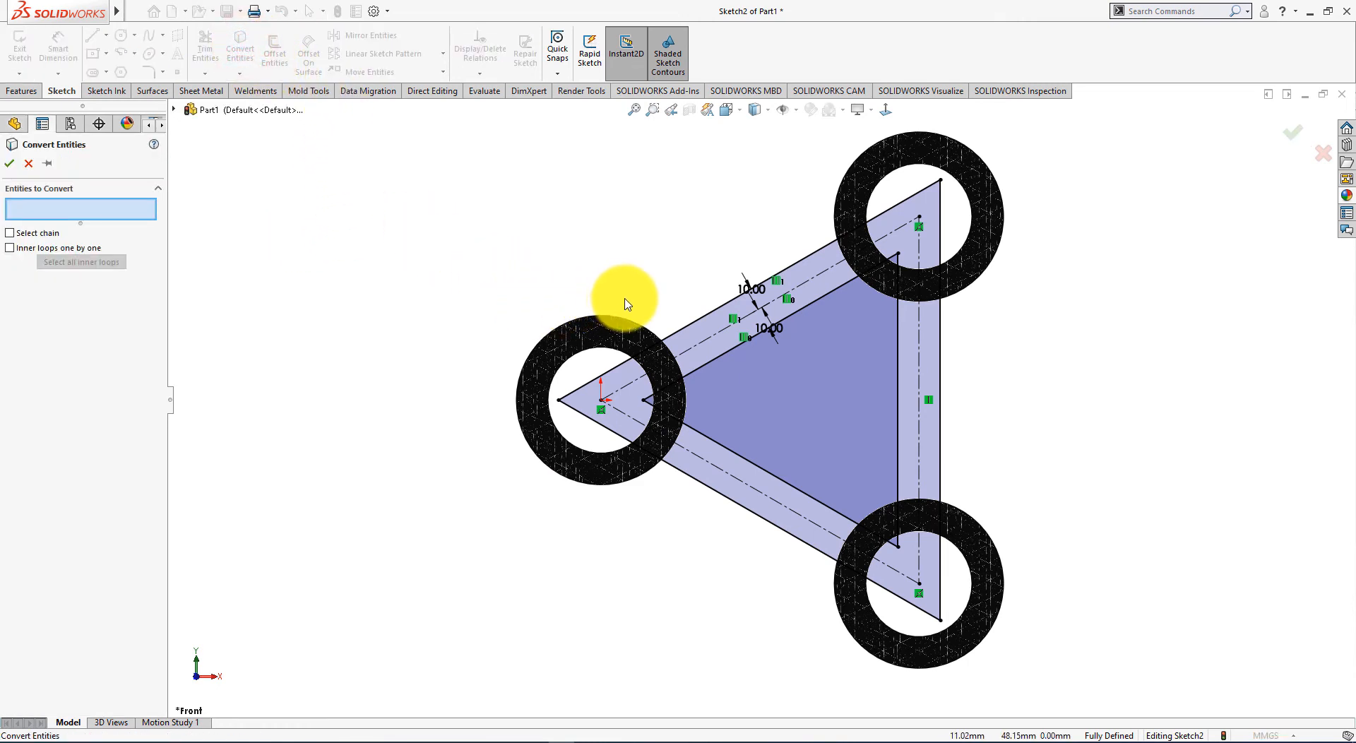
pyautogui.click(631, 324)
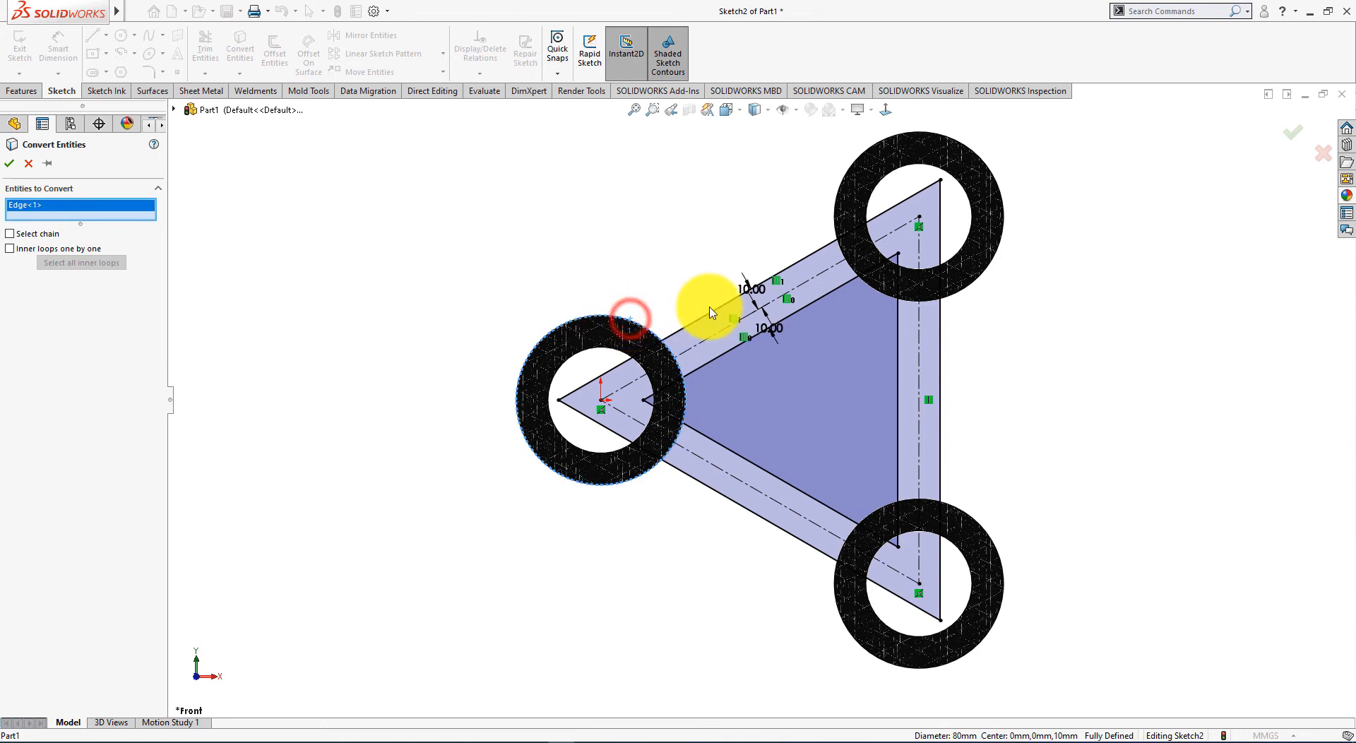
pyautogui.click(836, 221)
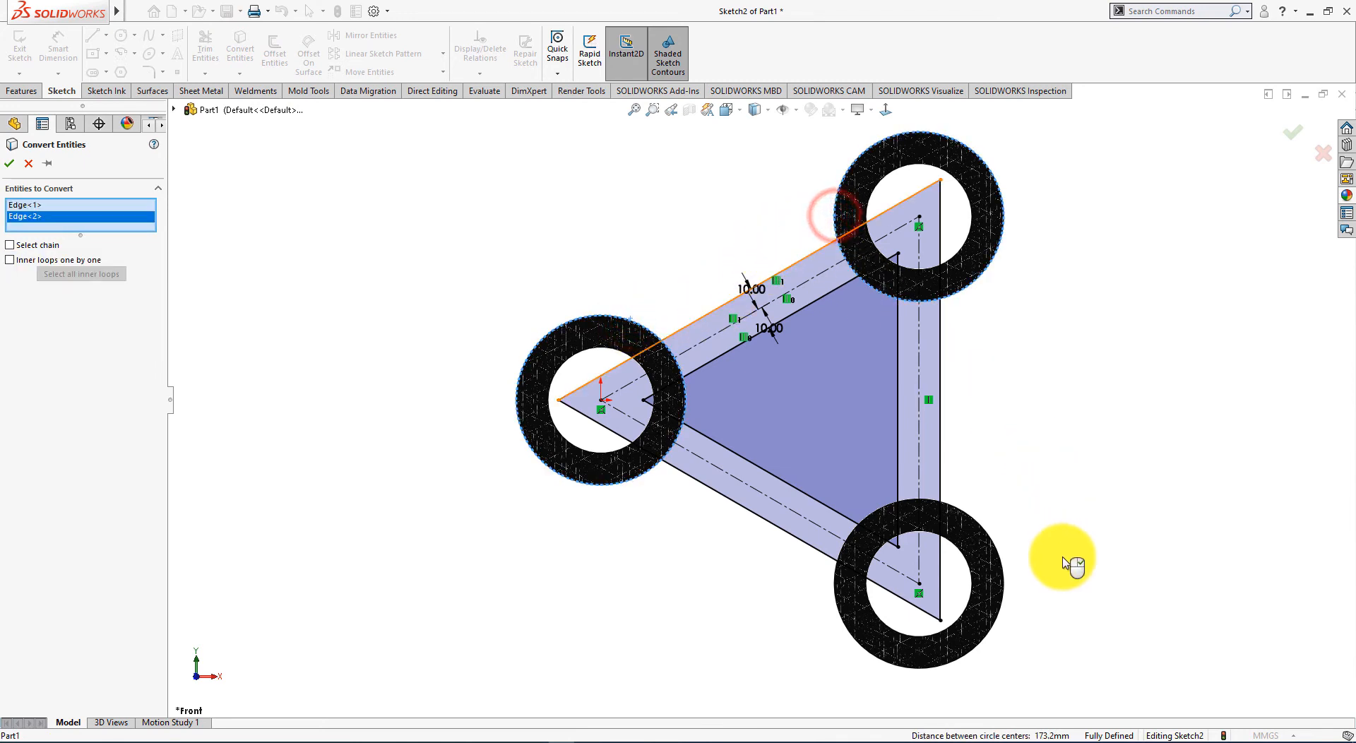
pyautogui.click(1003, 579)
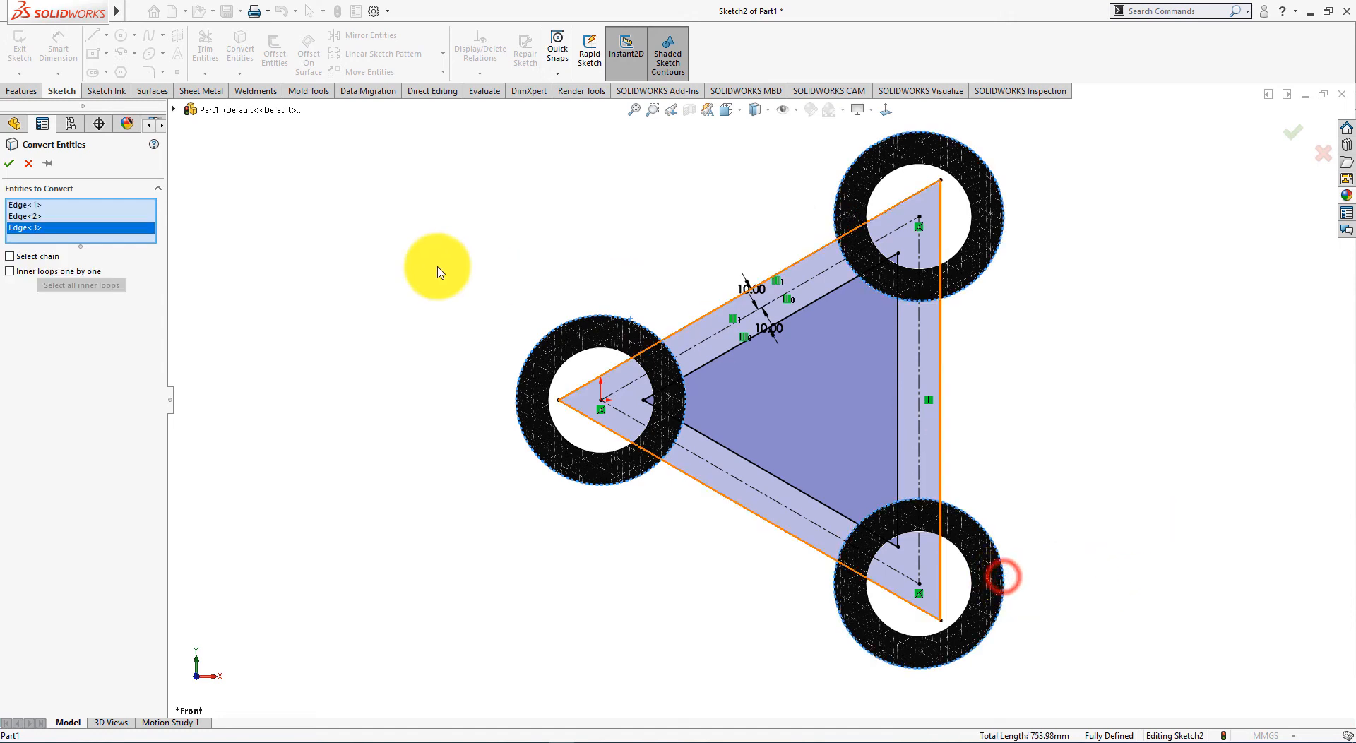
pyautogui.click(9, 163)
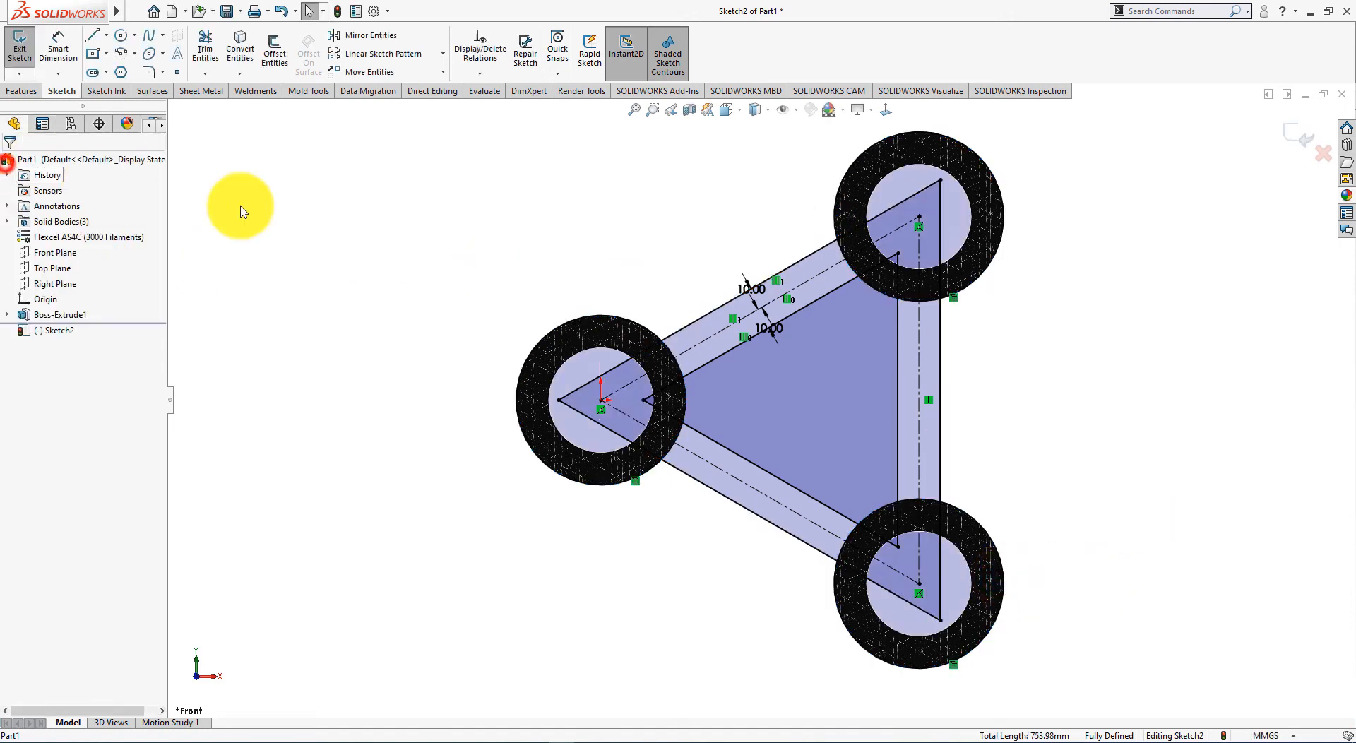
pyautogui.click(304, 208)
# Hide the three ring bodies of Boss-Extrude1 so that only the arm sketch is displayed
pyautogui.moveTo(460, 266)
pyautogui.mouseDown(button='middle')
pyautogui.moveTo(469, 116)
pyautogui.moveTo(372, 115)
pyautogui.moveTo(460, 172)
pyautogui.mouseUp(button='middle')
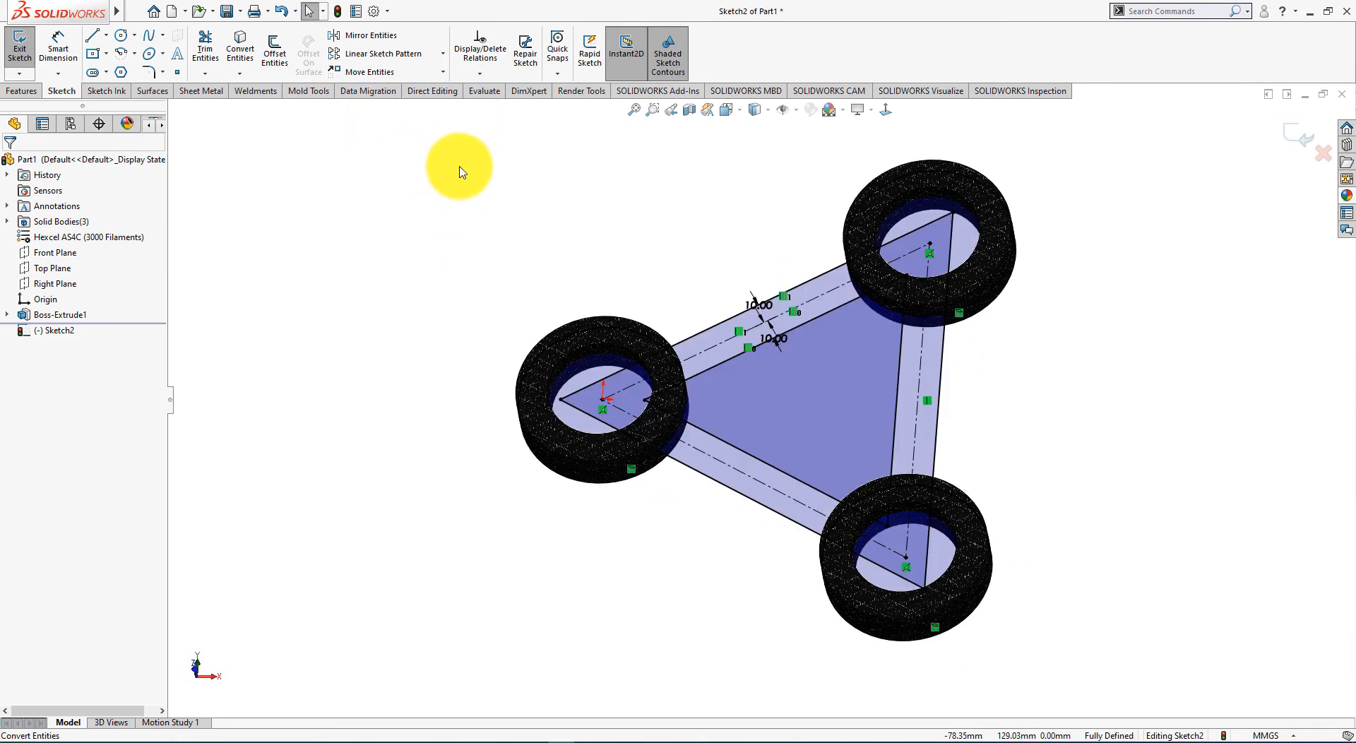
pyautogui.click(7, 314)
pyautogui.rightClick(40, 315)
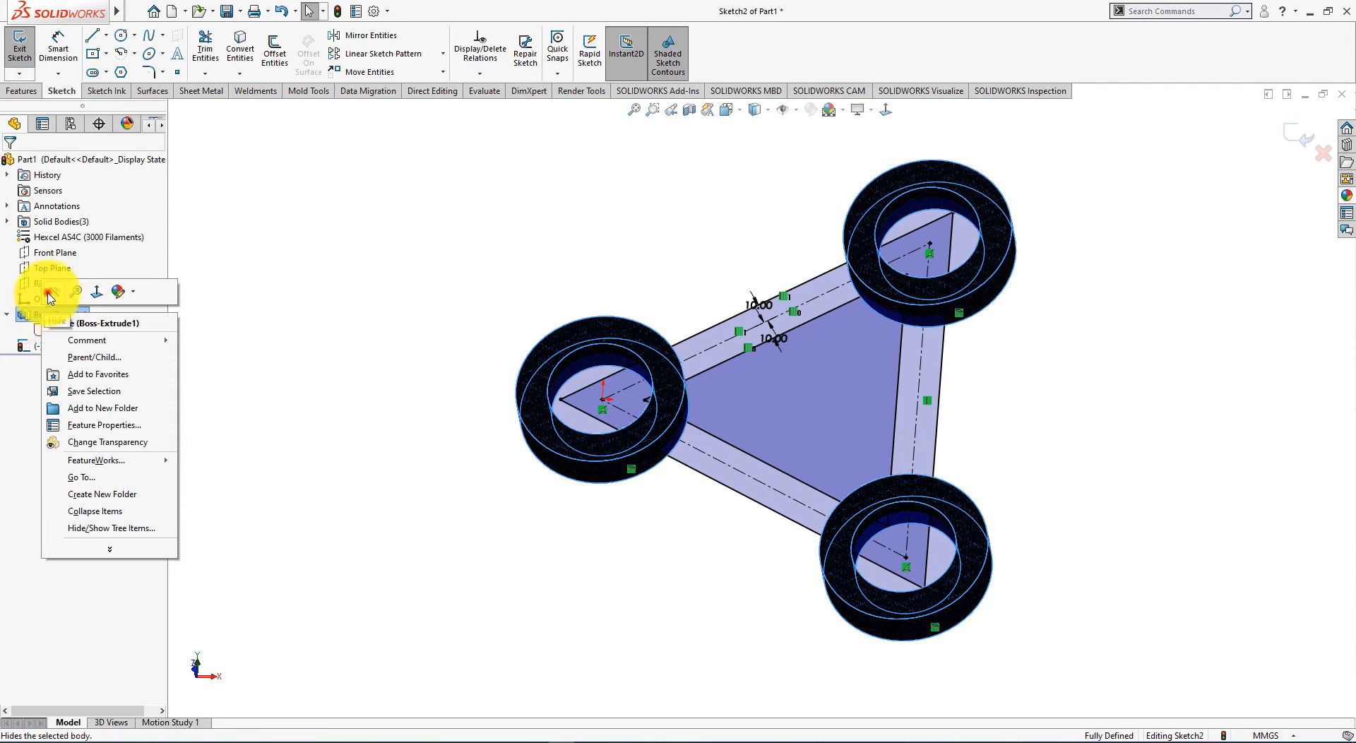
pyautogui.click(50, 294)
pyautogui.click(267, 343)
pyautogui.moveTo(341, 407)
pyautogui.mouseDown(button='middle')
pyautogui.moveTo(388, 254)
pyautogui.moveTo(358, 360)
pyautogui.moveTo(375, 373)
pyautogui.mouseUp(button='middle')
pyautogui.moveTo(385, 241)
pyautogui.mouseDown(button='middle')
pyautogui.moveTo(367, 337)
pyautogui.moveTo(381, 344)
pyautogui.mouseUp(button='middle')
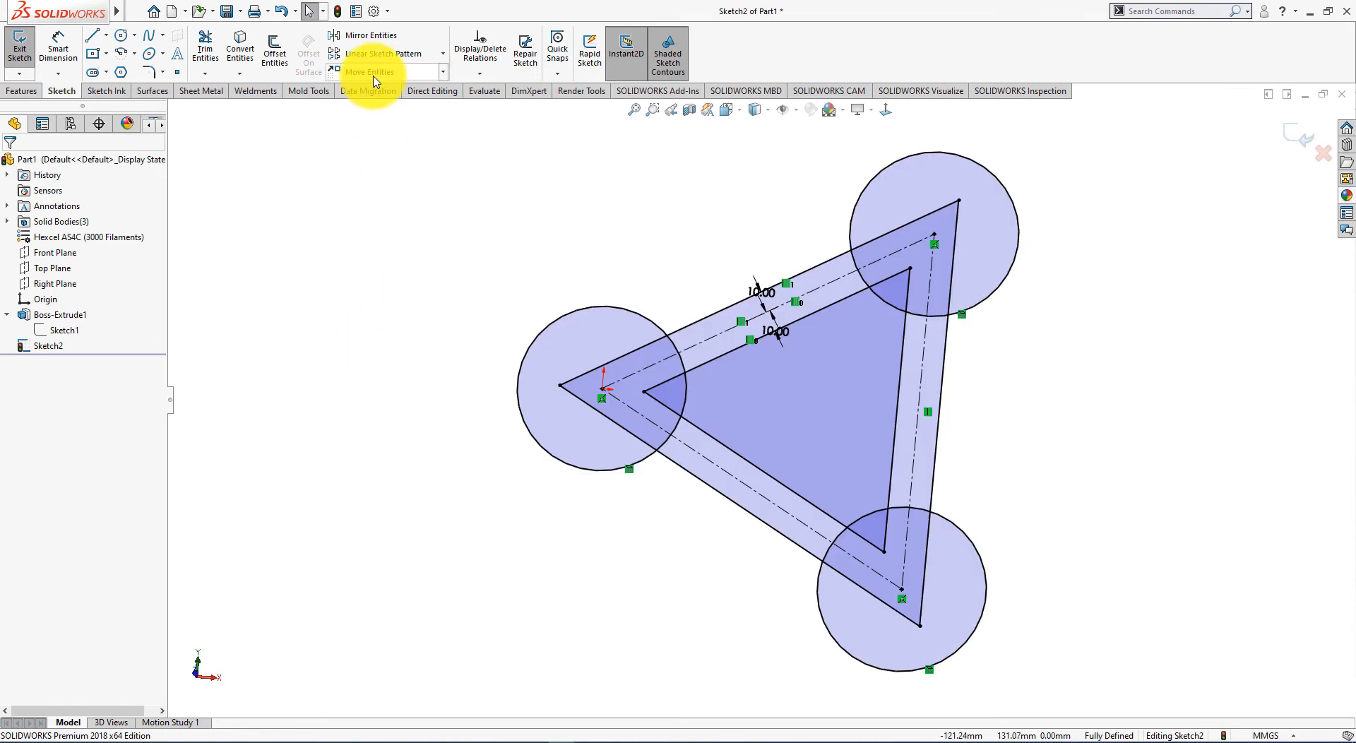
# Power trim the offset arm lines that run inside the three converted circles, keeping the centerlines
pyautogui.click(212, 49)
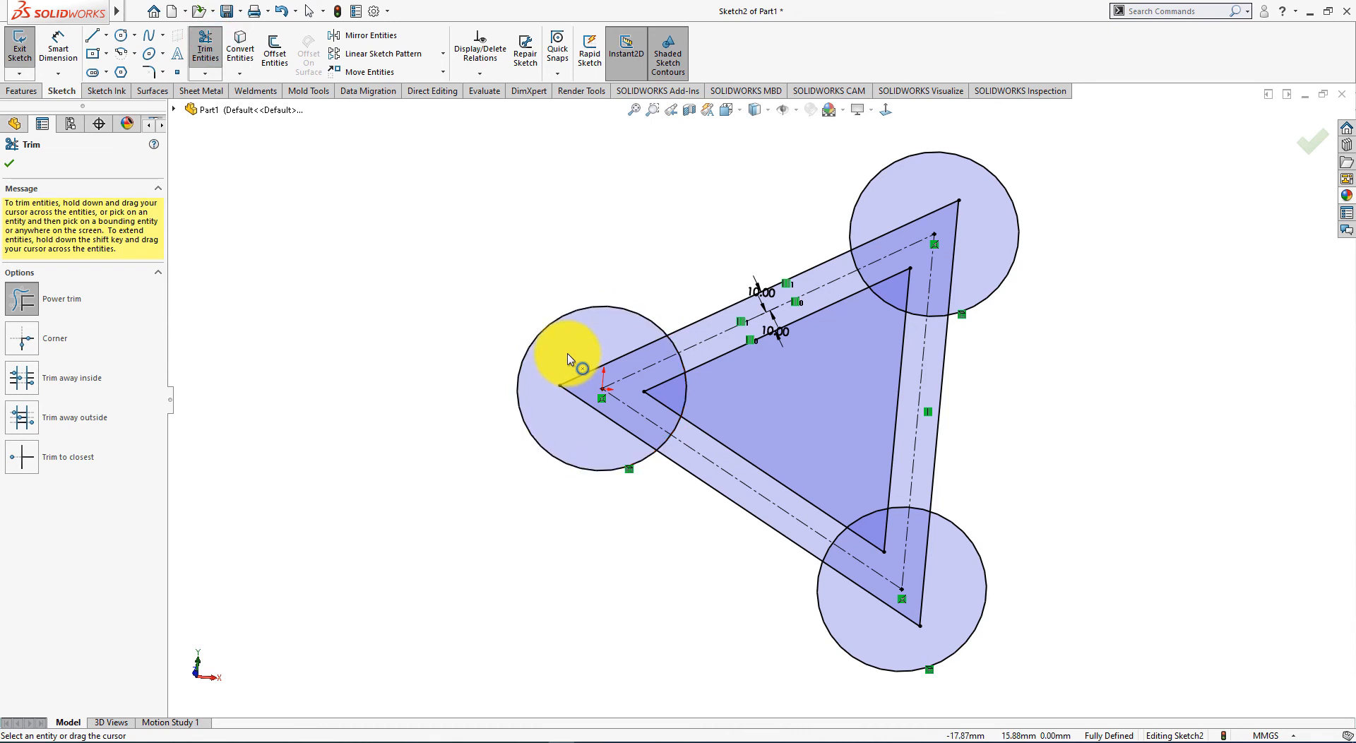
pyautogui.click(631, 348)
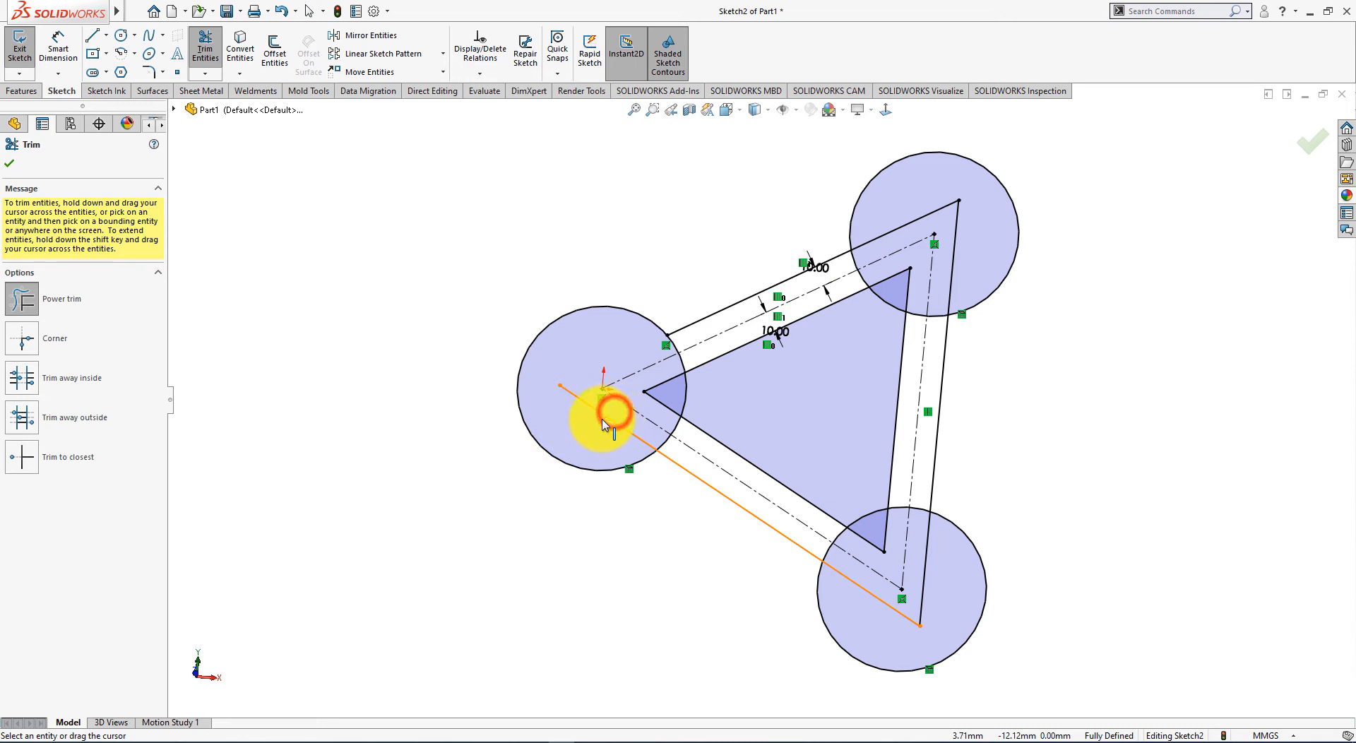
pyautogui.moveTo(574, 437)
pyautogui.mouseDown()
pyautogui.moveTo(622, 423)
pyautogui.moveTo(660, 379)
pyautogui.mouseUp()
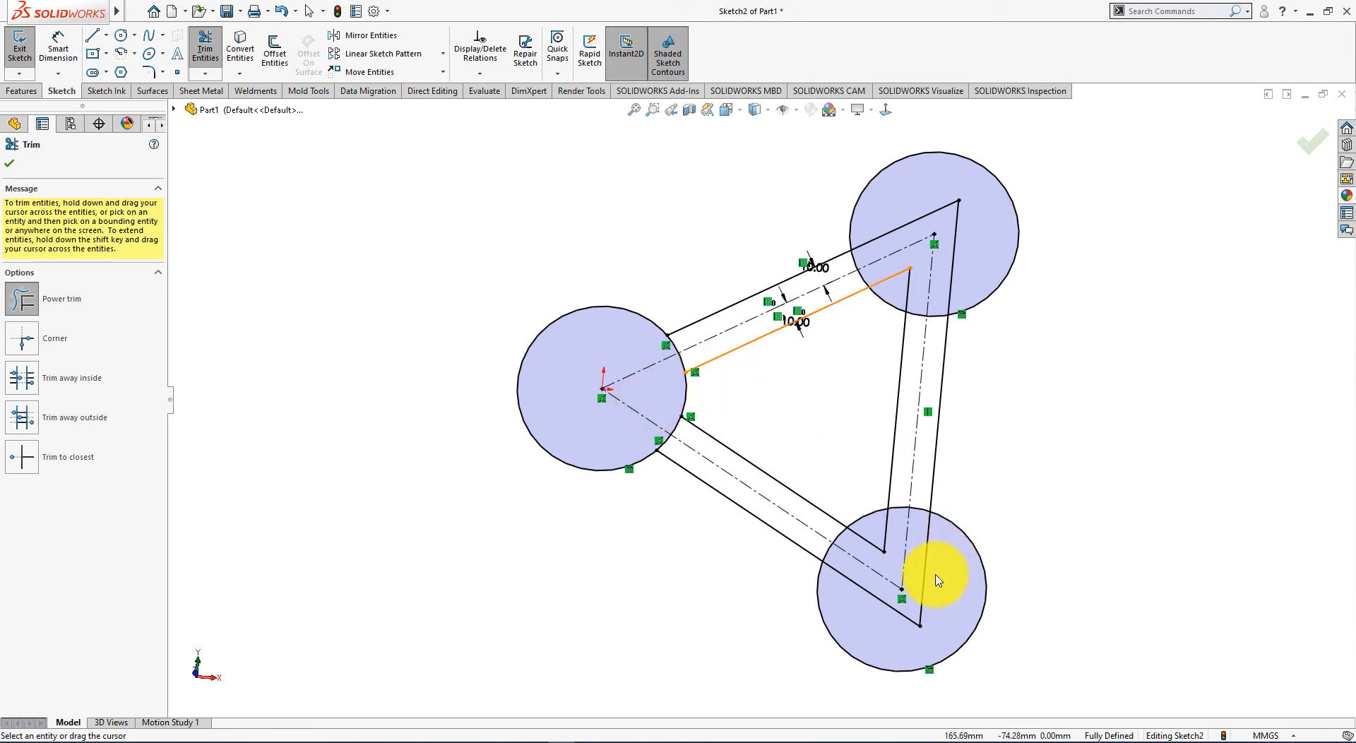
pyautogui.moveTo(852, 626)
pyautogui.mouseDown()
pyautogui.moveTo(923, 608)
pyautogui.moveTo(932, 581)
pyautogui.moveTo(867, 560)
pyautogui.moveTo(857, 541)
pyautogui.moveTo(953, 523)
pyautogui.mouseUp()
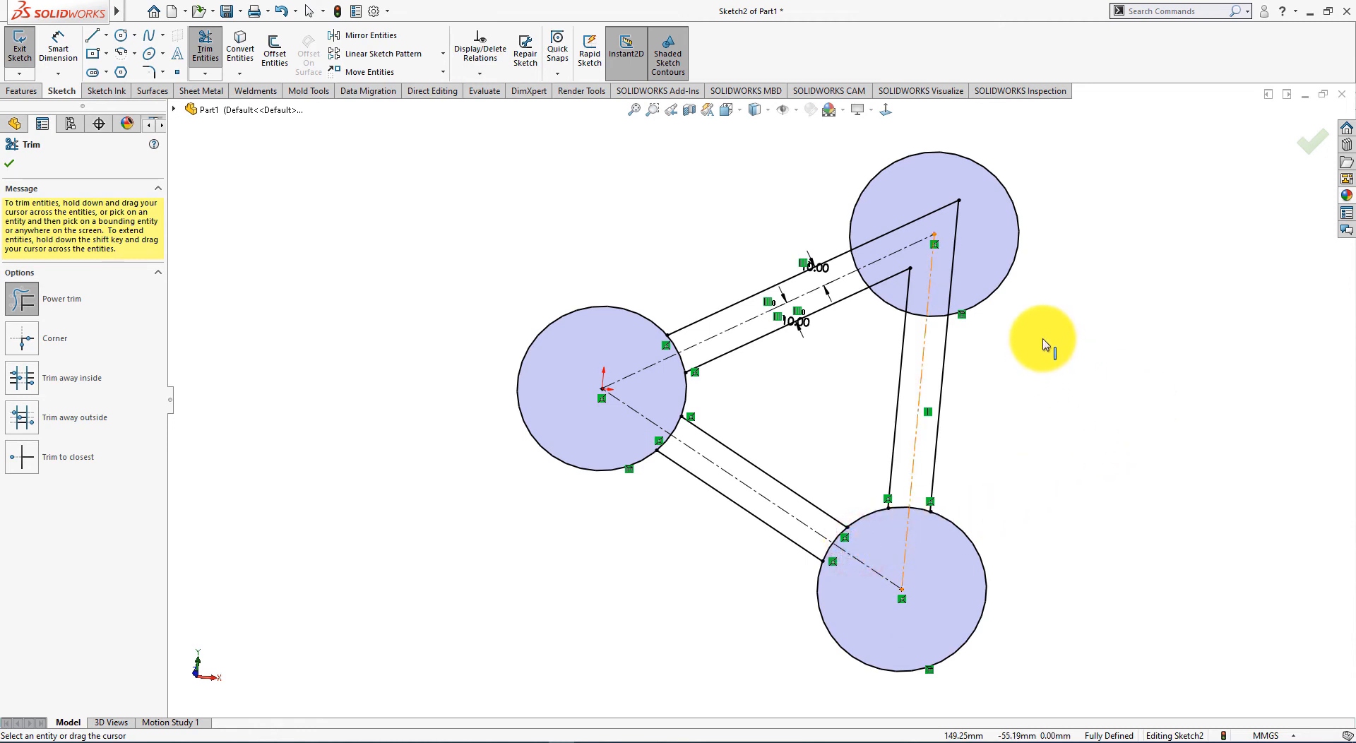
pyautogui.moveTo(984, 242); pyautogui.dragTo(945, 207)
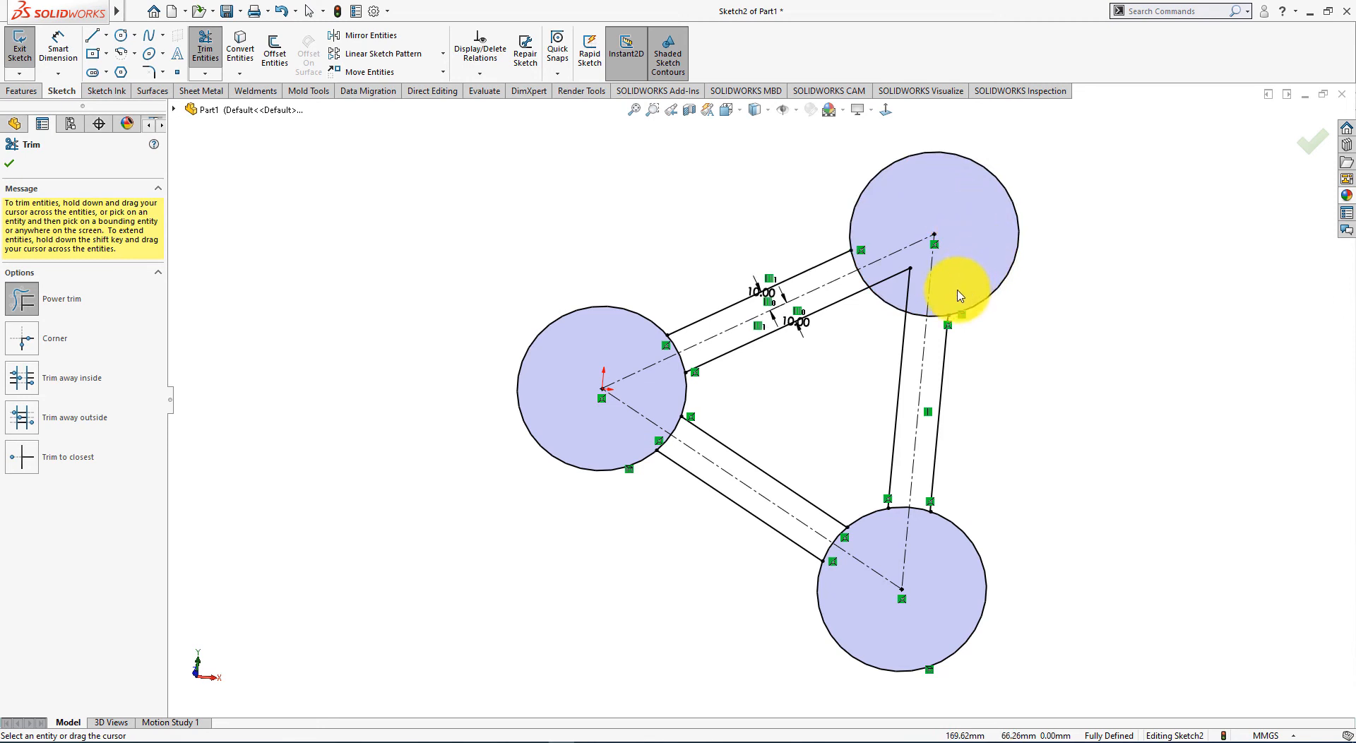
pyautogui.moveTo(917, 290); pyautogui.dragTo(900, 275)
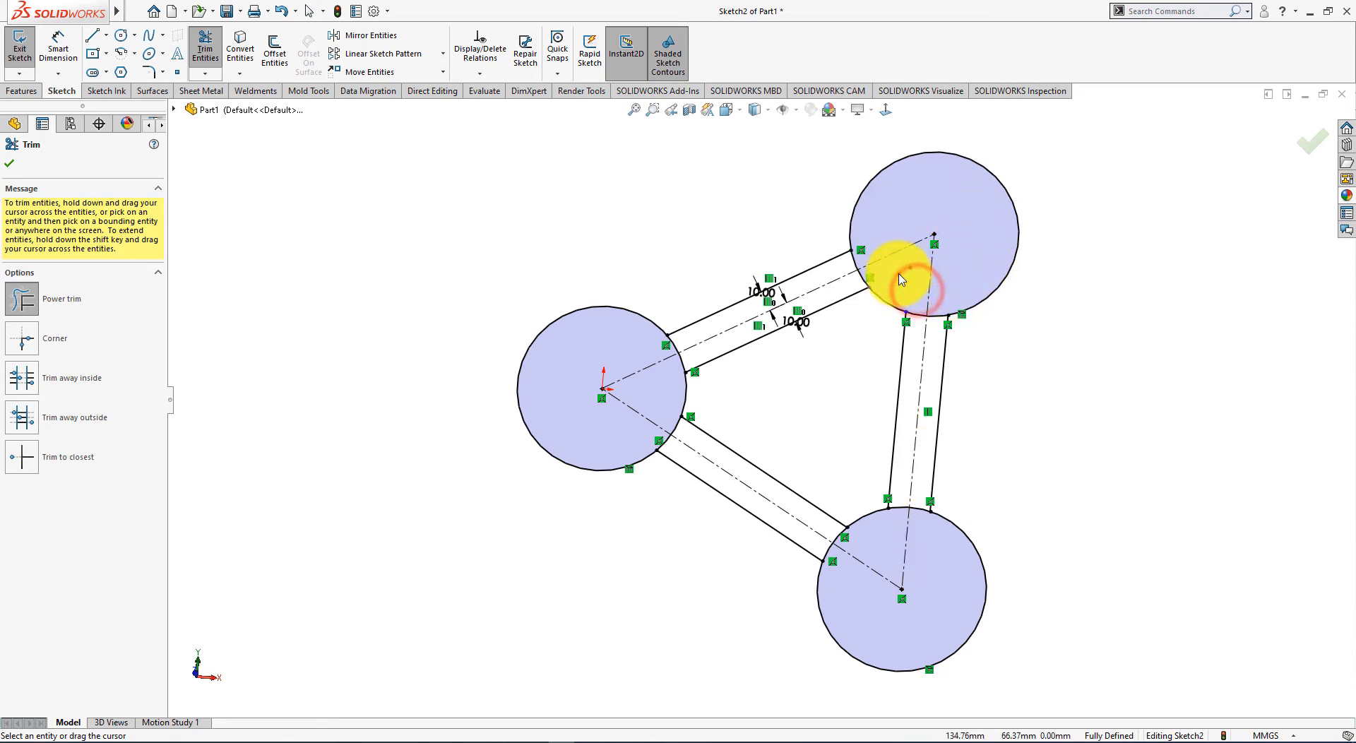
# Trim away the outer circle arcs and the inner arcs between neighbouring arms, leaving three separate closed arm profiles
pyautogui.moveTo(1070, 343)
pyautogui.mouseDown()
pyautogui.moveTo(1006, 279)
pyautogui.moveTo(1010, 297)
pyautogui.mouseUp()
pyautogui.moveTo(1017, 546); pyautogui.dragTo(860, 647)
pyautogui.moveTo(636, 556); pyautogui.dragTo(539, 383)
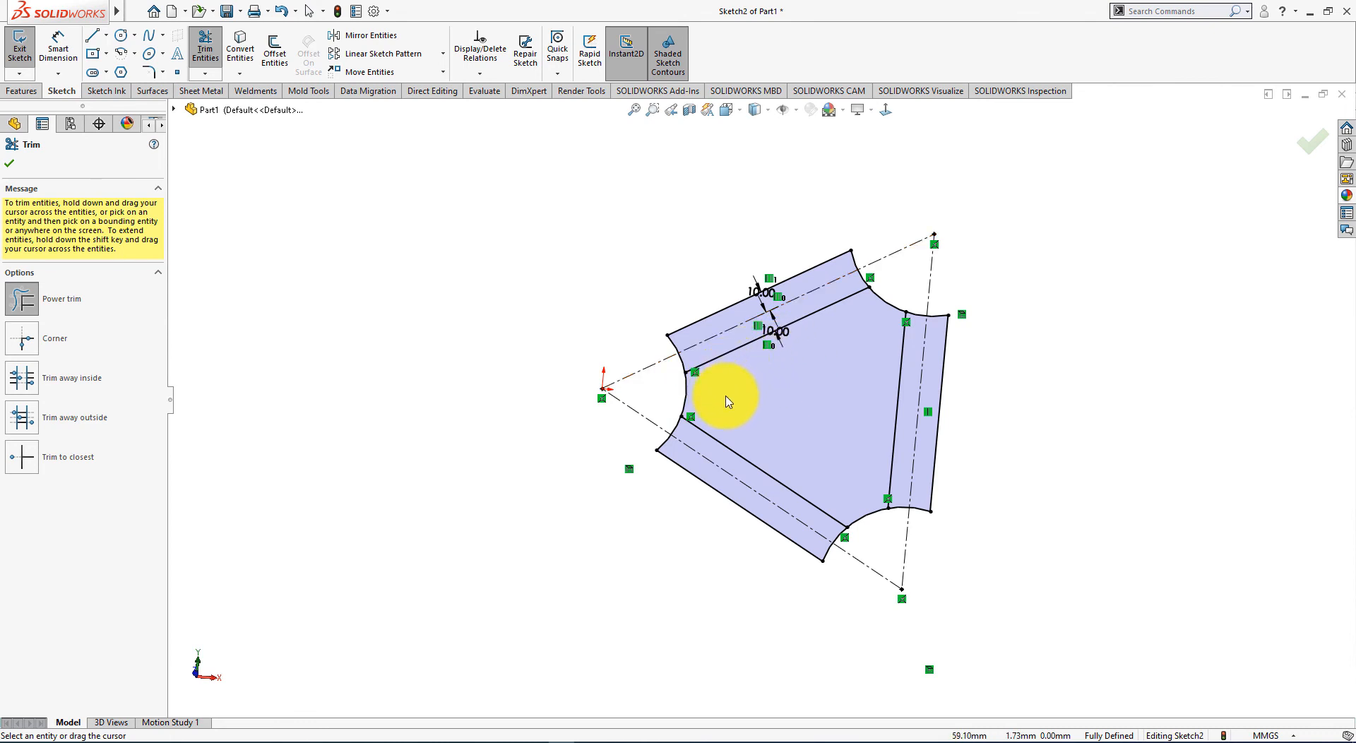
pyautogui.moveTo(717, 396); pyautogui.dragTo(672, 394)
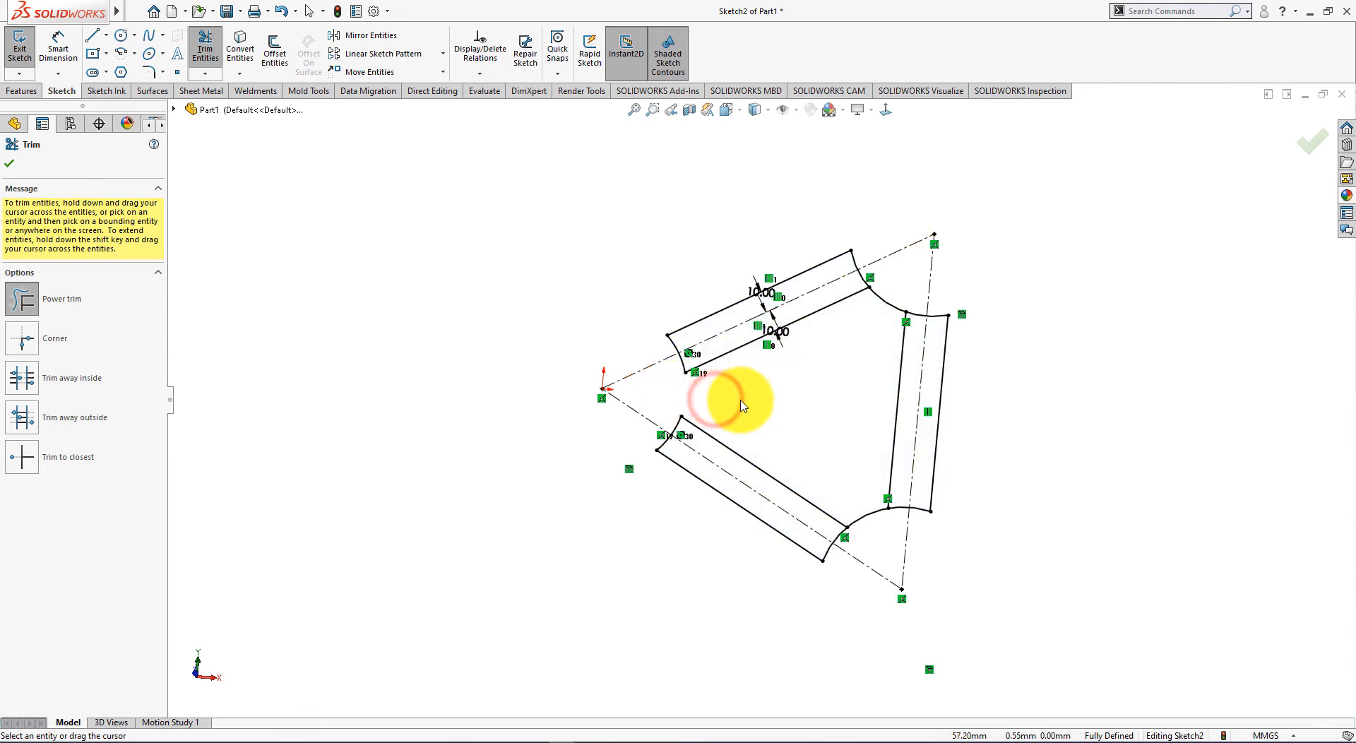
pyautogui.moveTo(847, 486); pyautogui.dragTo(876, 544)
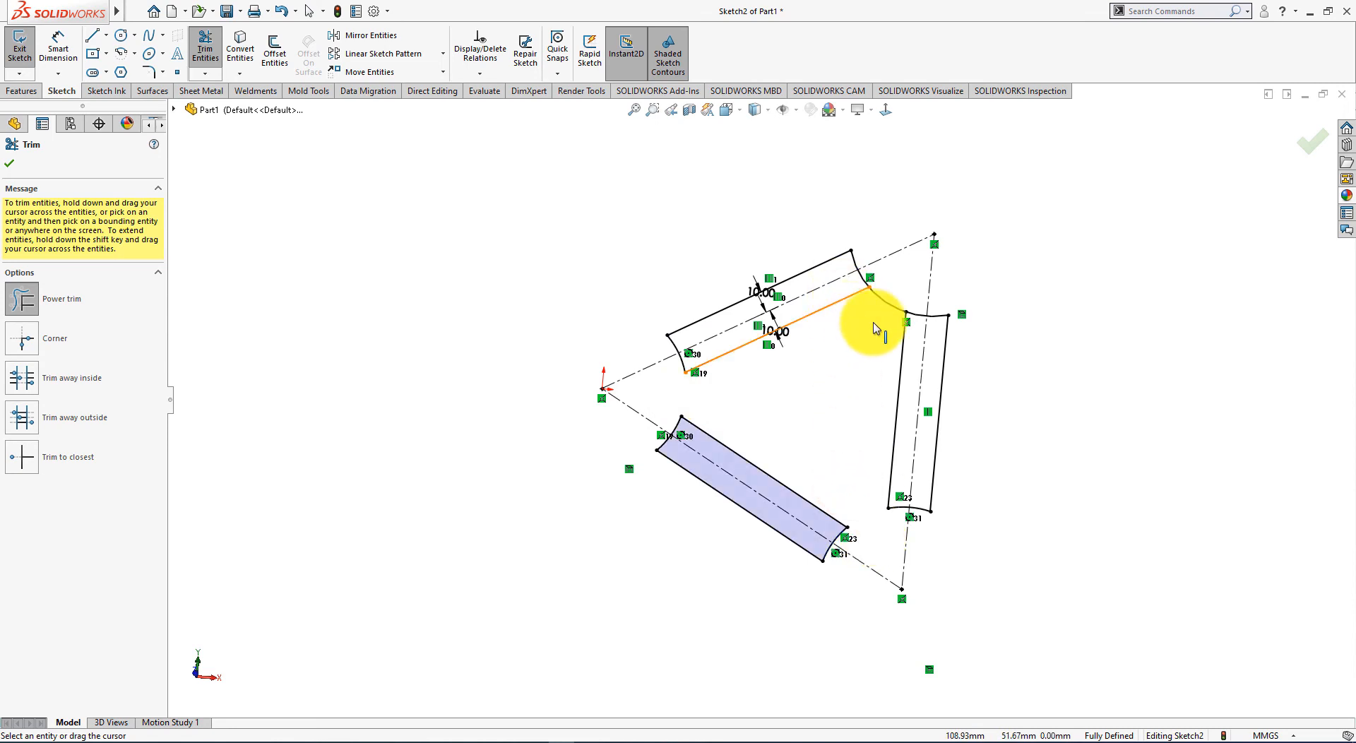
pyautogui.moveTo(869, 321); pyautogui.dragTo(871, 294)
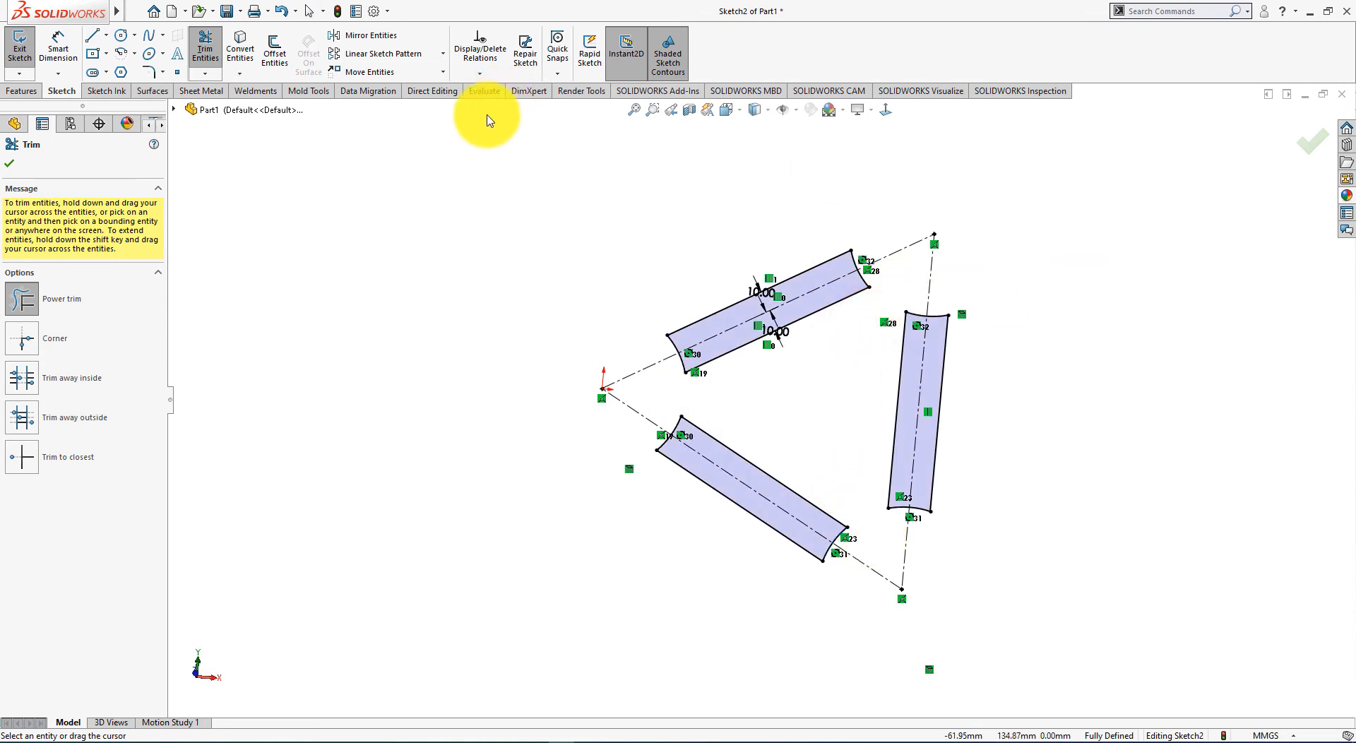
pyautogui.click(15, 165)
pyautogui.click(310, 195)
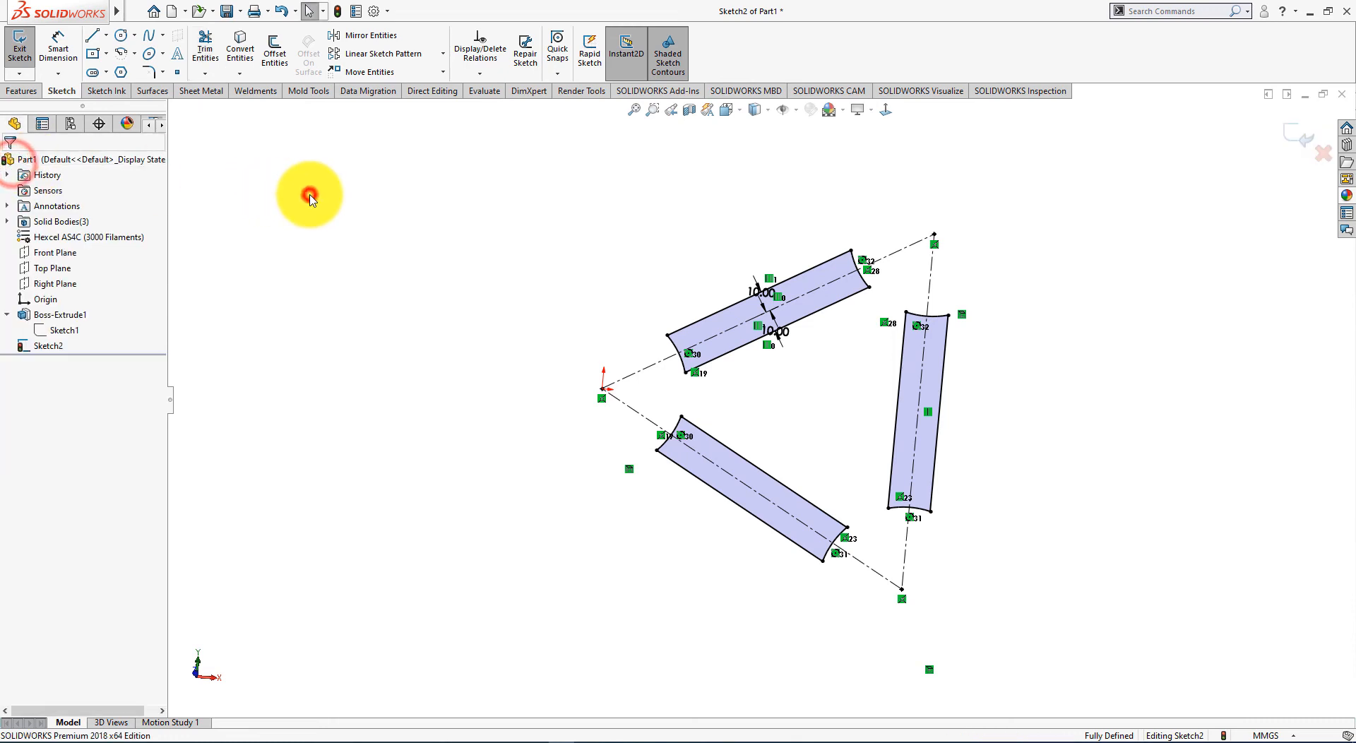
# Start a boss extrusion of the three arm profiles and set its depth to 10 mm per the reference drawing's section view
pyautogui.click(21, 91)
pyautogui.click(26, 50)
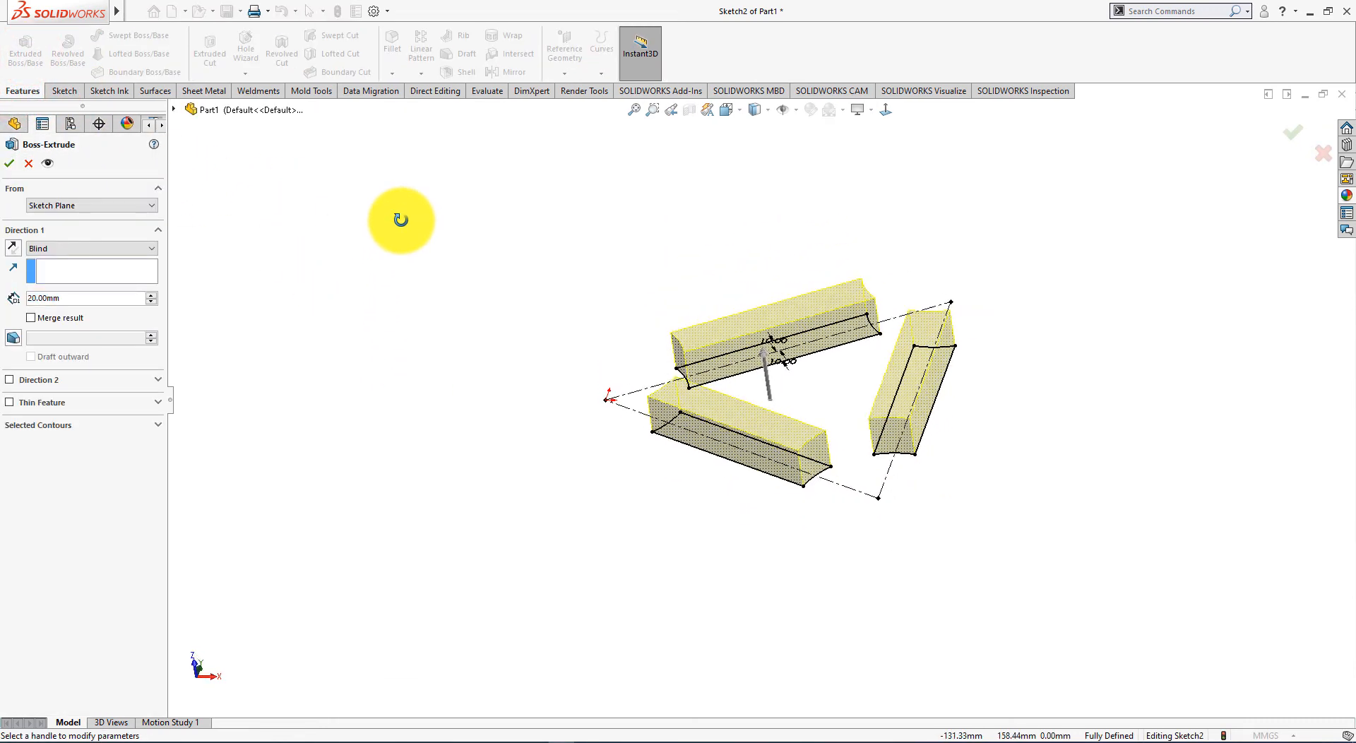
pyautogui.hotkey('alt', 'Tab')
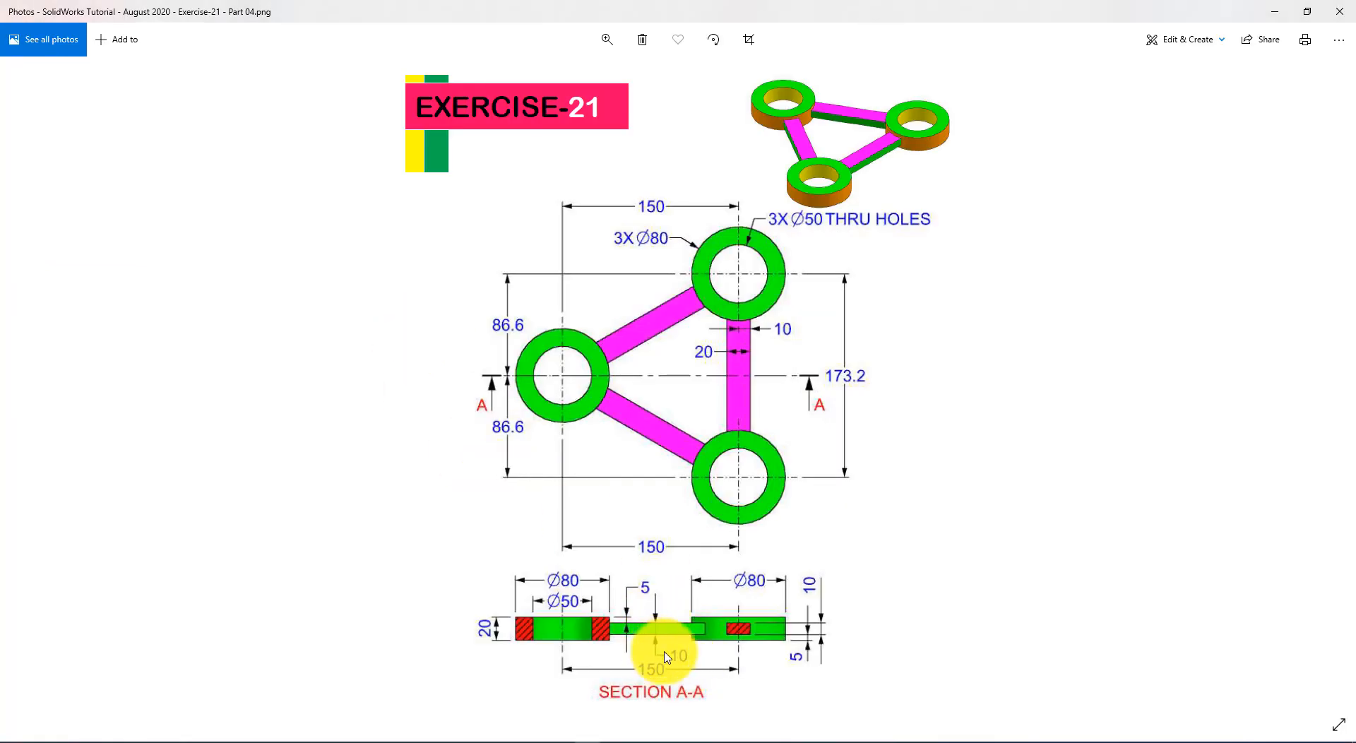
pyautogui.hotkey('alt', 'Tab')
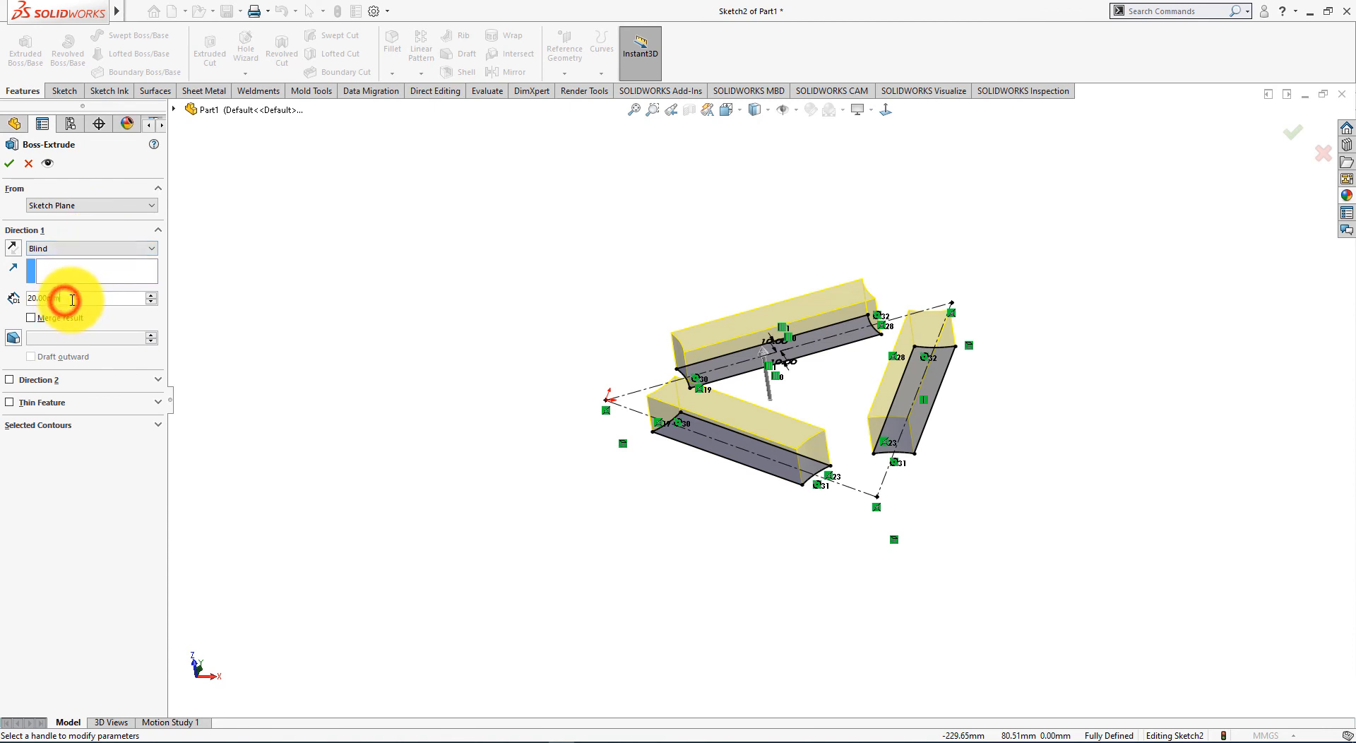
pyautogui.moveTo(72, 300); pyautogui.dragTo(15, 298)
pyautogui.write('10')
pyautogui.press('Return')
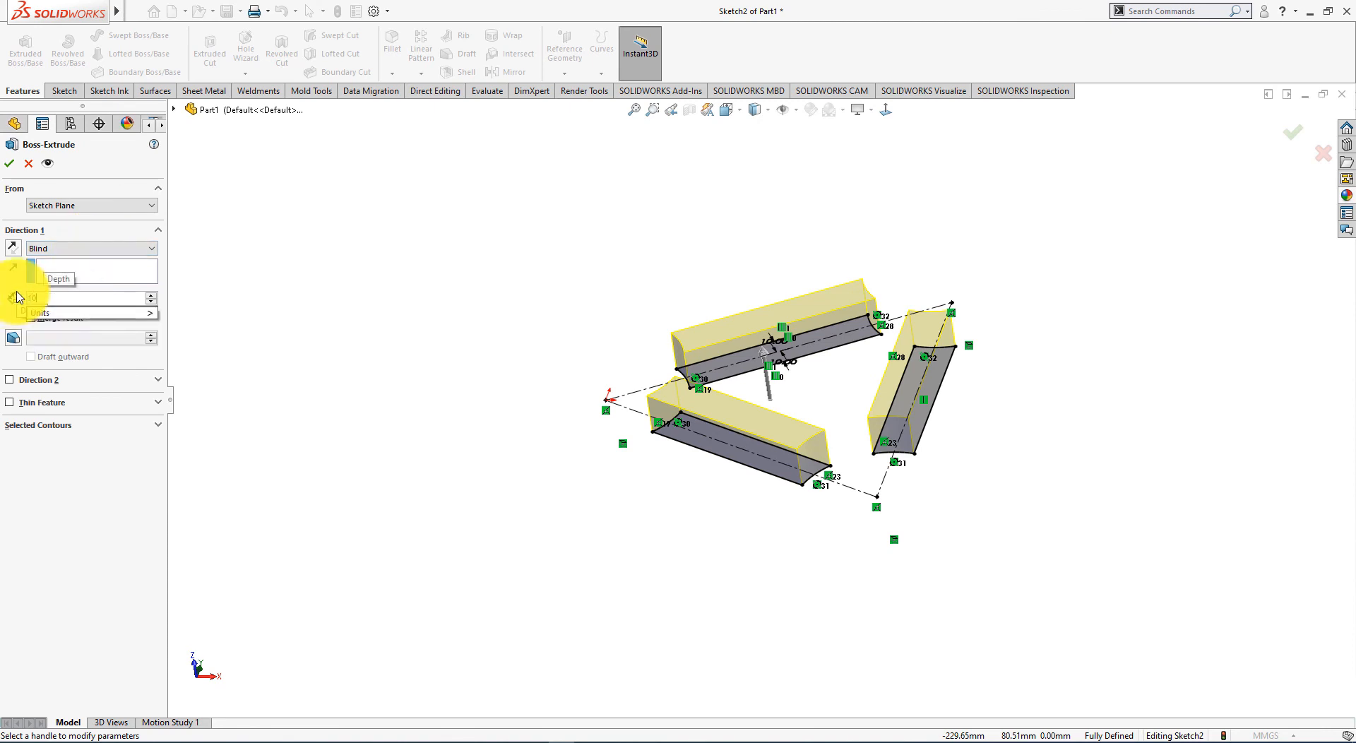
# Set the arm extrusion's end condition to Mid Plane and create the three arms
pyautogui.click(72, 250)
pyautogui.click(77, 314)
pyautogui.moveTo(319, 353)
pyautogui.mouseDown(button='middle')
pyautogui.moveTo(339, 417)
pyautogui.moveTo(357, 260)
pyautogui.moveTo(288, 439)
pyautogui.mouseUp(button='middle')
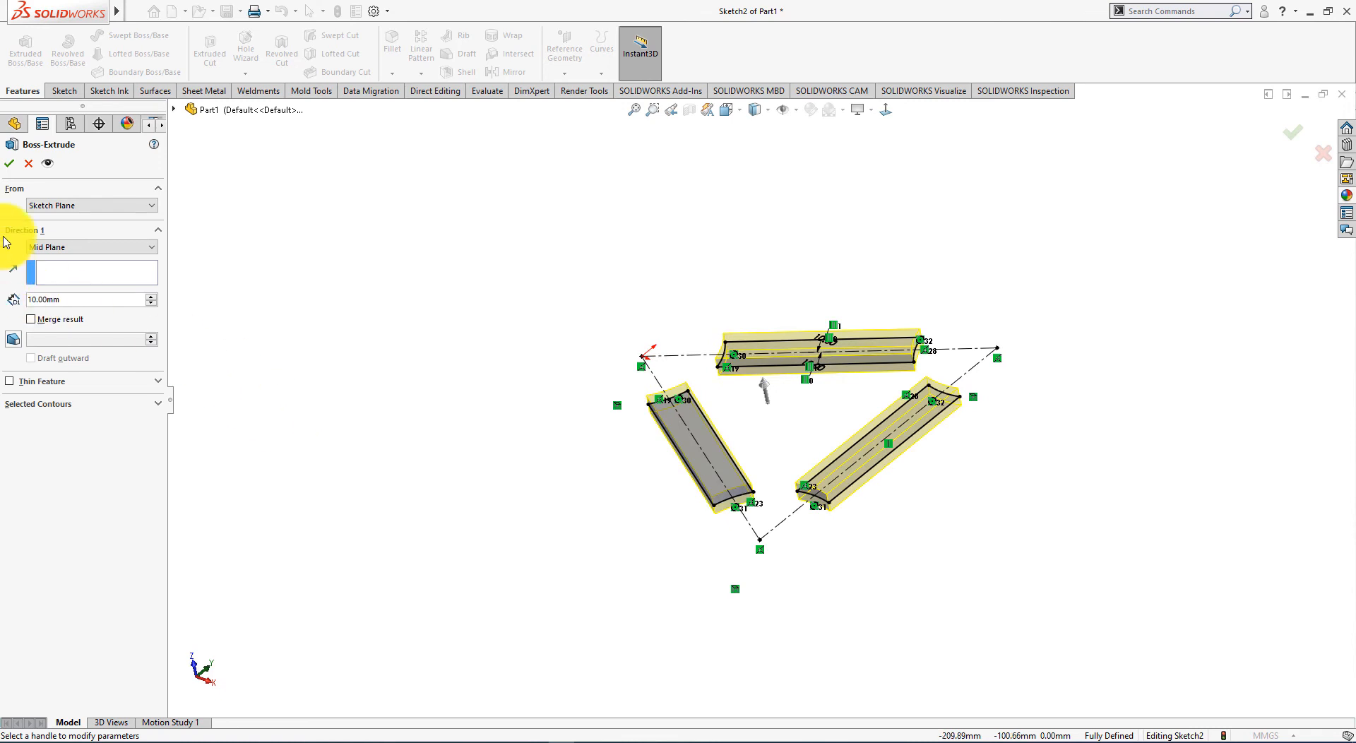
pyautogui.click(9, 165)
pyautogui.click(312, 243)
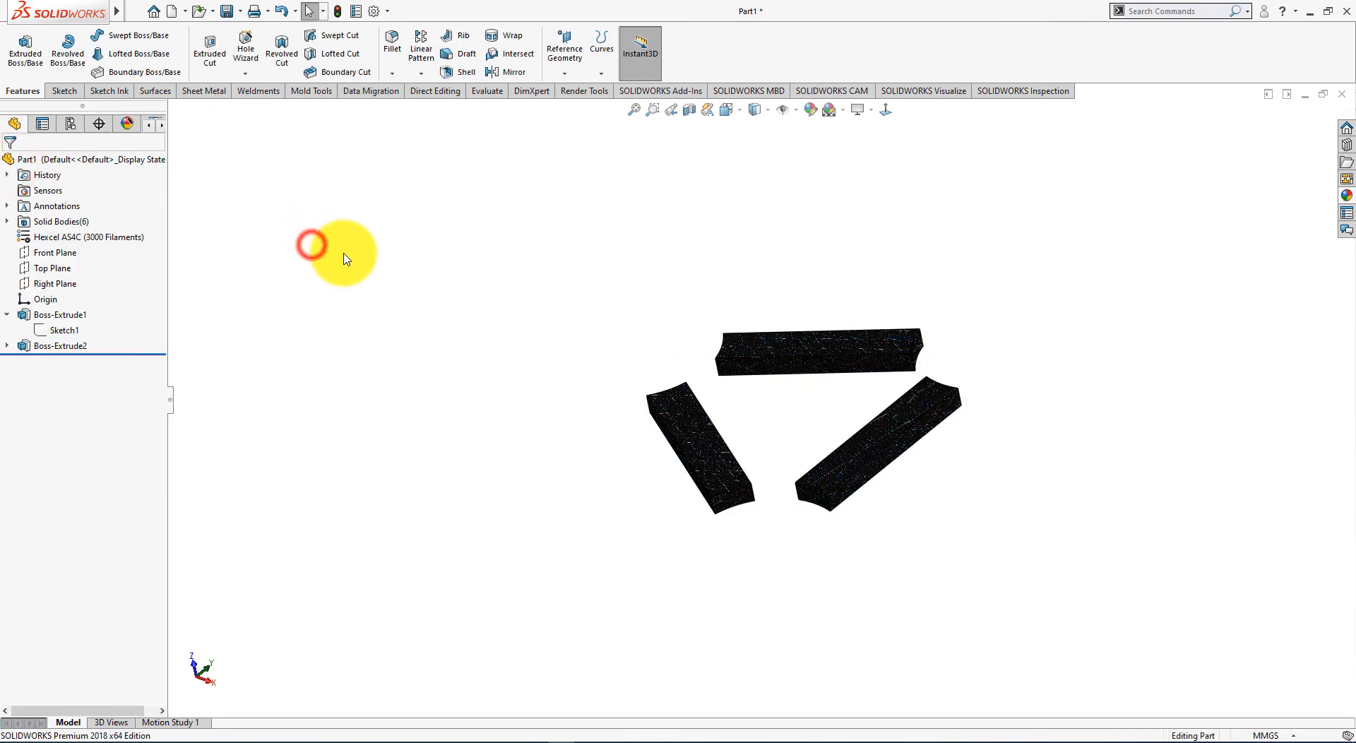
pyautogui.moveTo(339, 365); pyautogui.dragTo(371, 426, button='middle')
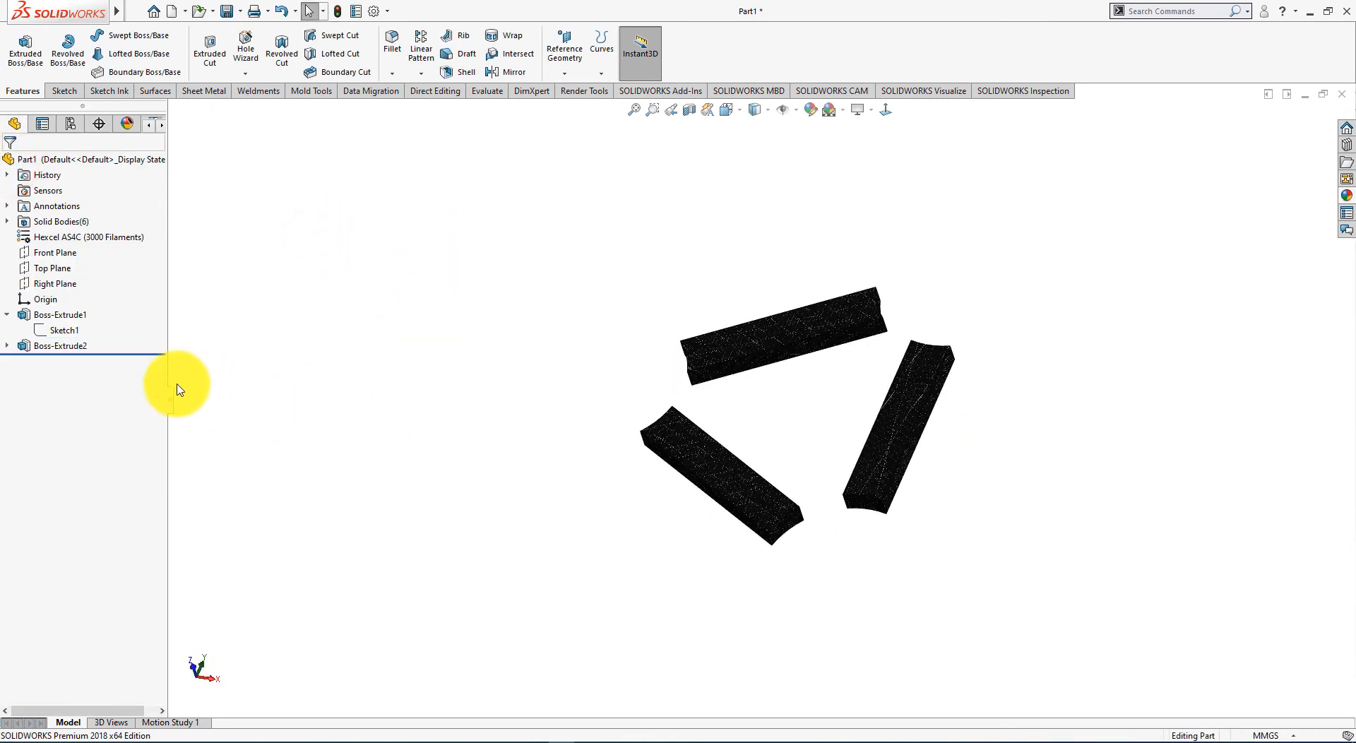
# Show the hidden ring bodies of Boss-Extrude1 again and view the complete part in isometric orientation
pyautogui.rightClick(51, 318)
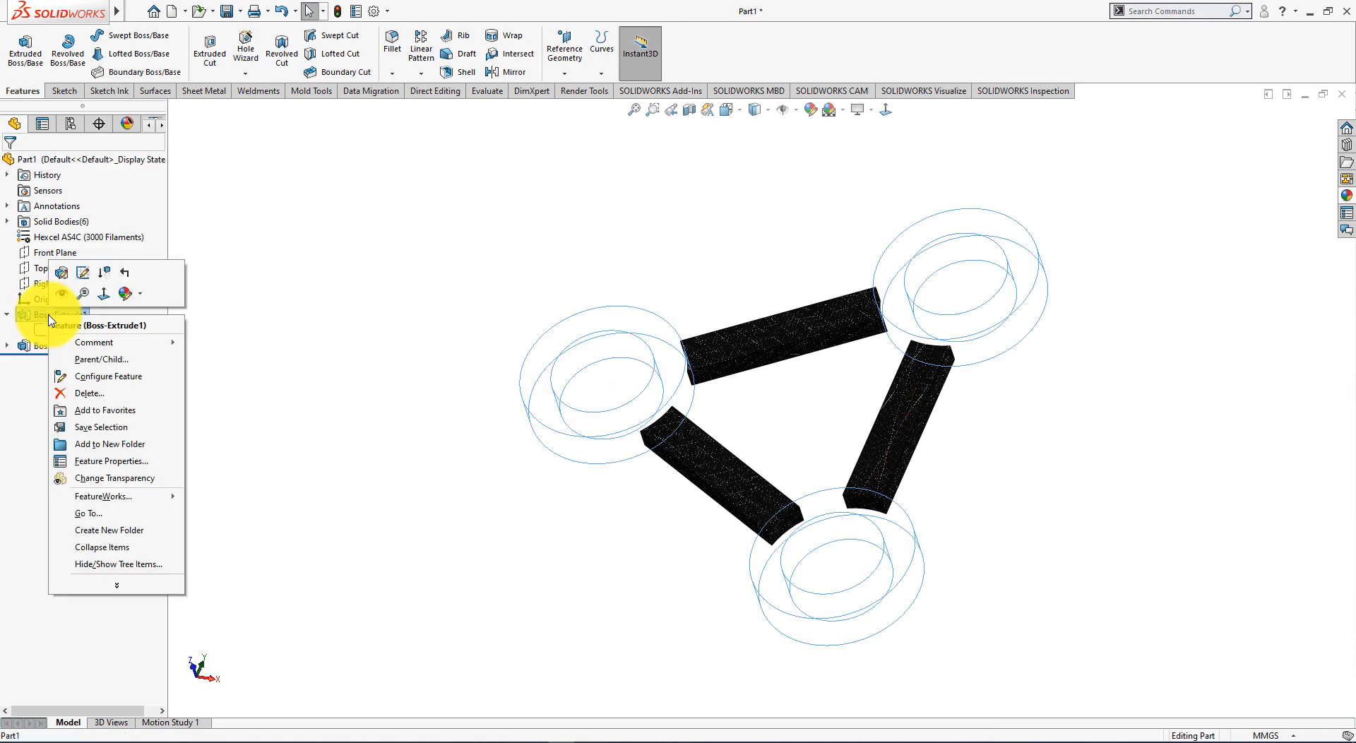
pyautogui.click(65, 299)
pyautogui.click(318, 408)
pyautogui.moveTo(342, 511); pyautogui.dragTo(370, 452, button='middle')
pyautogui.press('space')
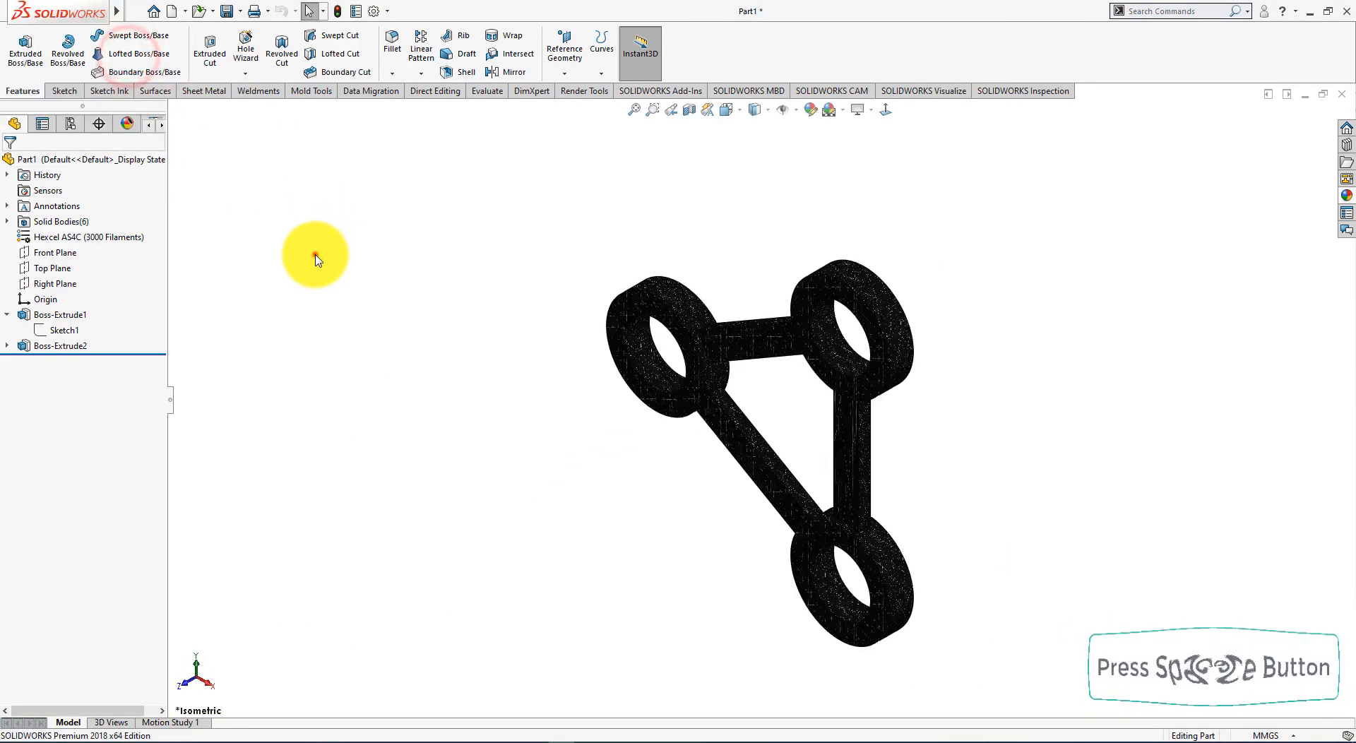
pyautogui.click(315, 254)
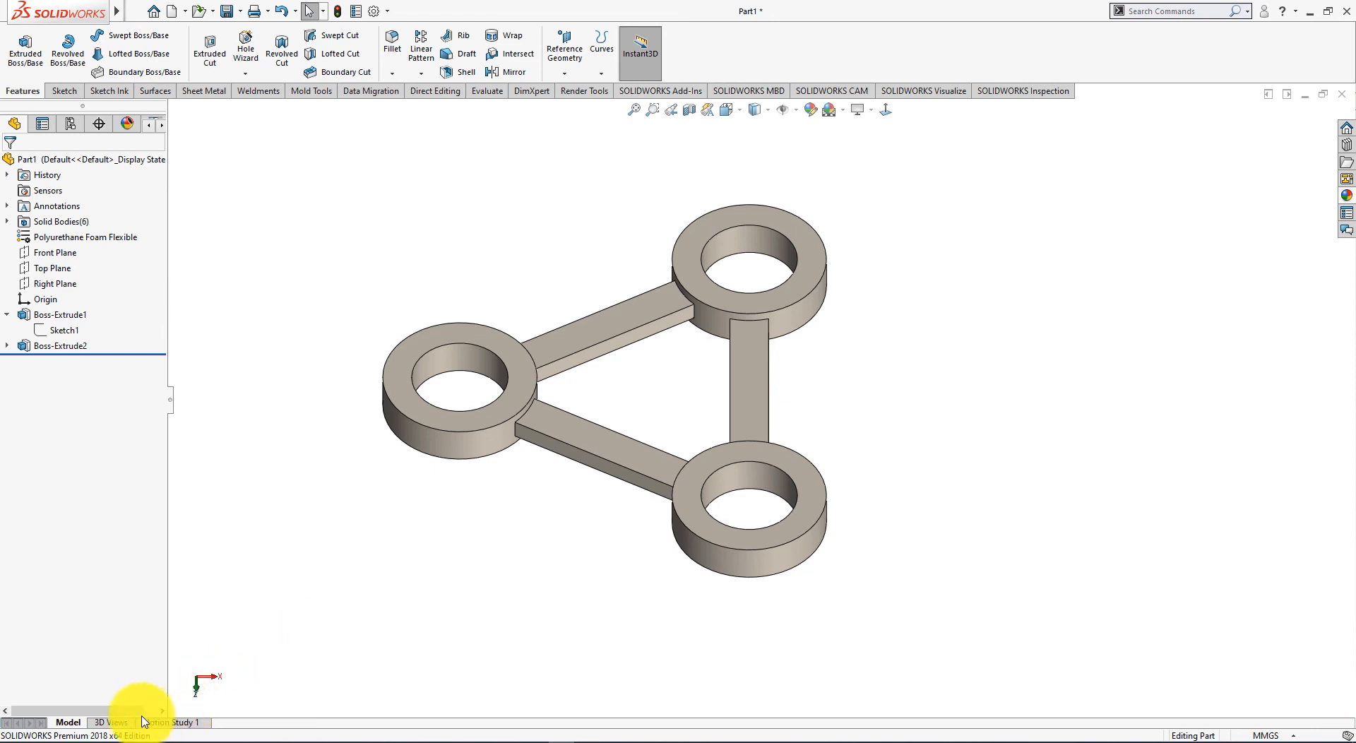
# Create a 30-second rotating-model animation in Motion Study 1, with one clockwise rotation about the Y-axis, and play it from the start
pyautogui.click(171, 722)
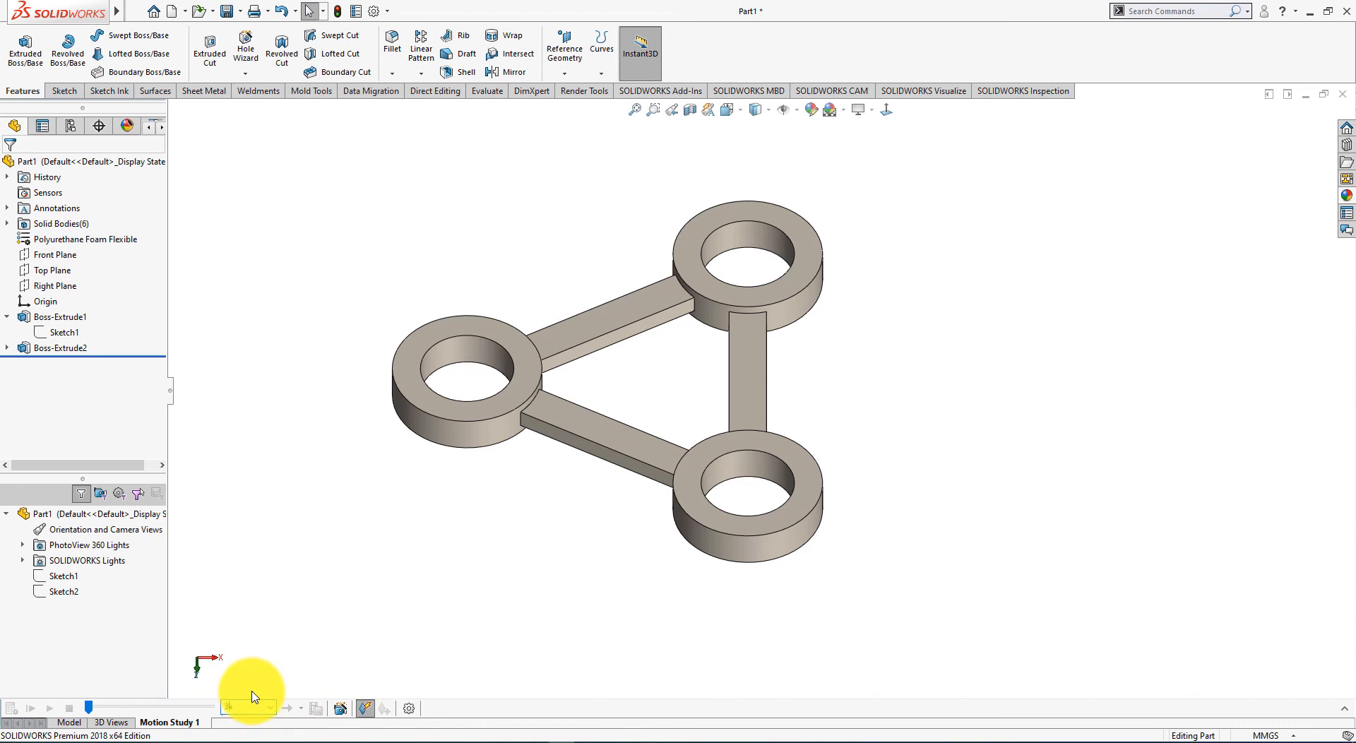
pyautogui.click(340, 711)
pyautogui.click(727, 530)
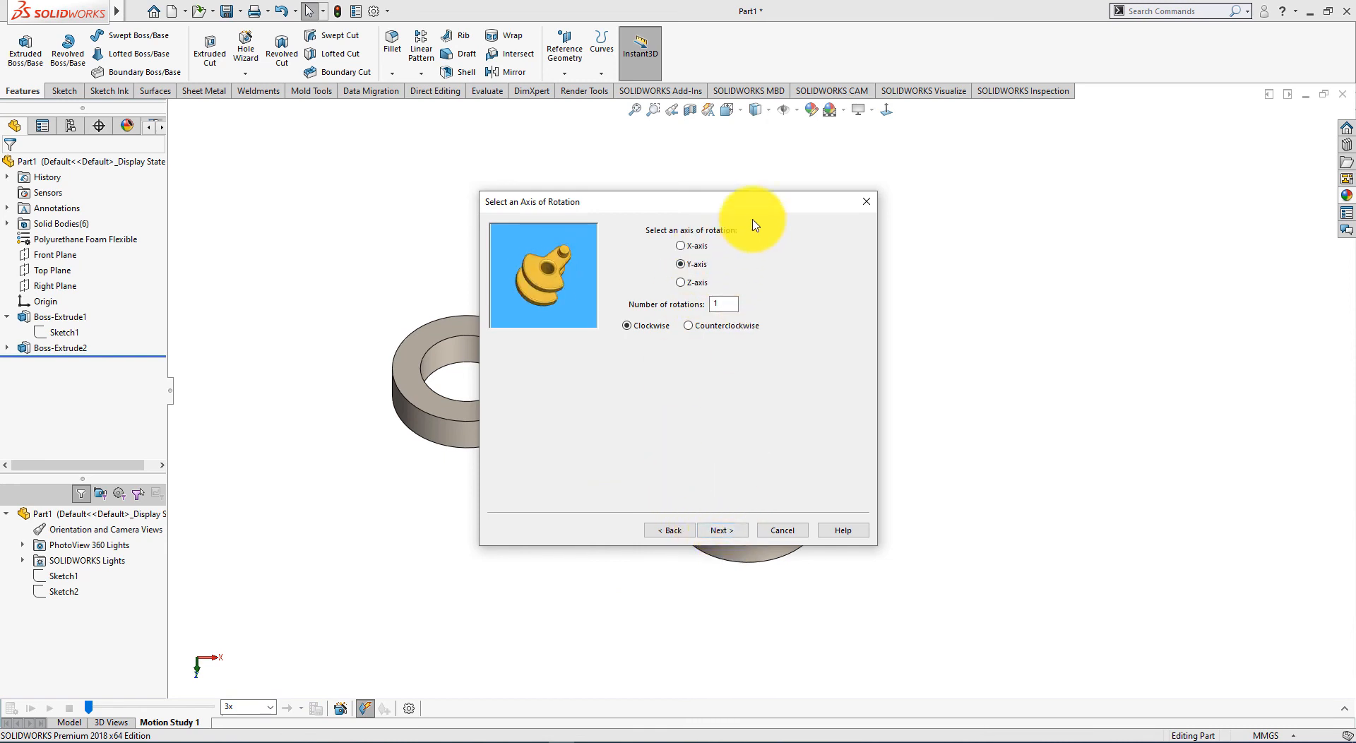
pyautogui.click(727, 531)
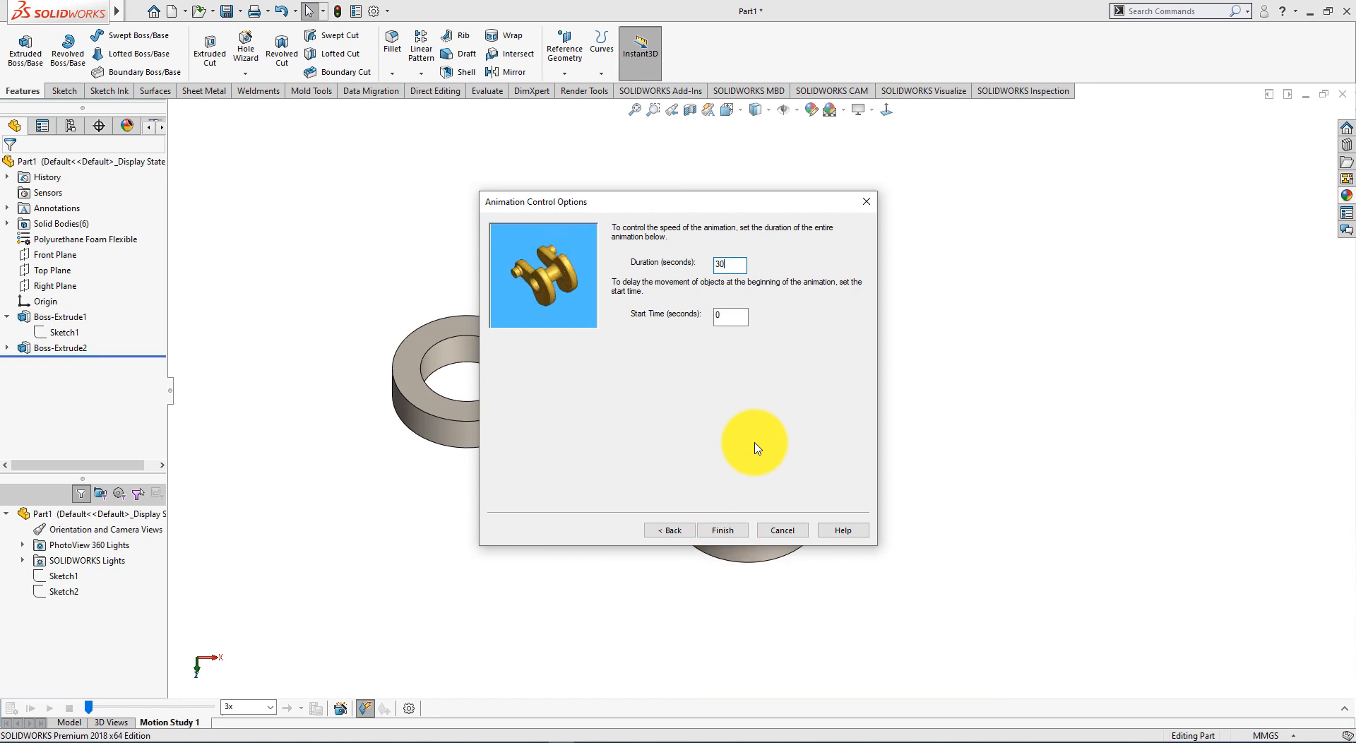
pyautogui.click(735, 533)
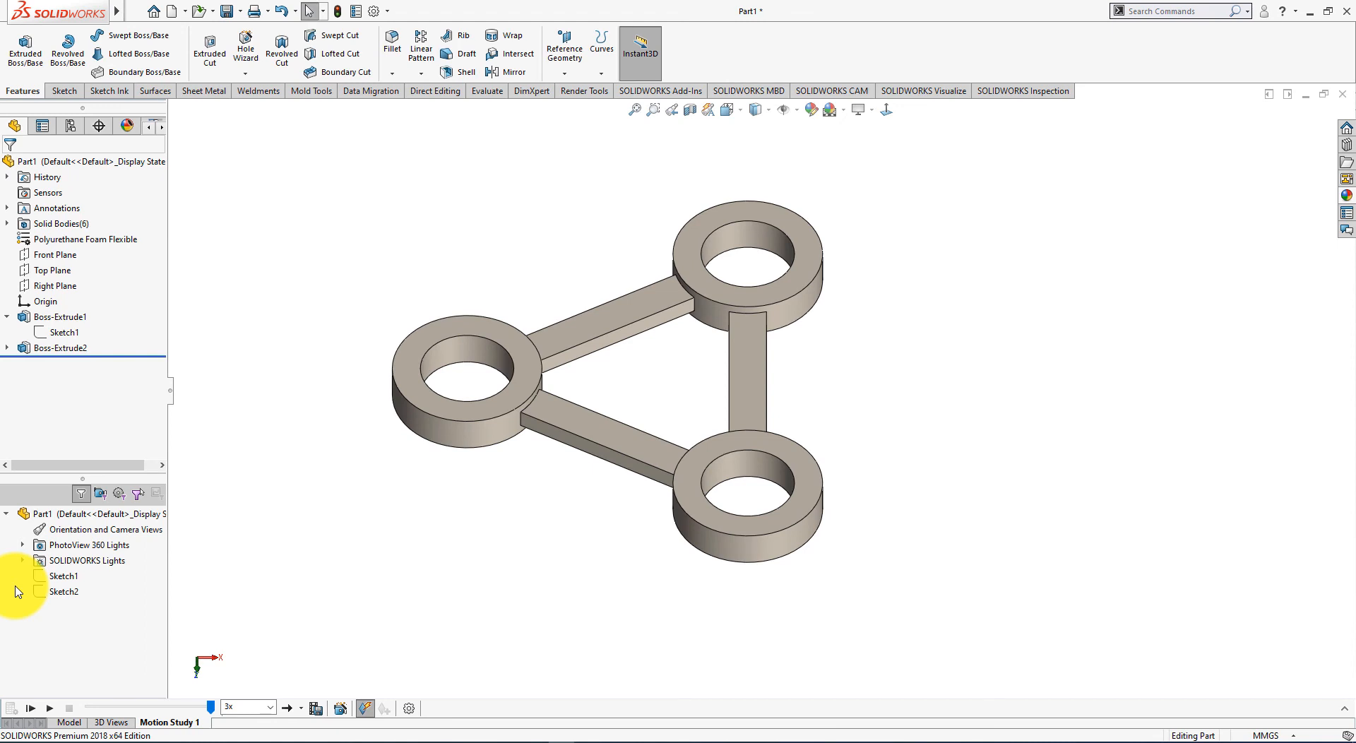
pyautogui.click(31, 709)
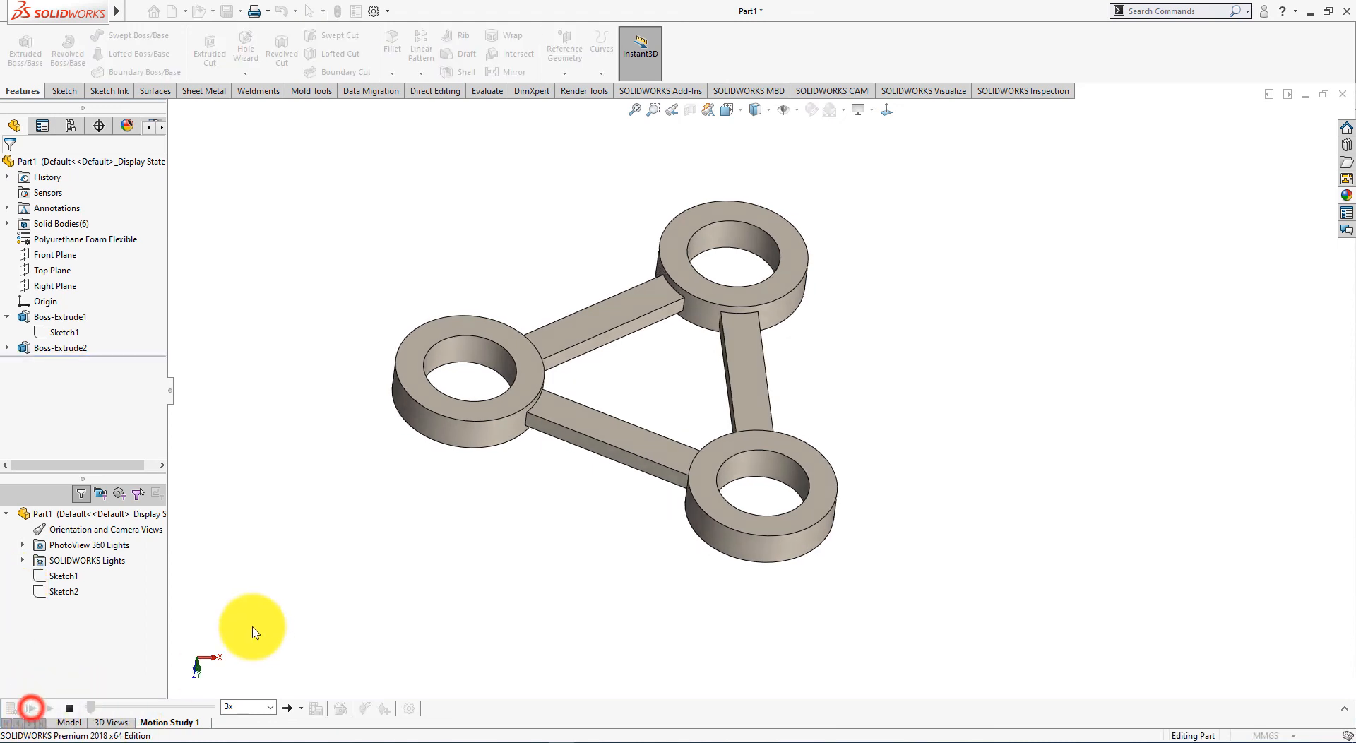